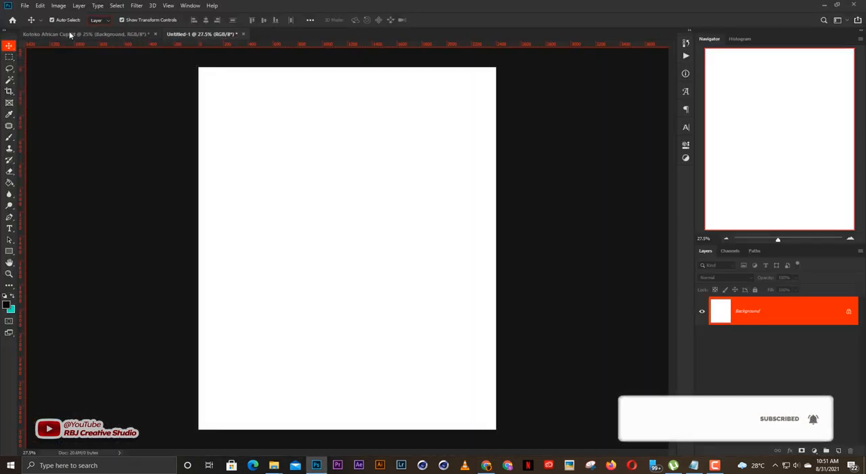
# Look over the Kotoko African Cup.tif poster in Photoshop and switch to the blank Untitled-1 document.
pyautogui.click(69, 33)
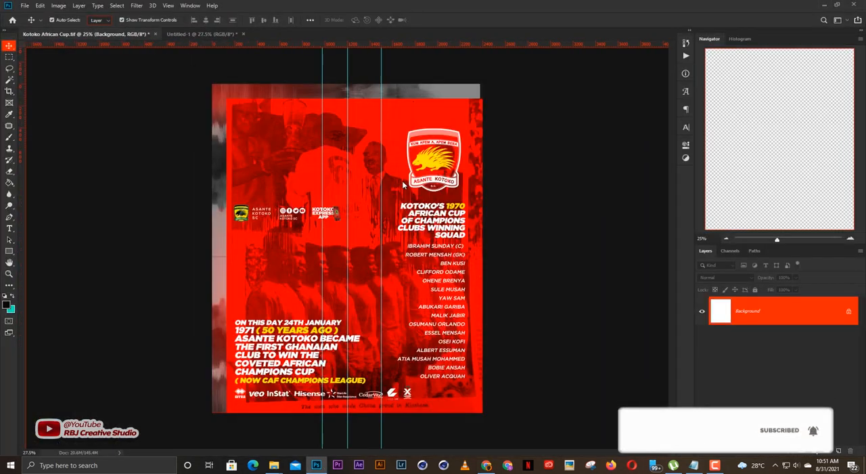
pyautogui.scroll(2, 518, 190)
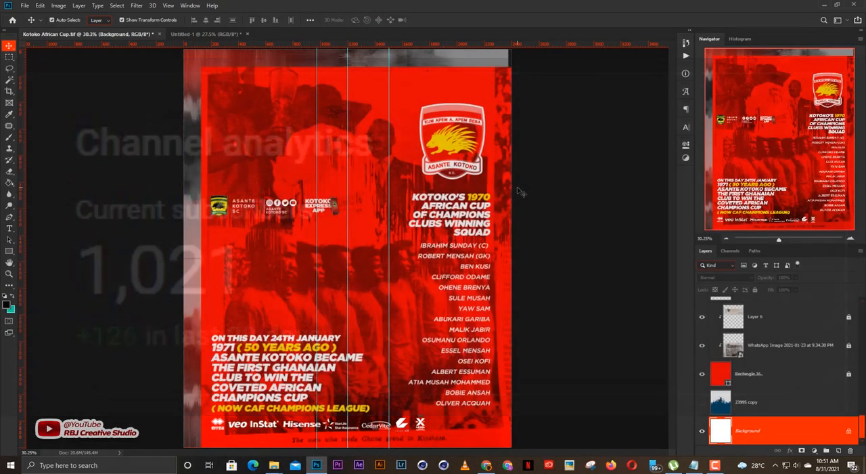
pyautogui.click(628, 184)
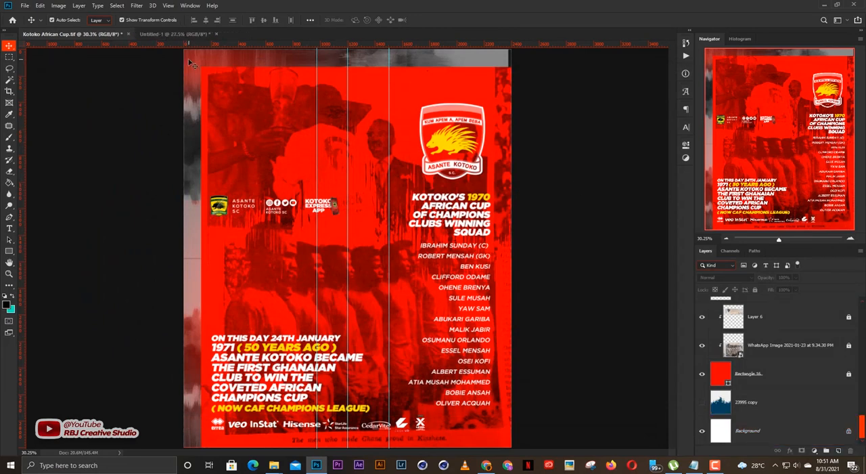
pyautogui.click(171, 34)
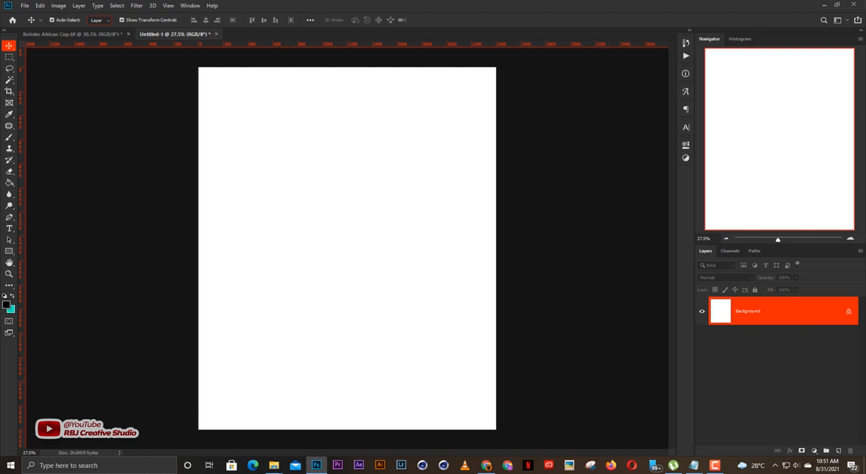
# Switch to Notepad, read the anniversary text for the design, and put the window away.
pyautogui.click(693, 464)
pyautogui.moveTo(458, 187); pyautogui.dragTo(390, 152)
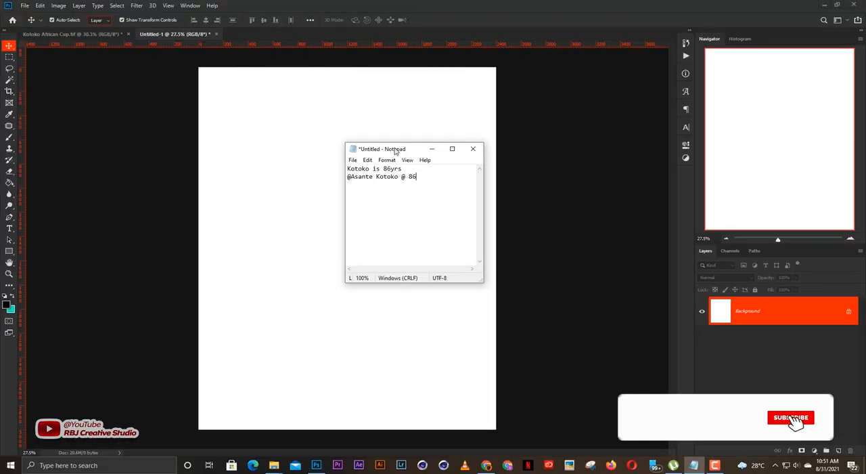
pyautogui.click(432, 149)
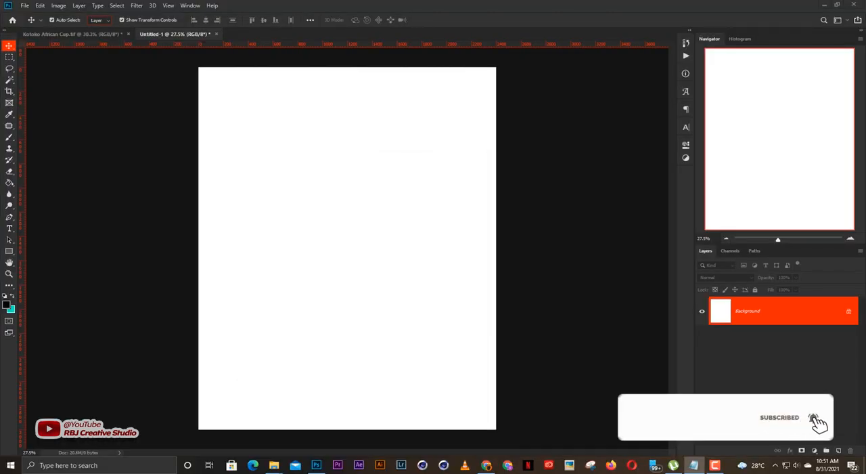
# Switch to File Explorer and examine the logo, grunge texture, tunnel photo, Kotoko 3D and SPONSORS files in folder 8.
pyautogui.moveTo(273, 465)
pyautogui.click(209, 421)
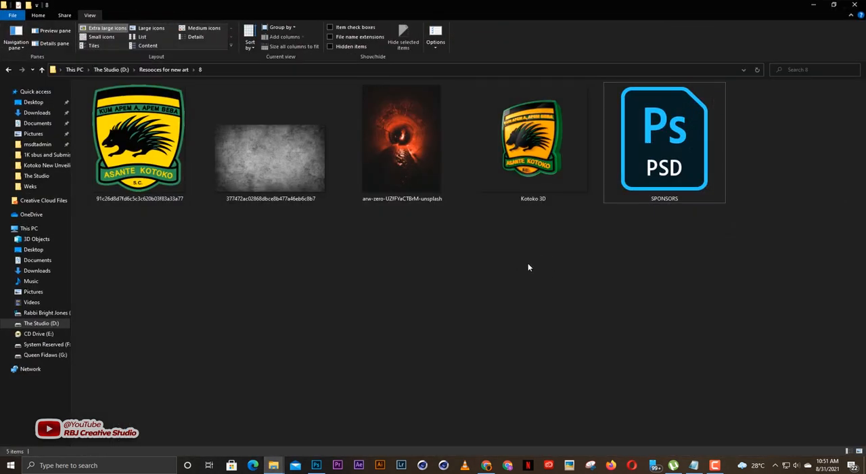
pyautogui.doubleClick(541, 169)
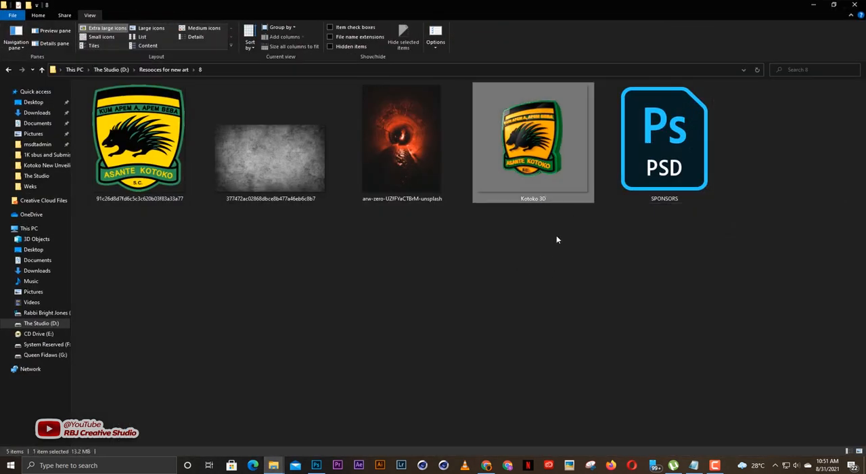
pyautogui.click(557, 243)
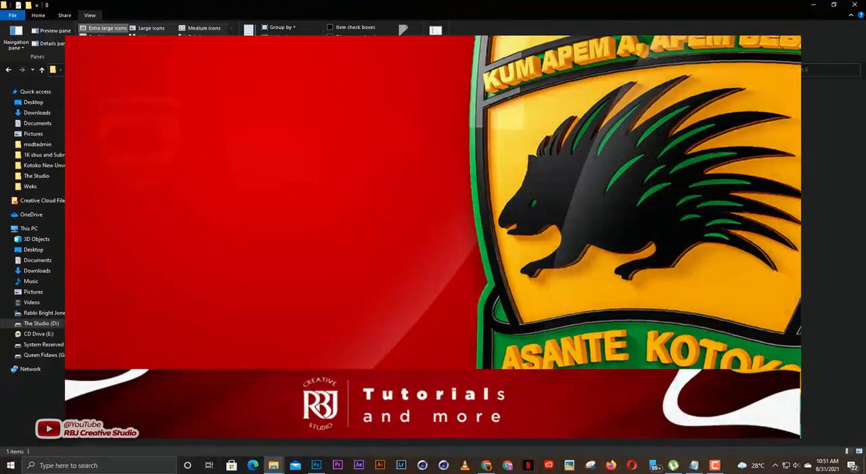
pyautogui.click(534, 144)
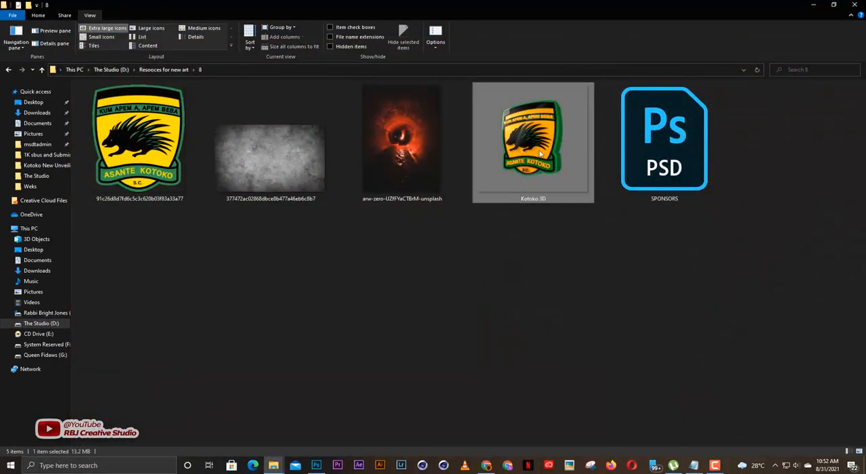
pyautogui.click(287, 184)
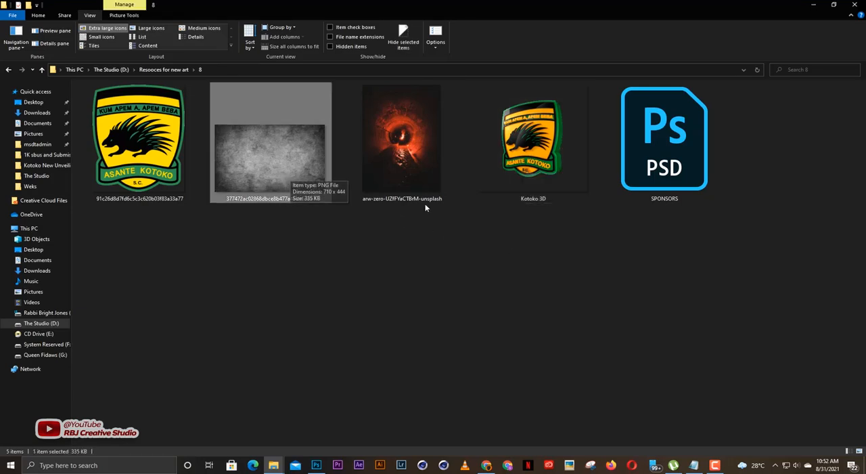
pyautogui.click(408, 192)
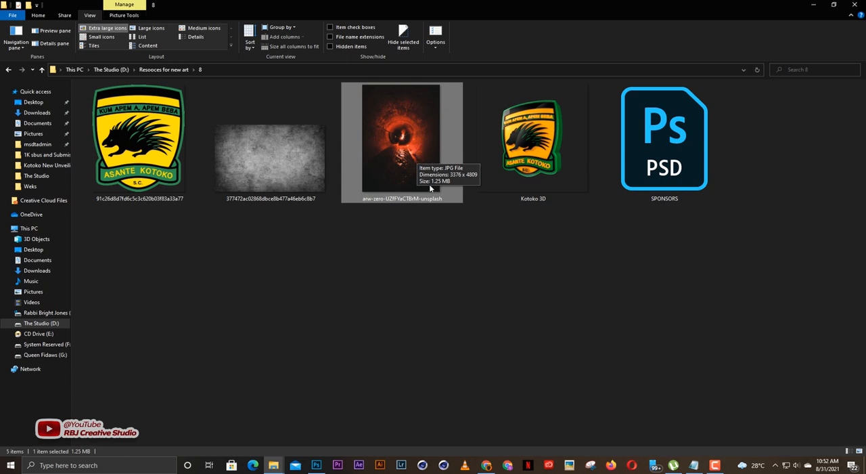
pyautogui.click(670, 170)
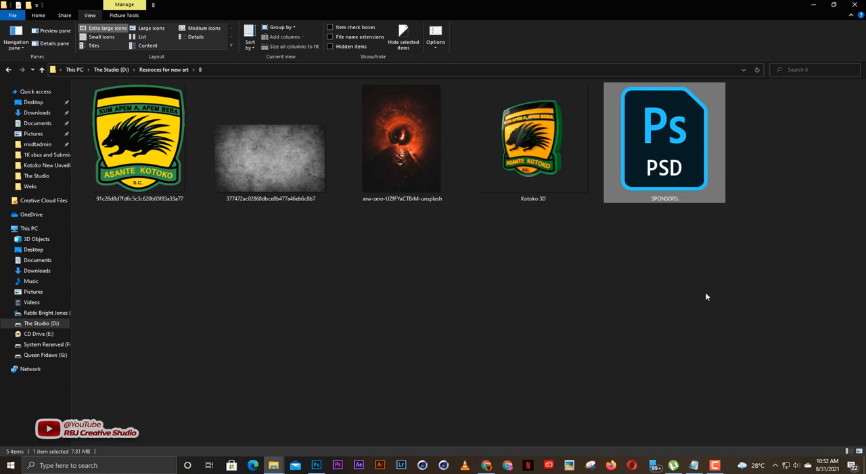
pyautogui.click(567, 326)
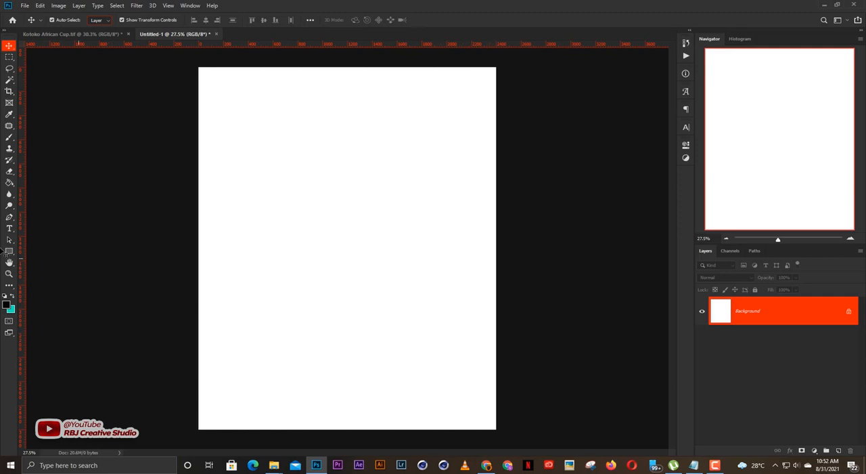
# Place a vertical and a horizontal guide through the centre of the blank Photoshop canvas.
pyautogui.moveTo(25, 252); pyautogui.dragTo(347, 250)
pyautogui.moveTo(410, 45); pyautogui.dragTo(406, 249)
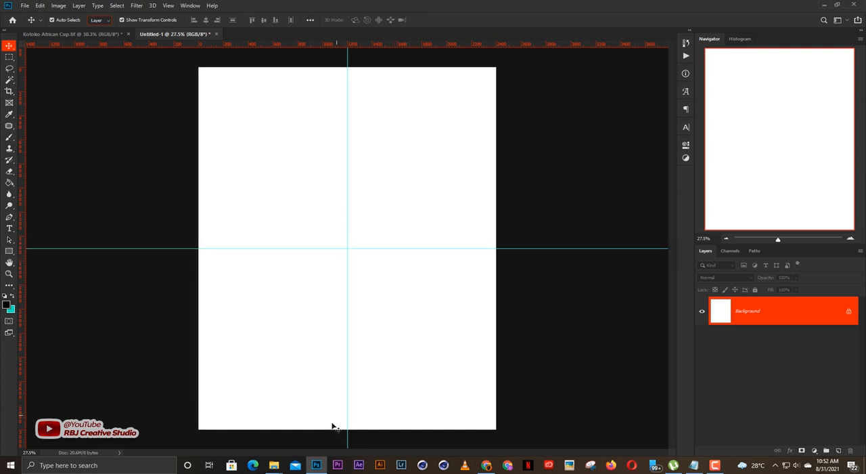
# Place the arw-zero-UZfFYaCTBrM-unsplash tunnel photo scaled to 81.34%, shift it down to cover the canvas, and lock its layer.
pyautogui.moveTo(274, 465)
pyautogui.click(215, 425)
pyautogui.moveTo(406, 147); pyautogui.dragTo(365, 292)
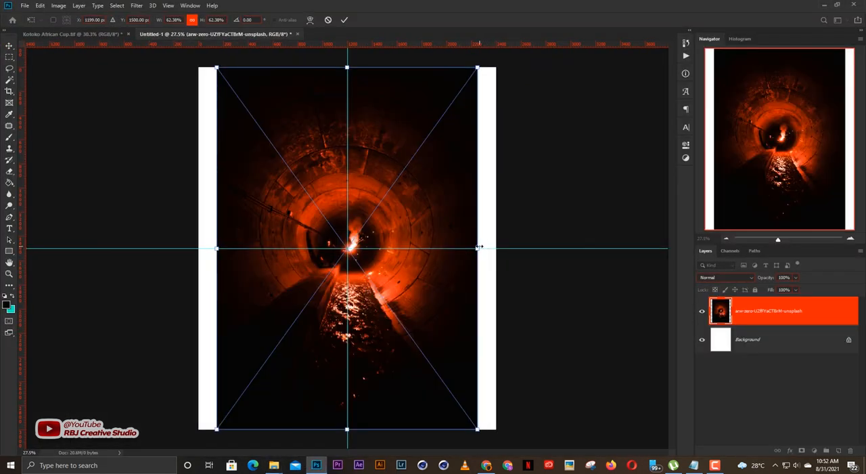
pyautogui.moveTo(479, 248); pyautogui.dragTo(517, 247)
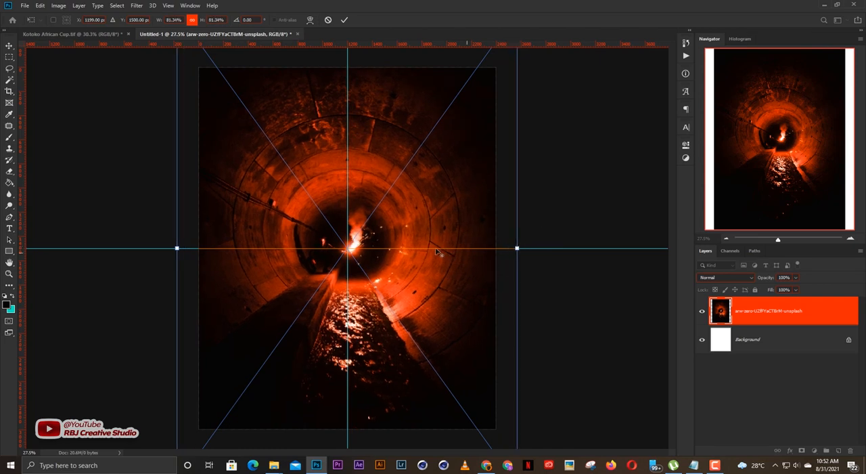
pyautogui.moveTo(430, 230); pyautogui.dragTo(429, 251)
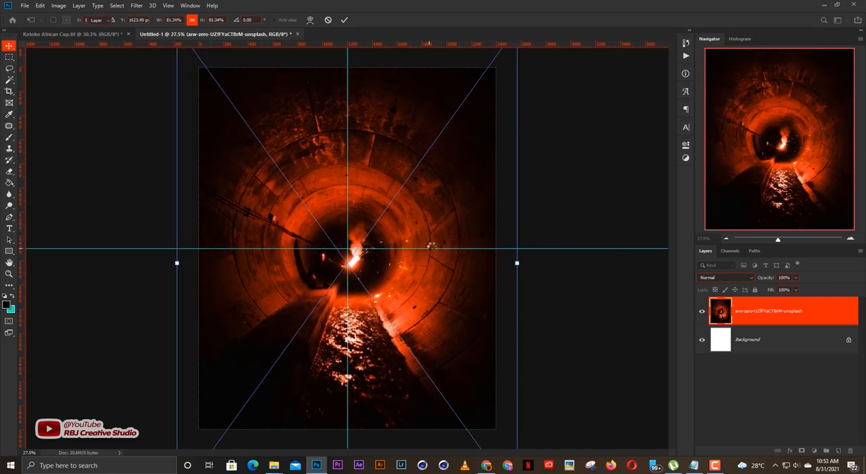
pyautogui.press('Return')
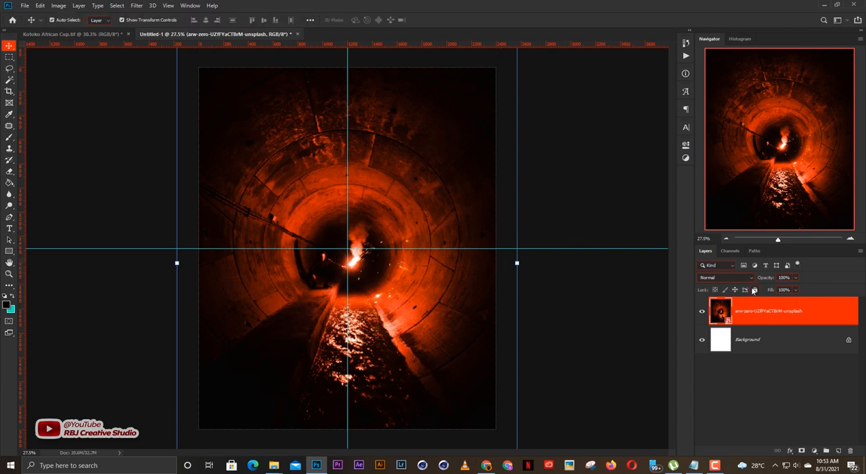
pyautogui.click(755, 291)
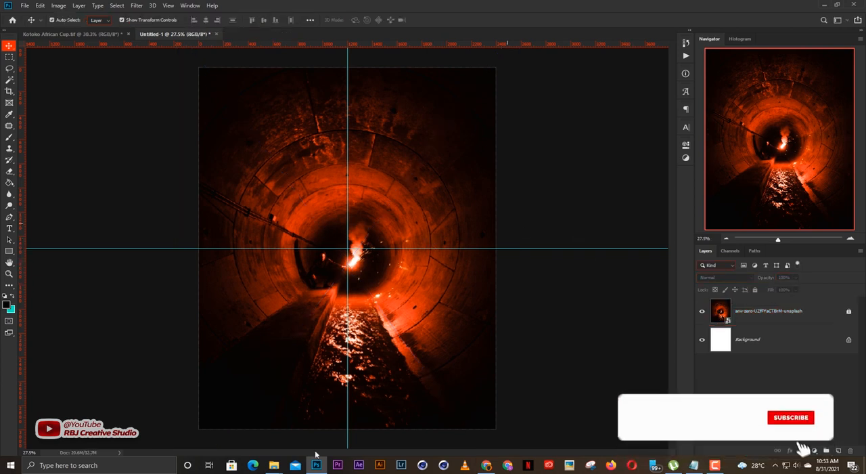
# Place the gray grunge texture from folder 8 above the tunnel, rotate it 90° clockwise, and scale it to about 173% to cover the canvas.
pyautogui.click(276, 465)
pyautogui.click(242, 433)
pyautogui.click(294, 213)
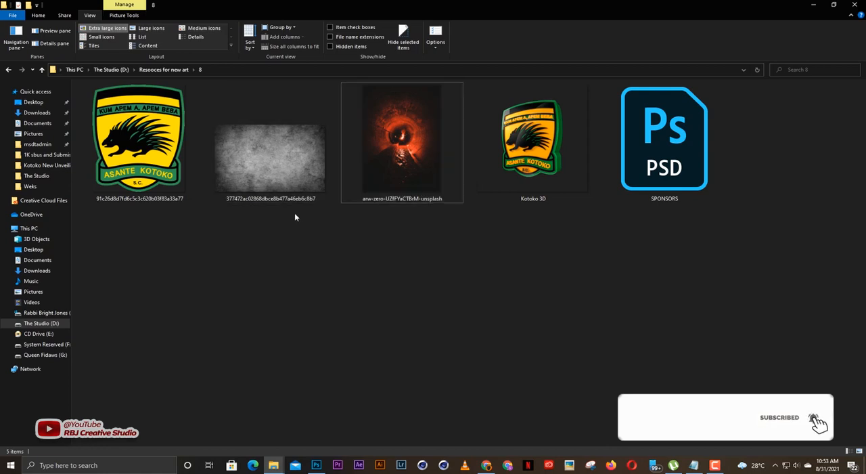
pyautogui.moveTo(291, 173); pyautogui.dragTo(367, 313)
pyautogui.click(316, 464)
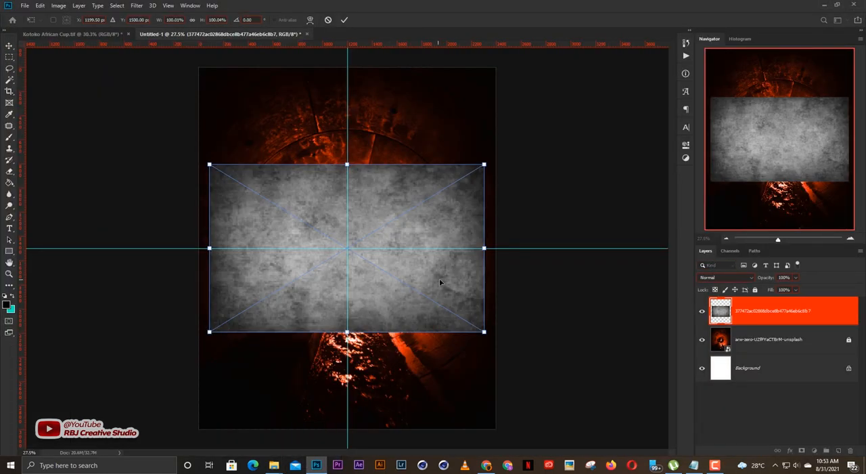
pyautogui.rightClick(414, 262)
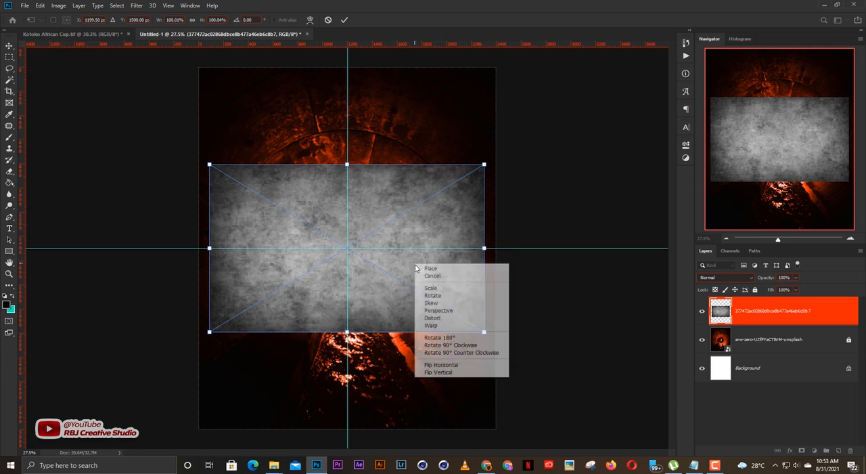
pyautogui.click(454, 339)
pyautogui.moveTo(432, 248); pyautogui.dragTo(496, 243)
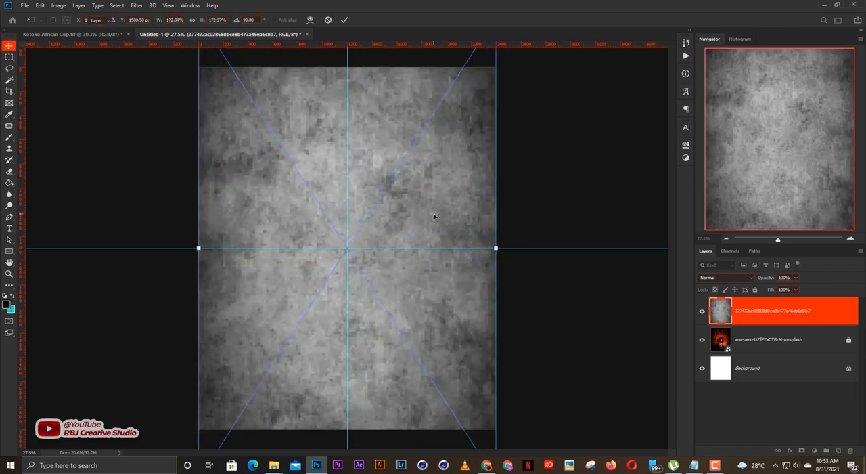
pyautogui.press('Return')
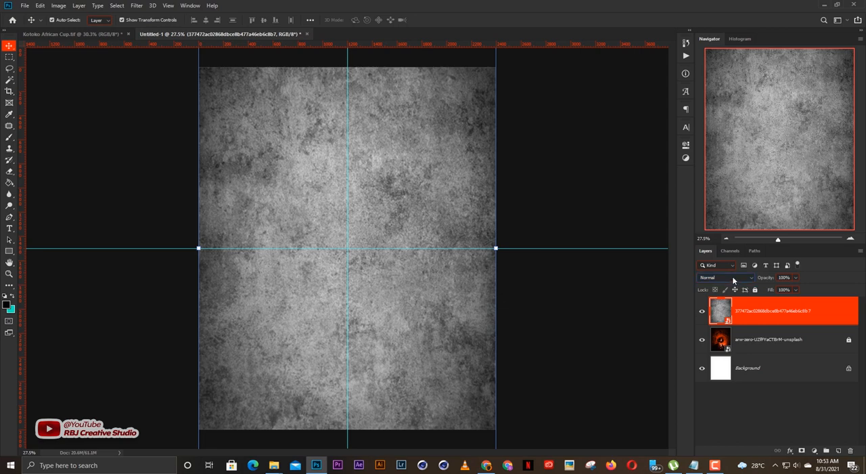
# Set the grunge texture layer's blend mode to Overlay.
pyautogui.click(733, 278)
pyautogui.click(712, 258)
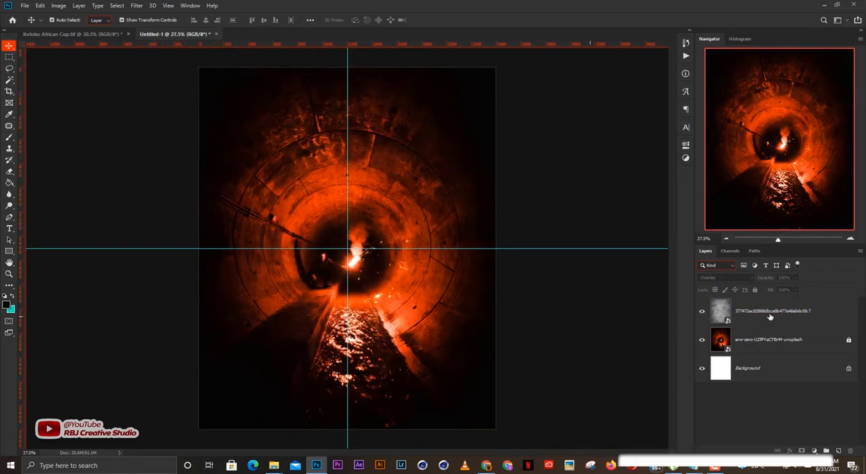
# Compare the tunnel background with the grunge texture layer hidden and shown, up close.
pyautogui.click(764, 317)
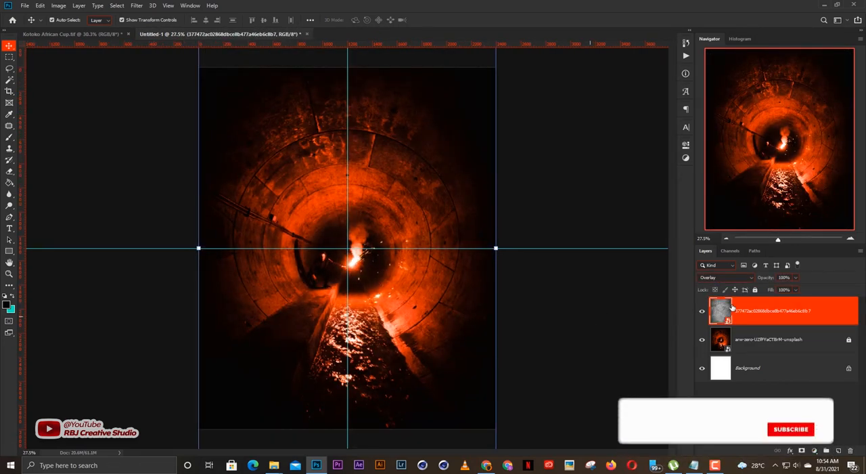
pyautogui.click(515, 276)
pyautogui.scroll(6, 399, 259)
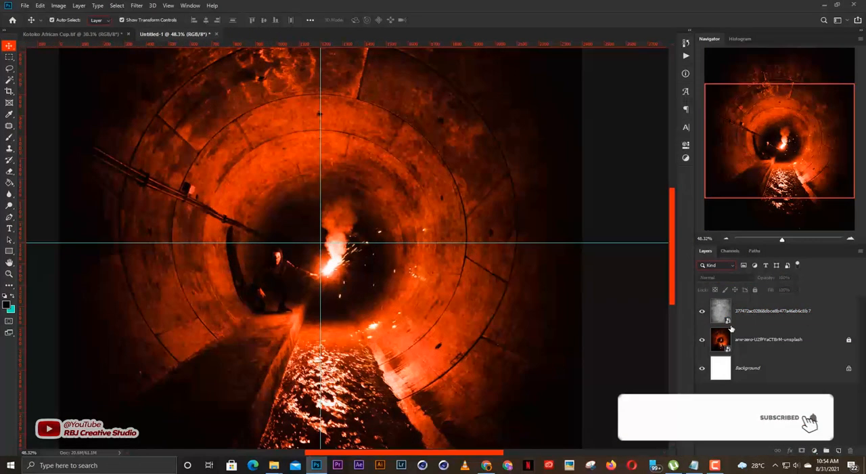
pyautogui.click(702, 312)
pyautogui.click(702, 311)
pyautogui.click(702, 312)
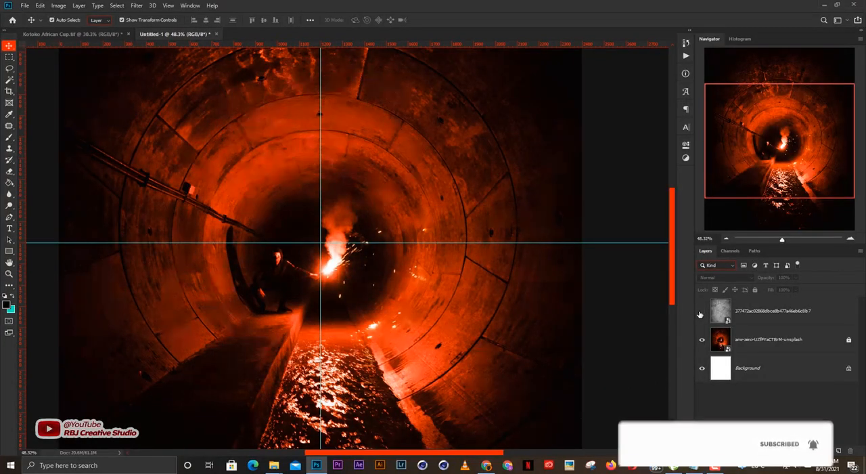
pyautogui.click(702, 312)
pyautogui.click(702, 312)
pyautogui.click(701, 311)
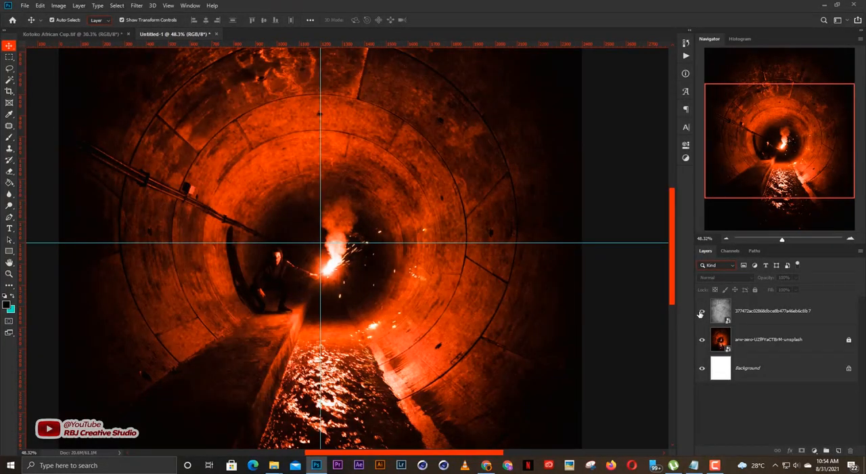
pyautogui.scroll(-4, 558, 279)
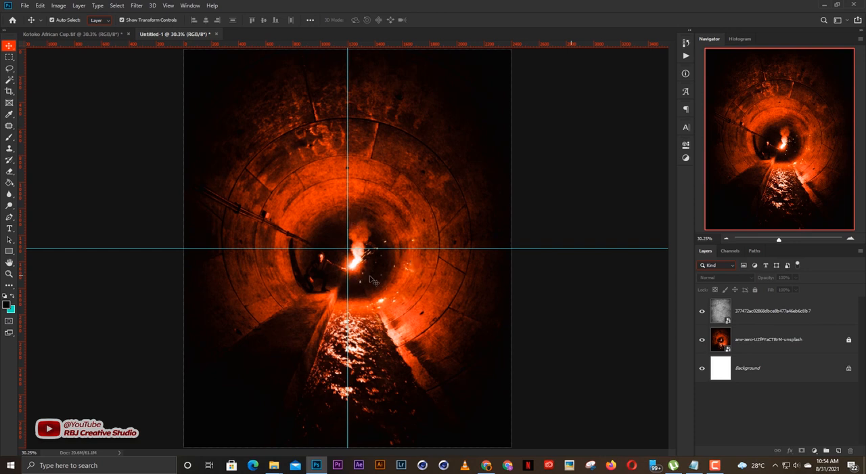
# Check the remaining resource files in folder 8 in File Explorer and return to Photoshop.
pyautogui.click(274, 464)
pyautogui.click(232, 416)
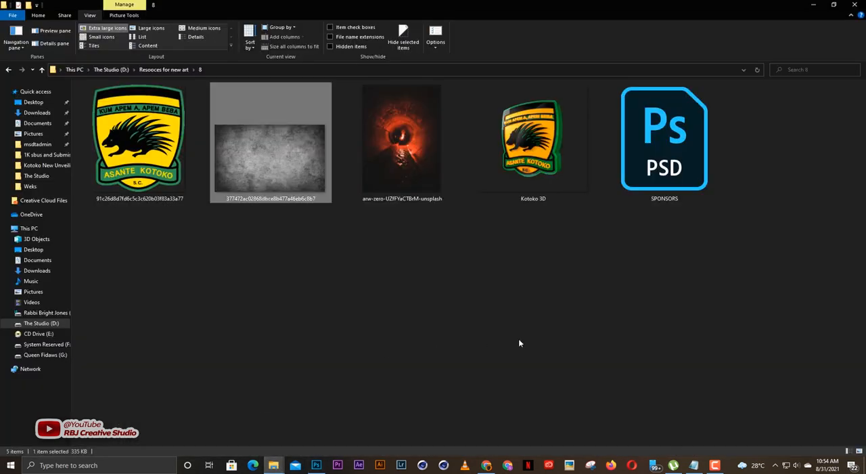
pyautogui.click(518, 343)
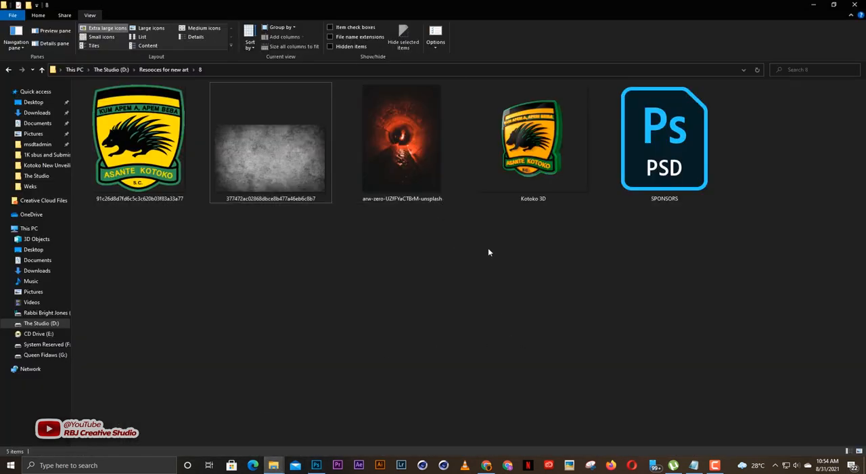
pyautogui.click(316, 465)
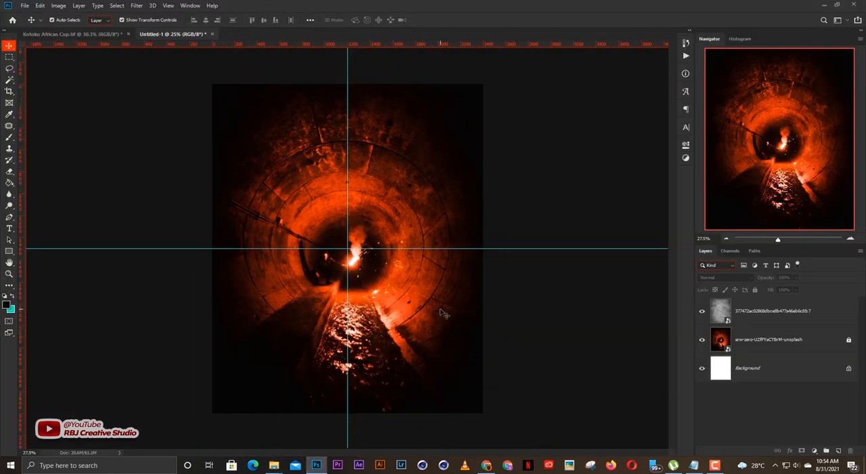
# Place the spotlight image from the FRESH DESIGNS RESOURCES folder on drive D as an embedded layer.
pyautogui.click(25, 5)
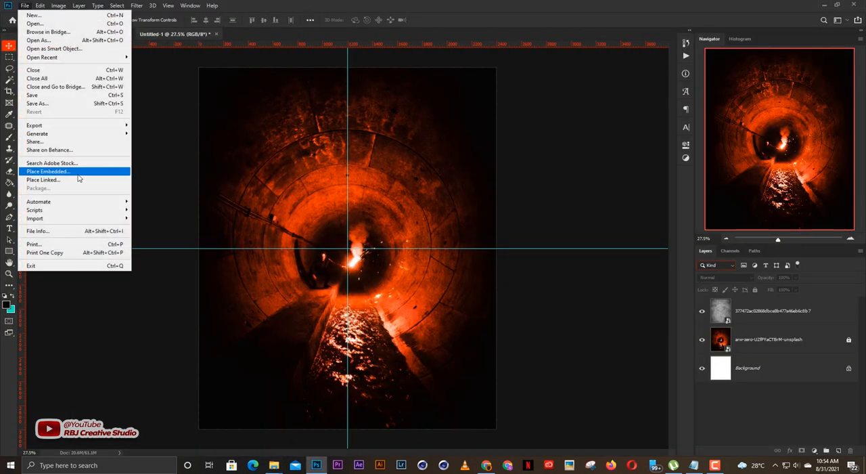
pyautogui.click(80, 171)
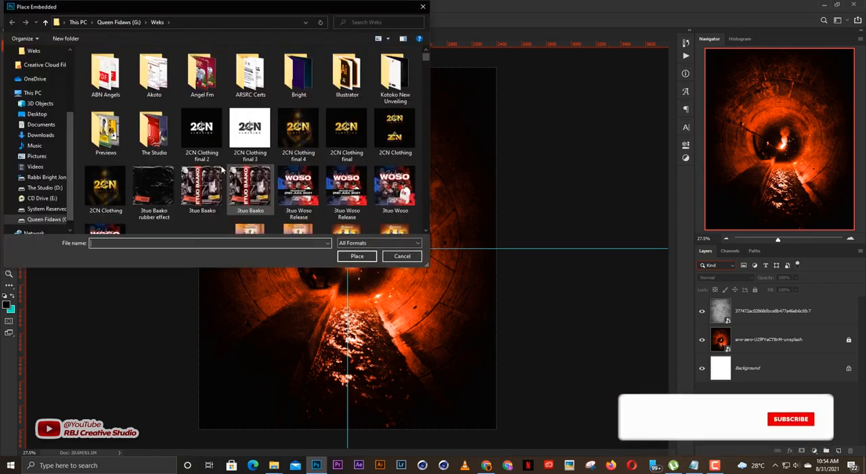
pyautogui.click(47, 188)
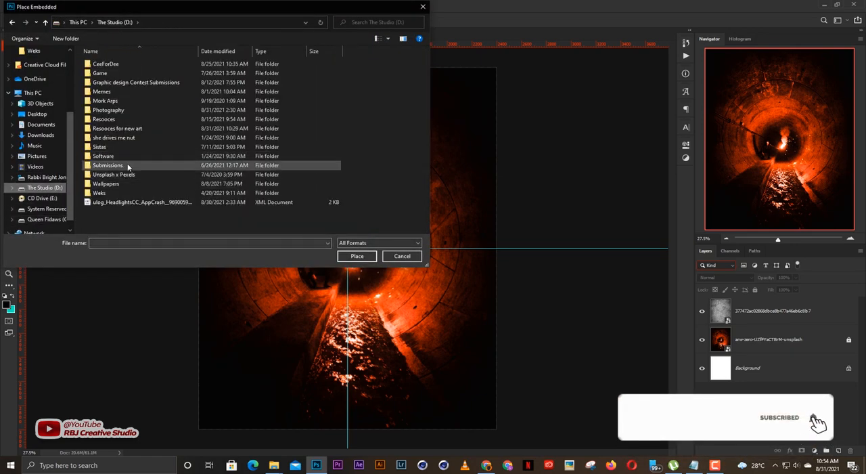
pyautogui.doubleClick(124, 120)
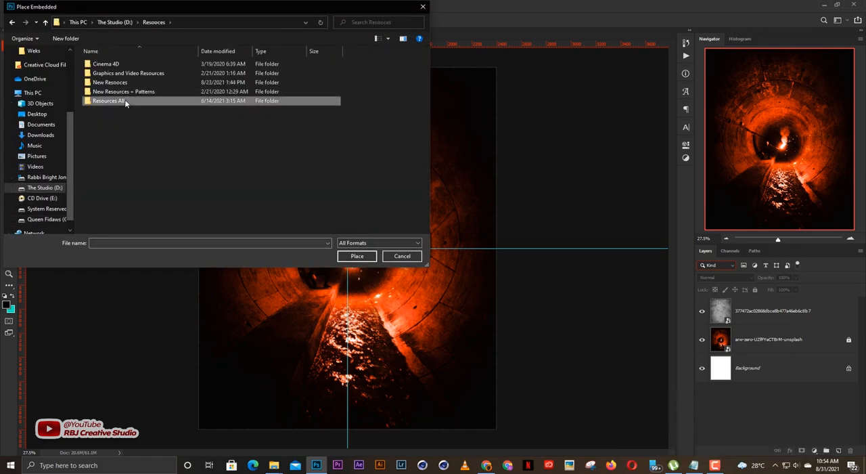
pyautogui.doubleClick(125, 101)
pyautogui.doubleClick(129, 64)
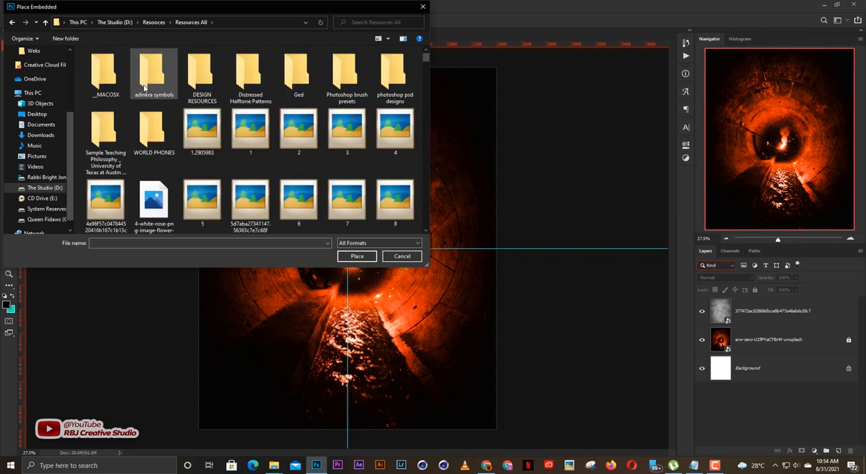
pyautogui.click(425, 230)
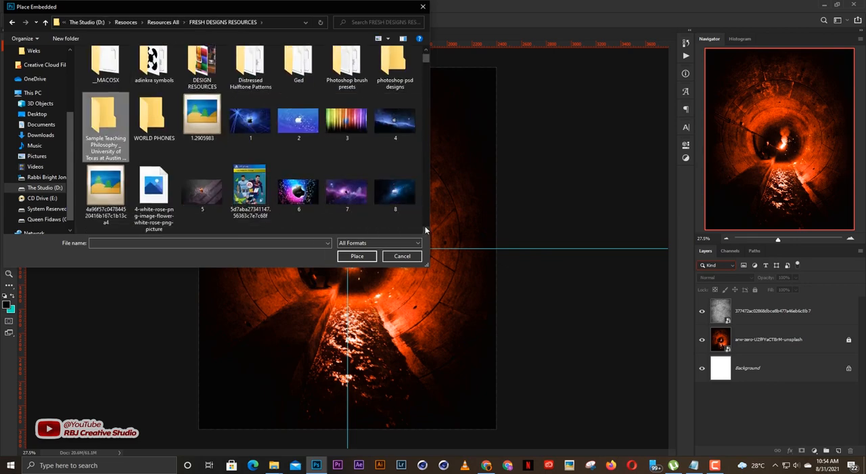
pyautogui.click(385, 199)
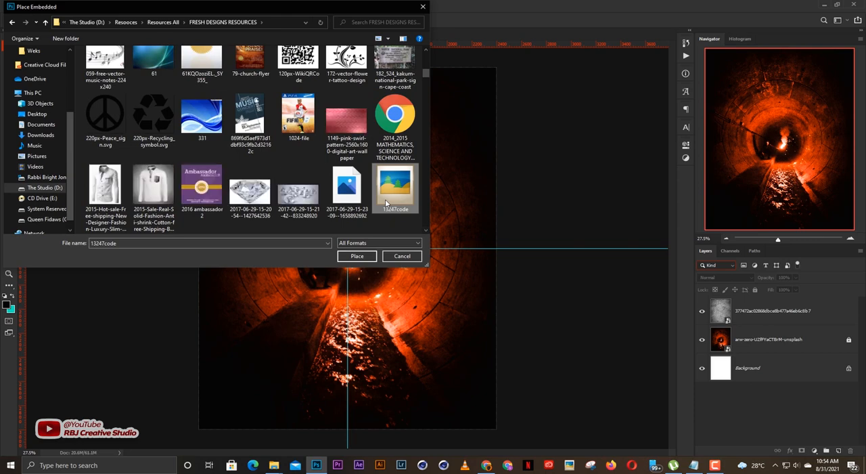
pyautogui.press('s')
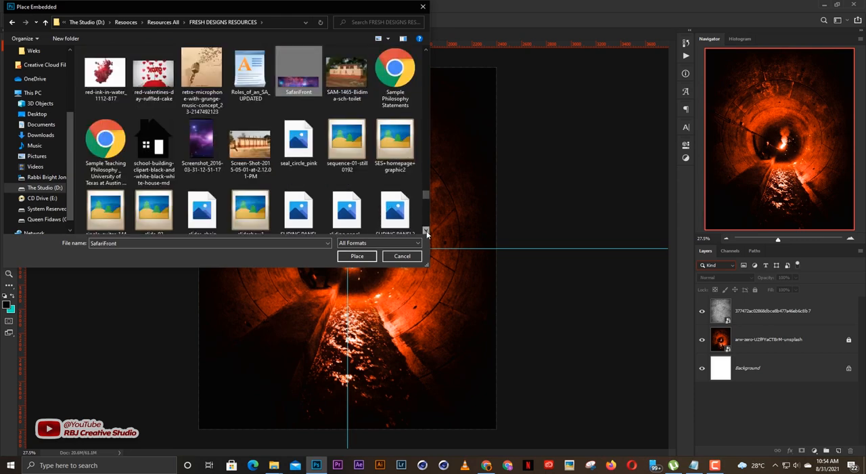
pyautogui.click(426, 234)
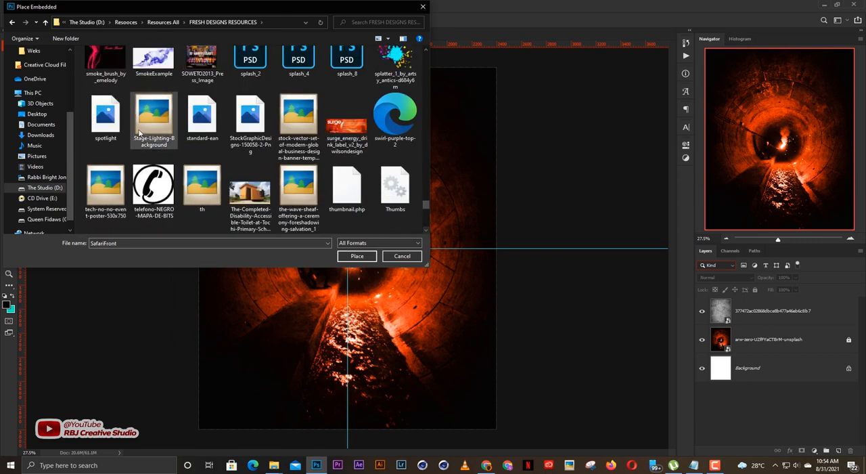
pyautogui.doubleClick(109, 124)
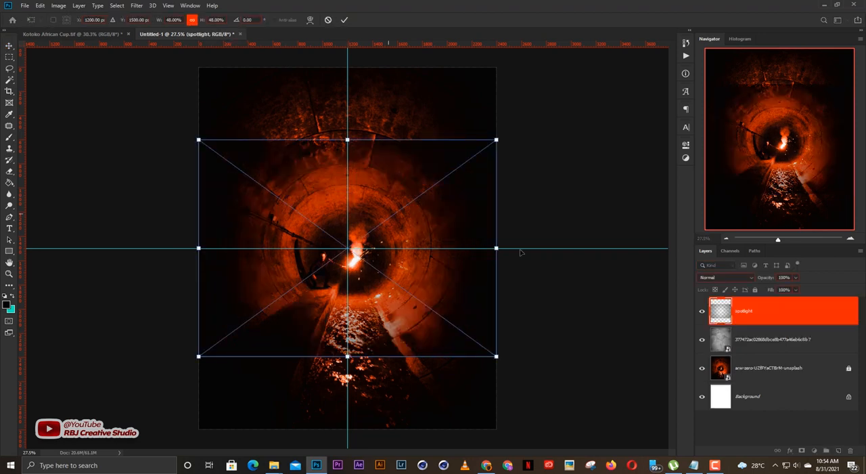
# Stretch the spotlight image to 80% height so it covers the full canvas, and lock its layer.
pyautogui.moveTo(348, 140); pyautogui.dragTo(348, 67)
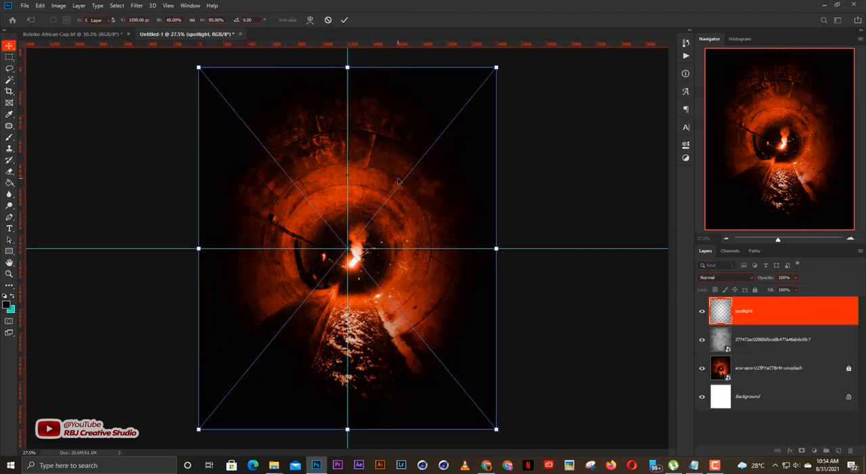
pyautogui.press('Return')
pyautogui.click(754, 290)
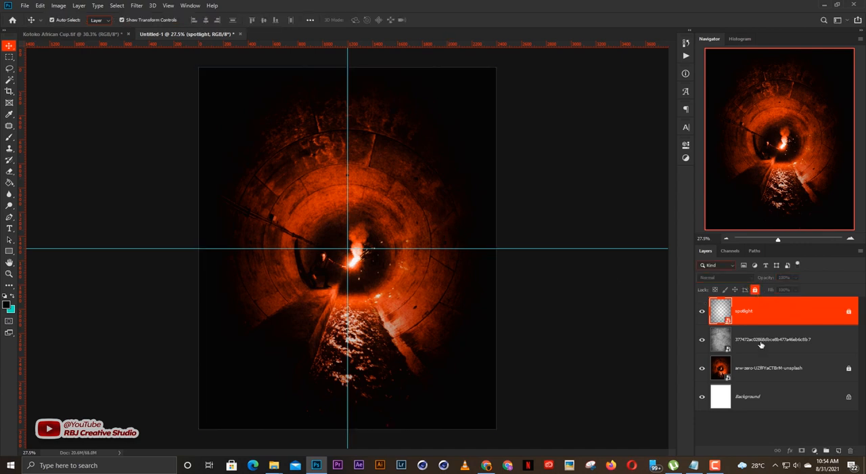
pyautogui.click(579, 292)
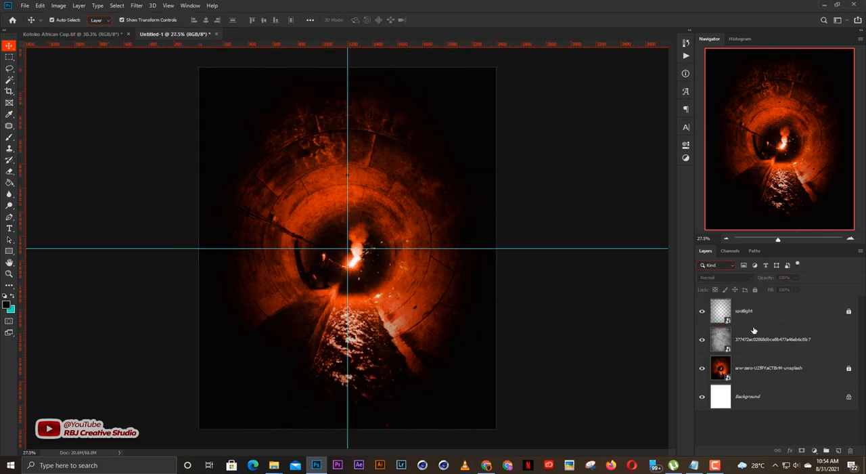
# Add a Gradient Map adjustment layer above the spotlight layer.
pyautogui.click(765, 322)
pyautogui.click(813, 450)
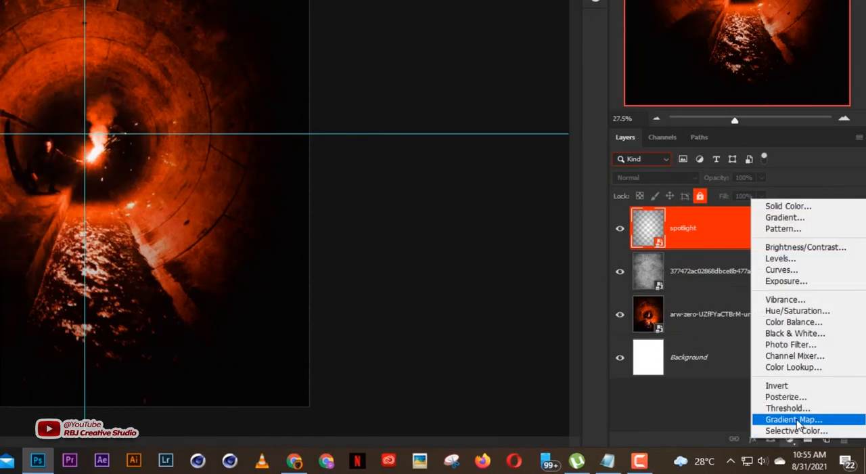
pyautogui.click(811, 435)
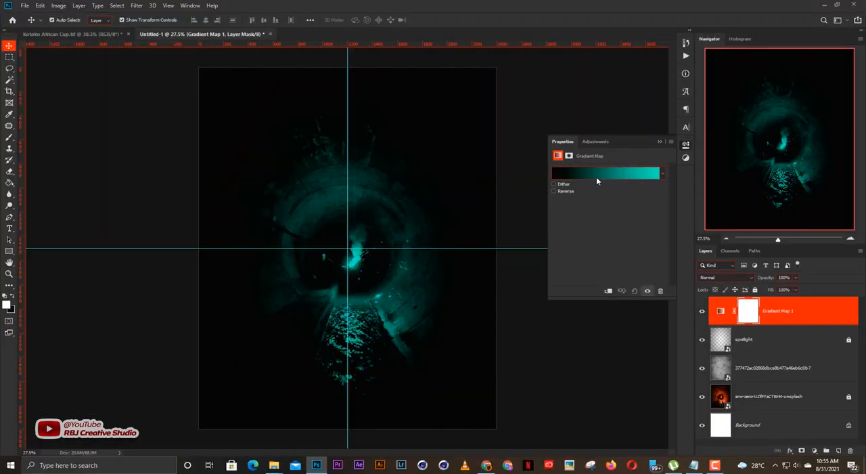
# Set the end color stop of the gradient map to red f60000.
pyautogui.click(596, 177)
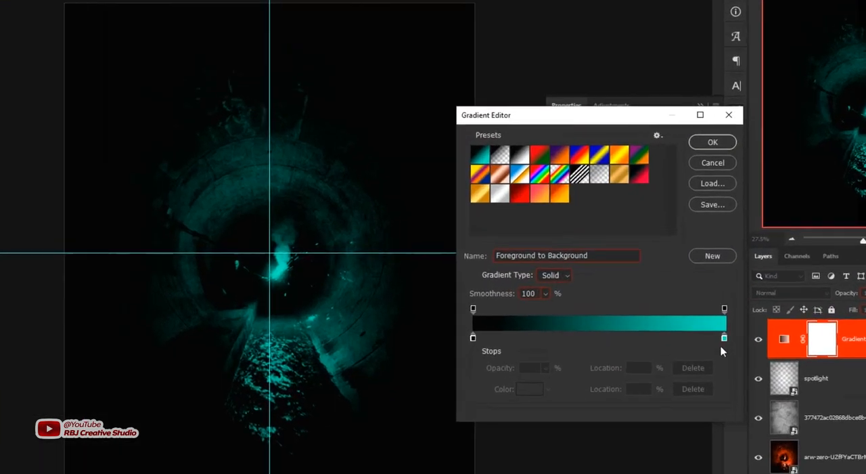
pyautogui.click(676, 309)
pyautogui.moveTo(752, 354); pyautogui.dragTo(758, 354)
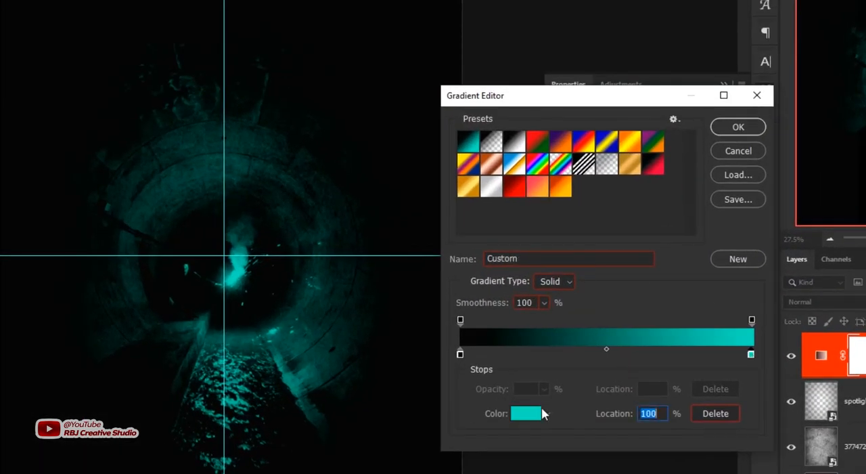
pyautogui.click(525, 414)
pyautogui.moveTo(663, 80); pyautogui.dragTo(663, 60)
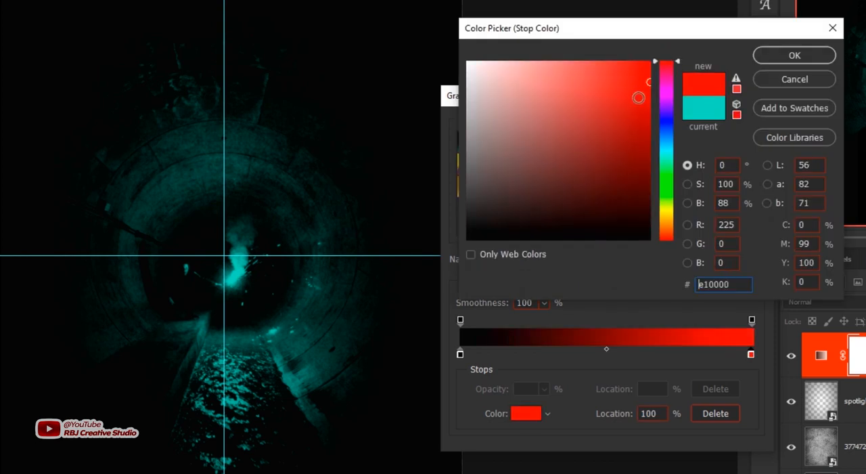
pyautogui.moveTo(638, 96)
pyautogui.mouseDown()
pyautogui.moveTo(666, 96)
pyautogui.moveTo(645, 81)
pyautogui.moveTo(657, 68)
pyautogui.mouseUp()
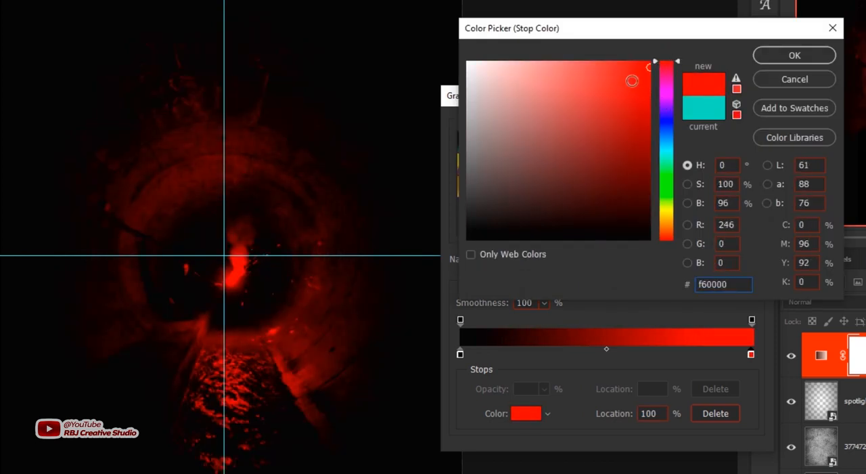
pyautogui.click(778, 55)
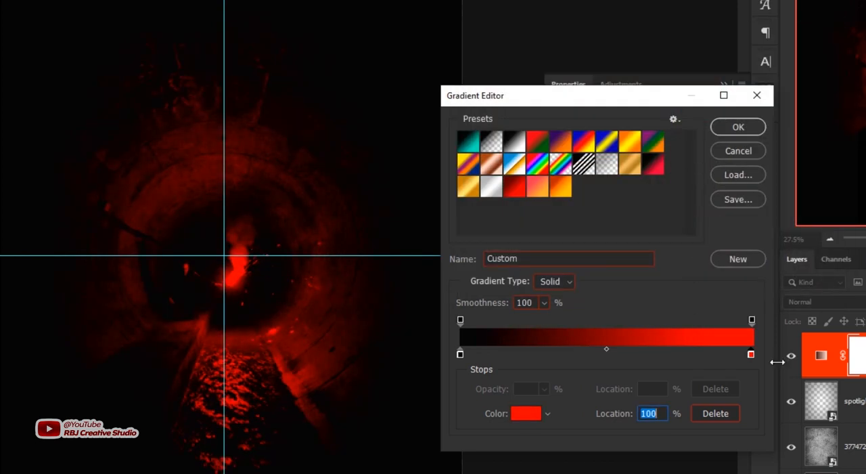
# Add a red stop at about 57% in the gradient map and set the end stop to orange f69600 at 100%.
pyautogui.moveTo(750, 354)
pyautogui.mouseDown()
pyautogui.moveTo(624, 354)
pyautogui.moveTo(751, 353)
pyautogui.mouseUp()
pyautogui.click(675, 353)
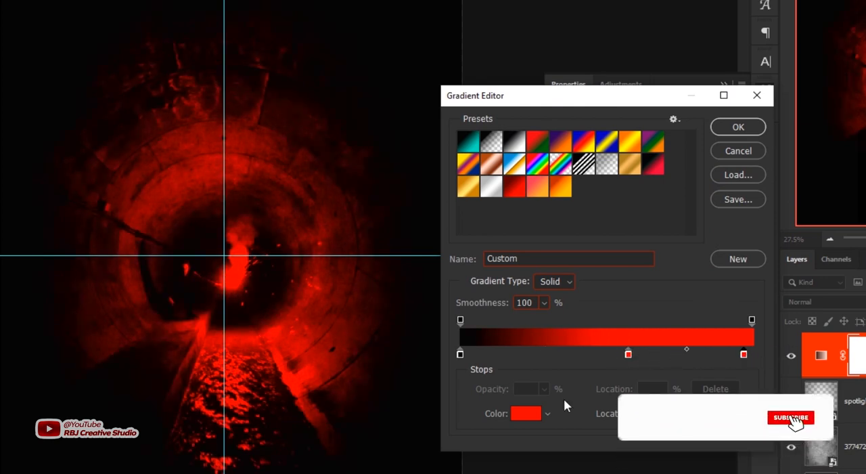
pyautogui.click(535, 414)
pyautogui.click(666, 221)
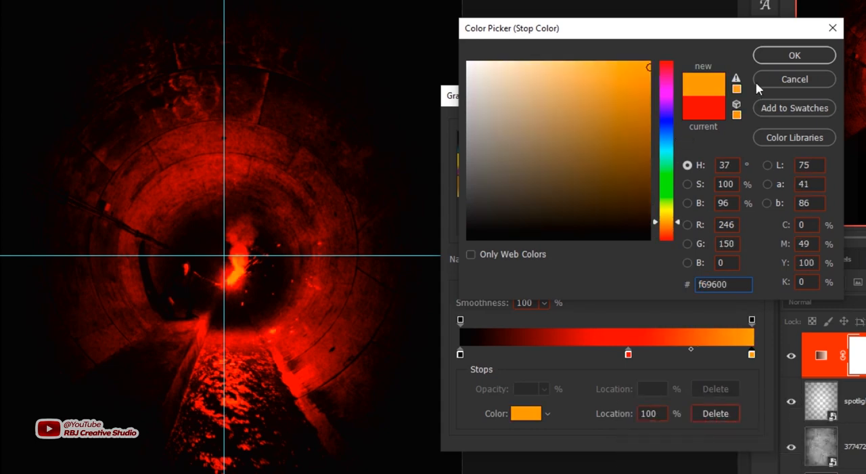
pyautogui.click(785, 57)
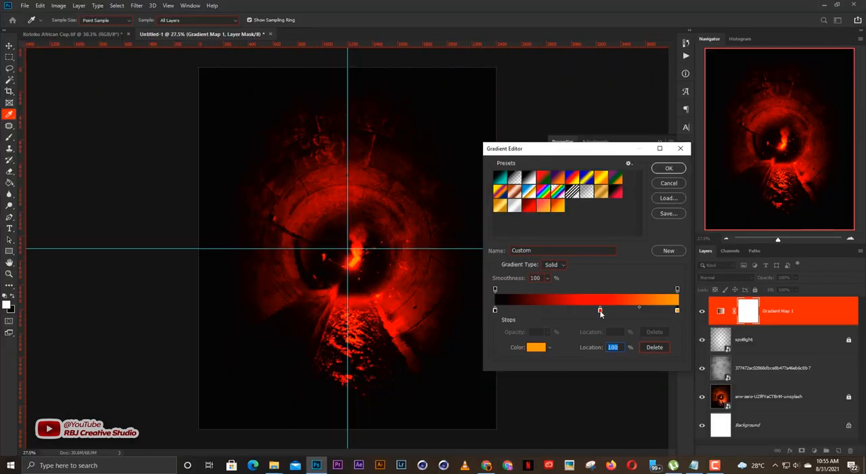
pyautogui.click(669, 170)
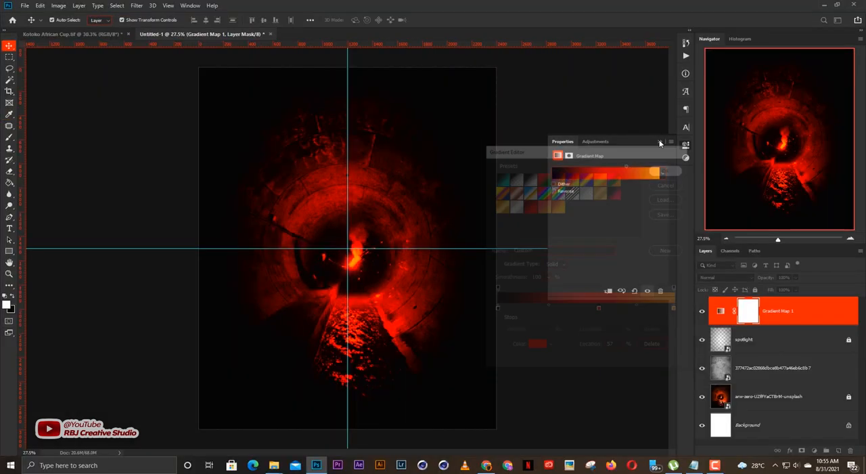
pyautogui.click(660, 141)
# Inspect the recolored tunnel background and check the poster wording in Notepad before returning to Photoshop.
pyautogui.click(485, 240)
pyautogui.scroll(2, 460, 260)
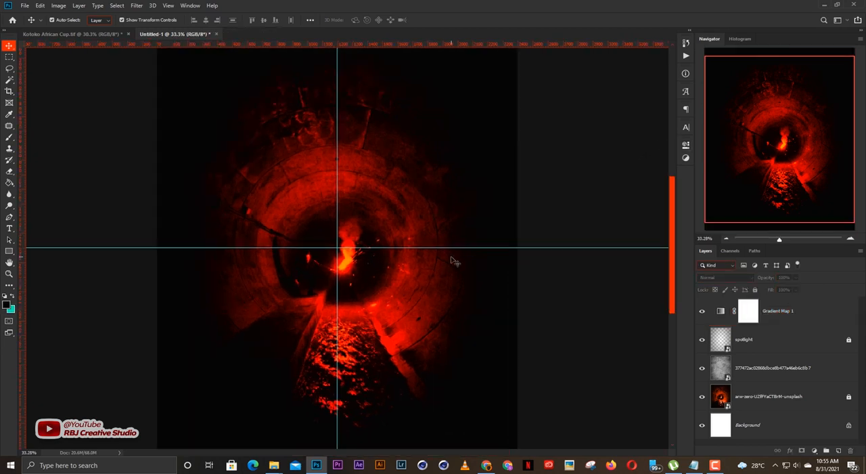
pyautogui.scroll(-3, 452, 258)
pyautogui.scroll(1, 452, 258)
pyautogui.scroll(-1, 452, 259)
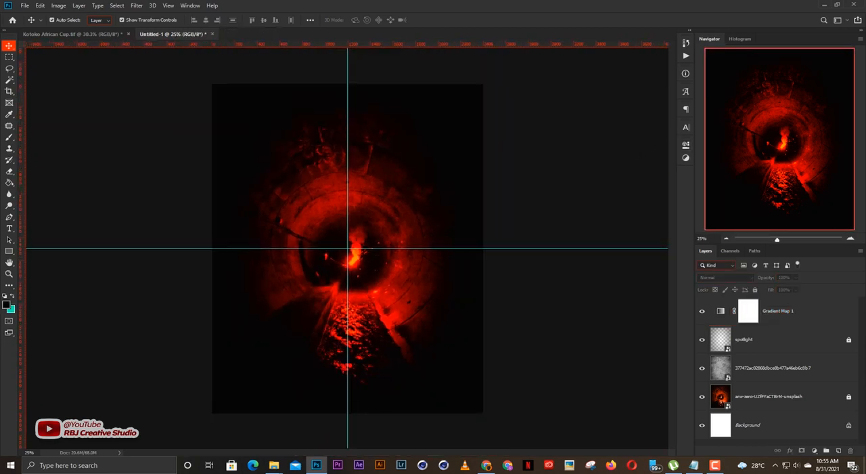
pyautogui.click(694, 464)
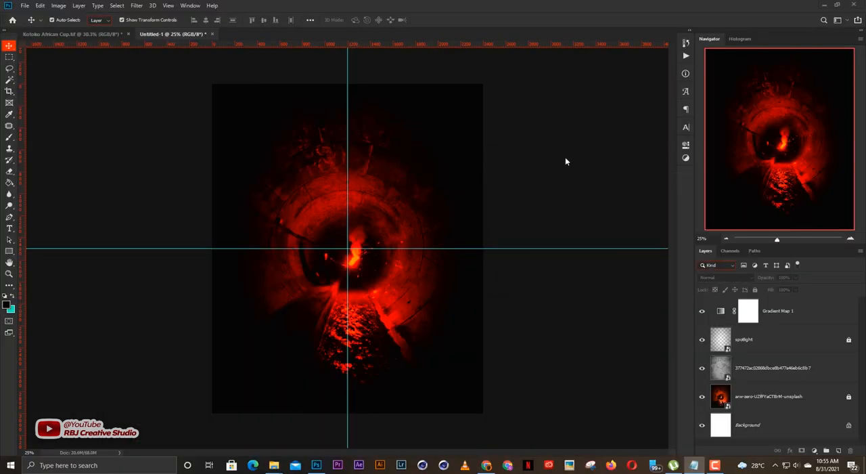
pyautogui.scroll(1, 349, 237)
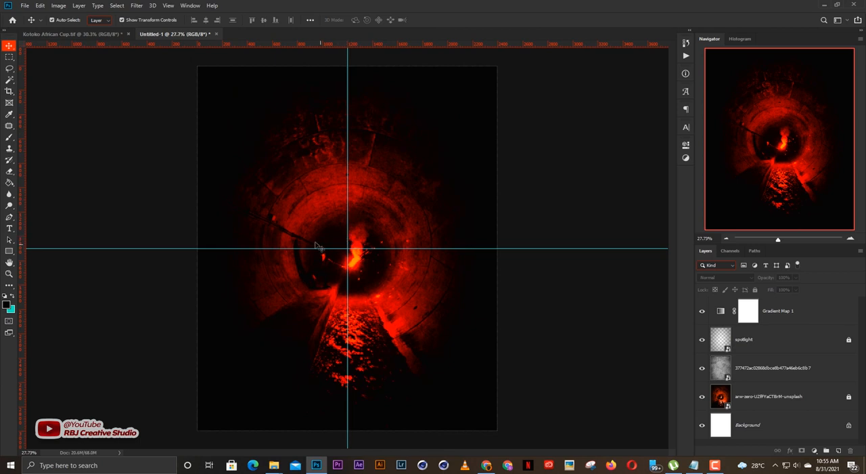
# Add the white title KOTOKO in Gobold Extra1 and enlarge it to about 99.8 pt, centered on the vertical guide above the canvas middle.
pyautogui.click(316, 238)
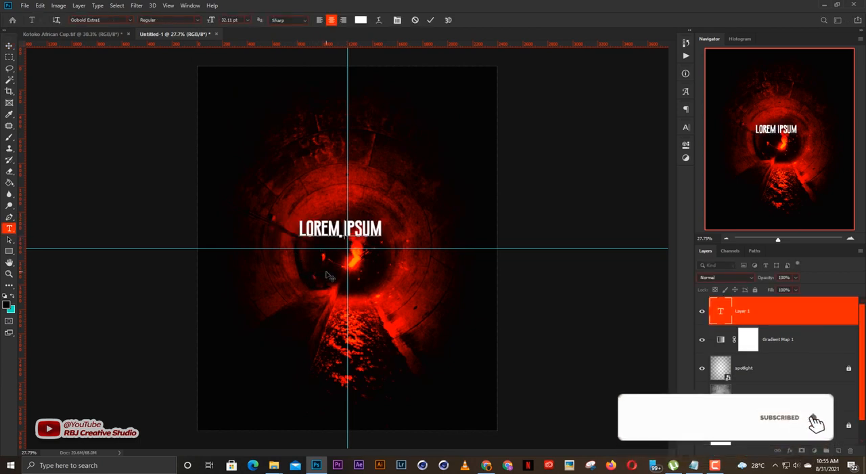
pyautogui.write('KOTOKO')
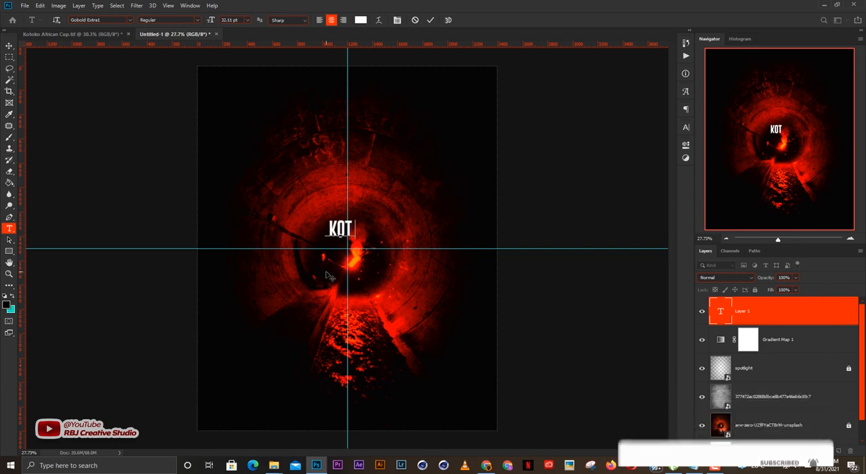
pyautogui.hotkey('ctrl', 'Return')
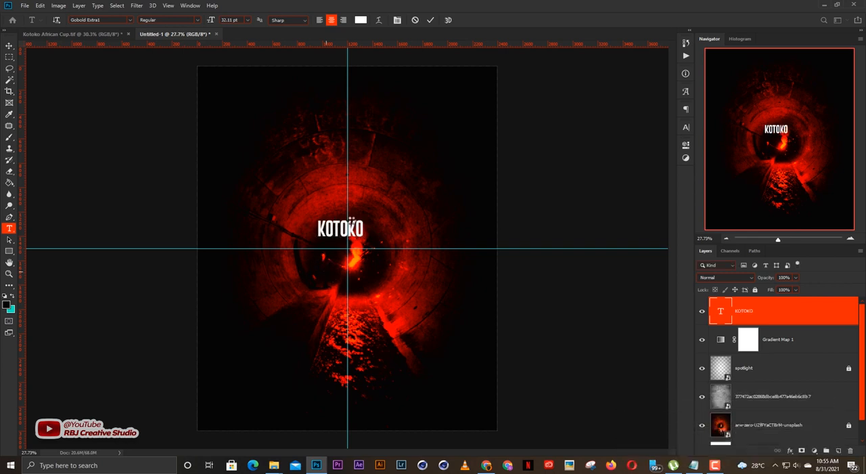
pyautogui.press('v')
pyautogui.moveTo(354, 228); pyautogui.dragTo(378, 214)
pyautogui.press('Return')
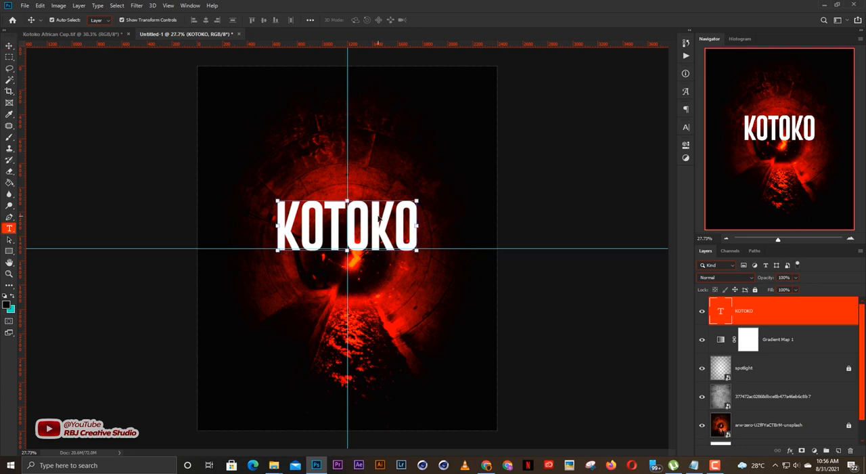
# Apply faux italic to the KOTOKO title.
pyautogui.doubleClick(378, 219)
pyautogui.press('Escape')
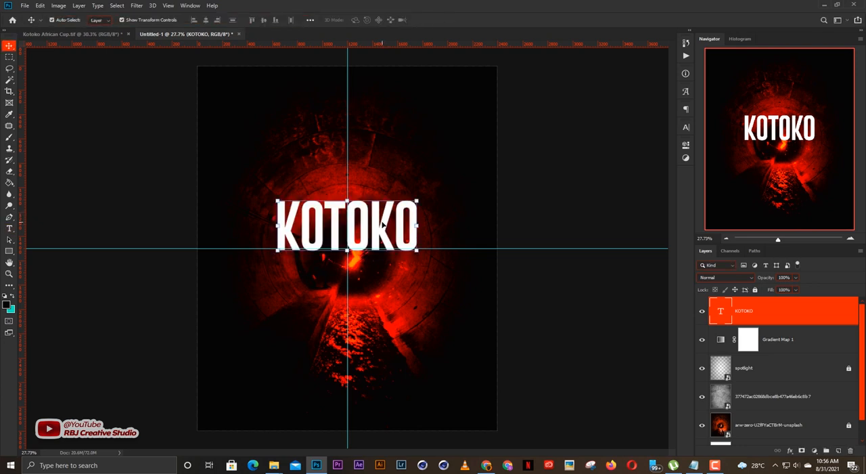
pyautogui.click(529, 204)
pyautogui.click(400, 226)
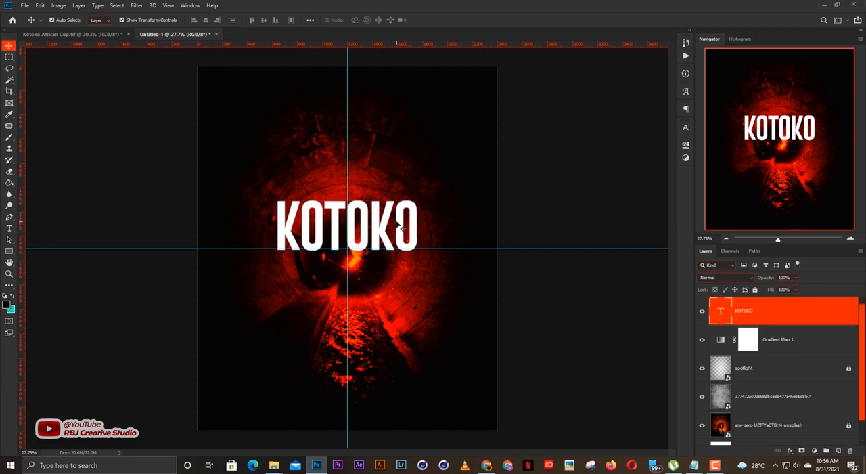
pyautogui.click(686, 128)
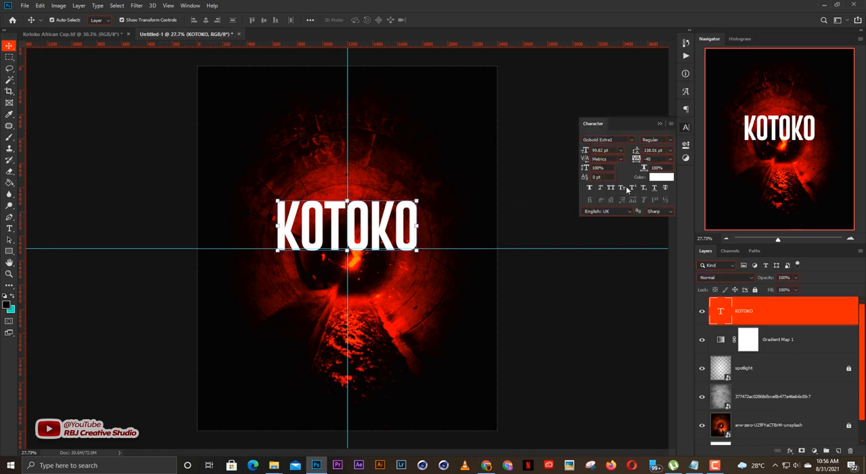
pyautogui.click(660, 124)
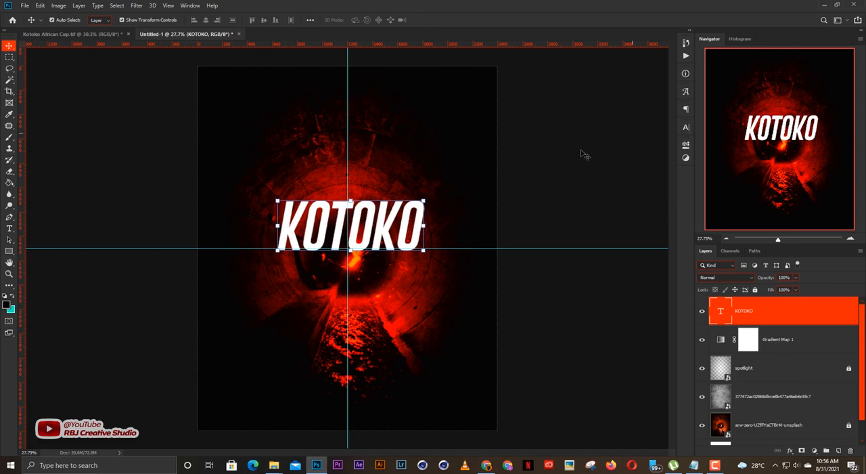
# Skew the KOTOKO title so it slants upward to the right, and place a duplicate of it directly below.
pyautogui.moveTo(431, 195); pyautogui.dragTo(434, 167)
pyautogui.moveTo(323, 186); pyautogui.dragTo(376, 258)
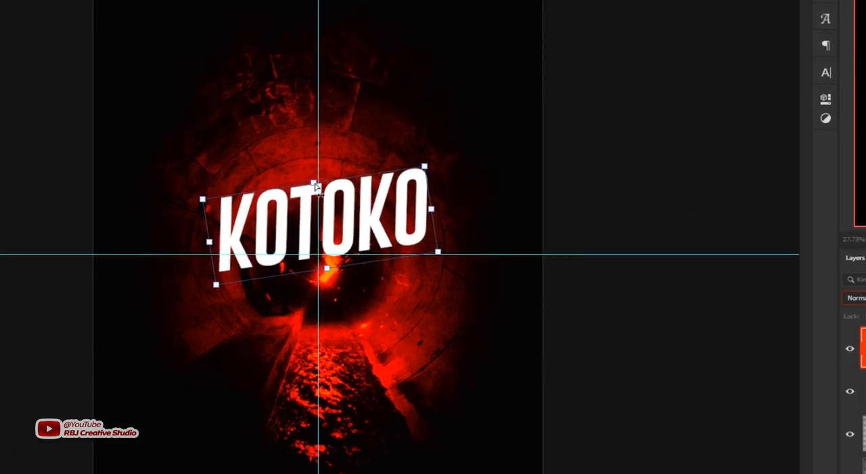
pyautogui.press('Return')
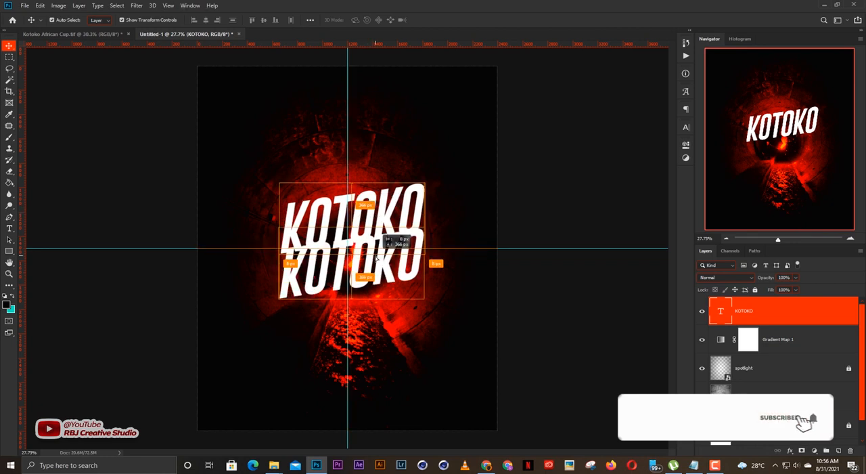
# Replace the wording of the lower KOTOKO duplicate with 86.
pyautogui.press('t')
pyautogui.press('Return')
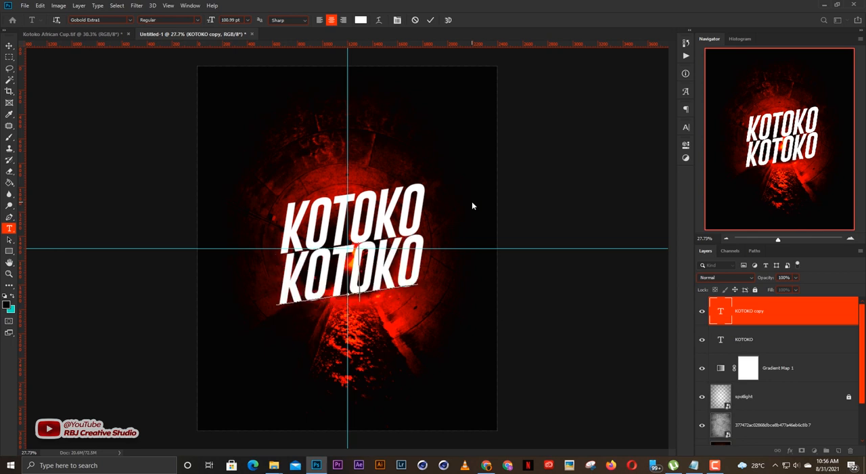
pyautogui.write('86YRS')
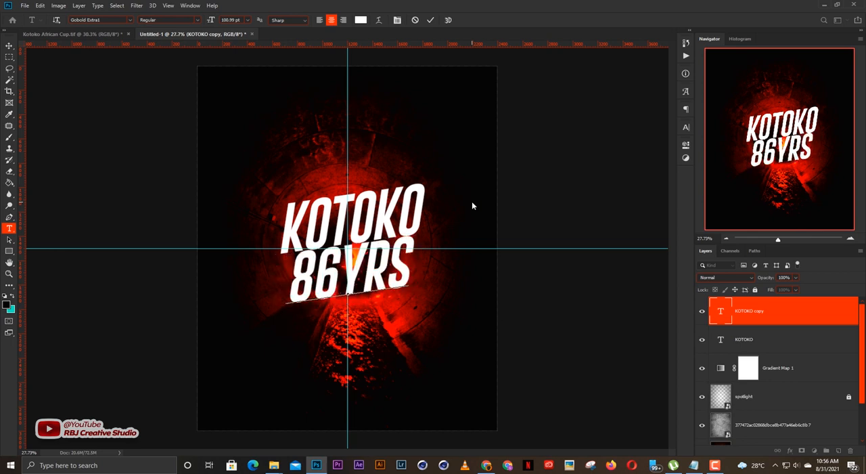
pyautogui.press('BackSpace')
pyautogui.press('BackSpace')
pyautogui.press('BackSpace')
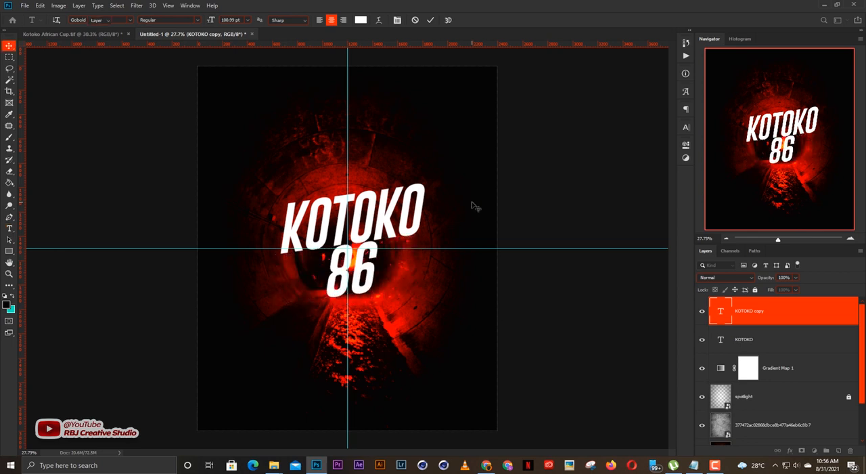
pyautogui.hotkey('ctrl', 'Return')
# Enlarge the 86 text and position it beneath the left half of the KOTOKO title.
pyautogui.press('v')
pyautogui.scroll(2, 303, 270)
pyautogui.moveTo(374, 281); pyautogui.dragTo(318, 292)
pyautogui.hotkey('ctrl', 't')
pyautogui.moveTo(338, 323); pyautogui.dragTo(372, 365)
pyautogui.press('Return')
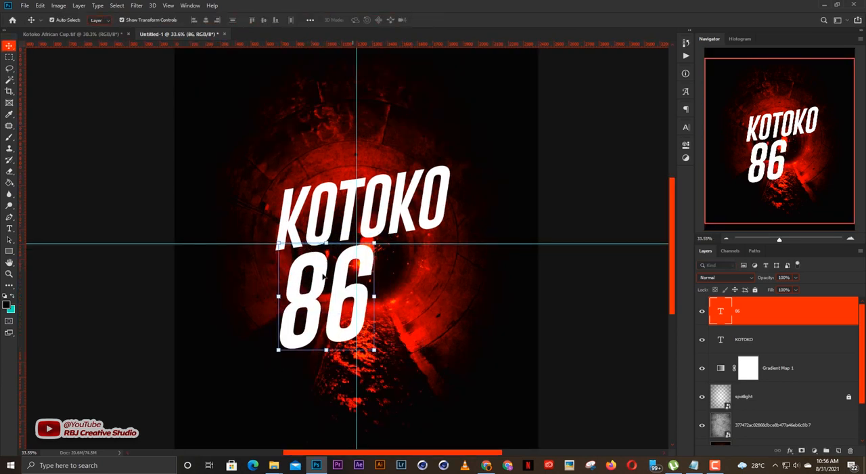
pyautogui.moveTo(338, 295); pyautogui.dragTo(326, 295)
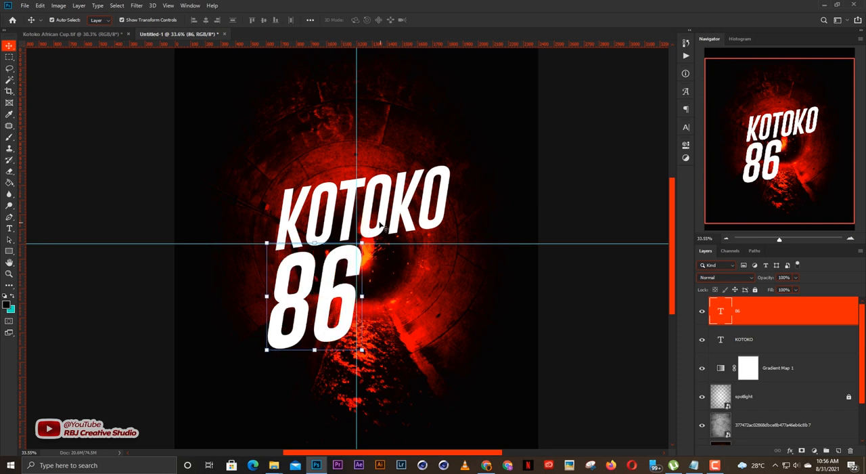
# Duplicate the KOTOKO title to the right of 86 and change the copy's wording to YRS.
pyautogui.moveTo(382, 219); pyautogui.dragTo(422, 272)
pyautogui.press('t')
pyautogui.doubleClick(424, 270)
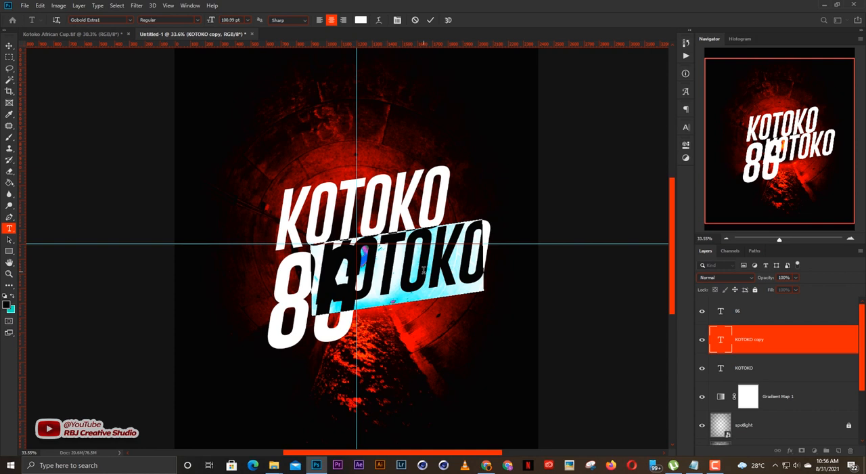
pyautogui.write('YRS')
pyautogui.hotkey('ctrl', 'Return')
pyautogui.press('v')
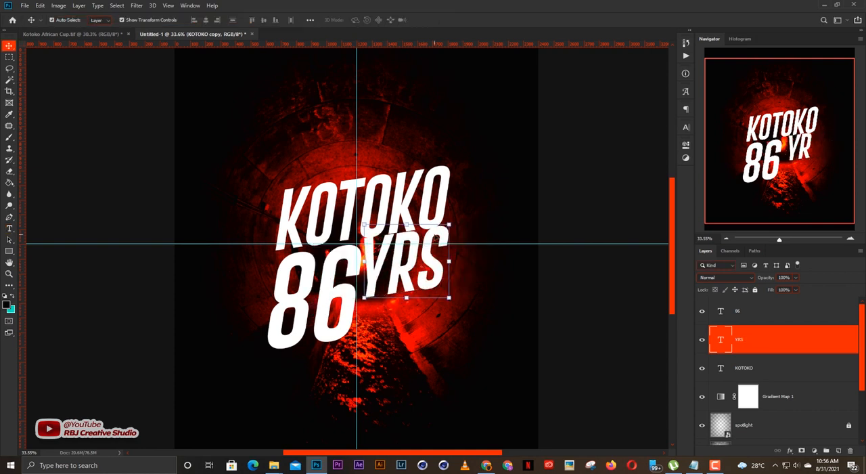
# Scale the YRS text to about 70.64% and tuck it beside the upper part of 86, beneath KOTOKO.
pyautogui.moveTo(419, 253); pyautogui.dragTo(417, 264)
pyautogui.hotkey('ctrl', 't')
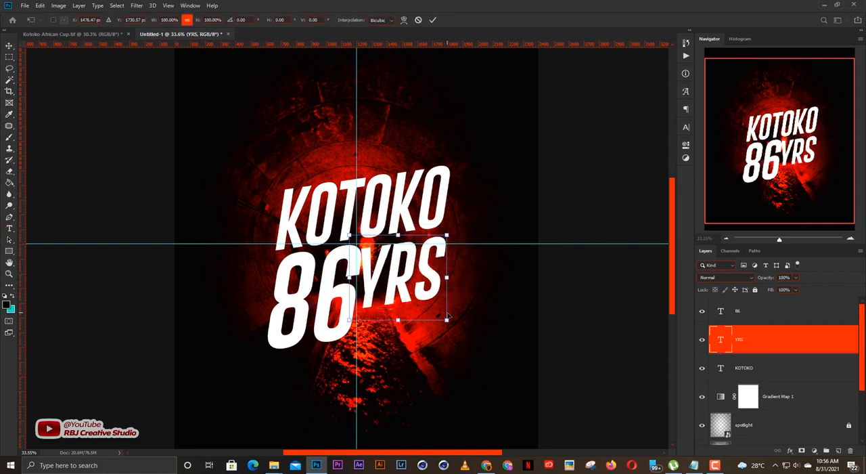
pyautogui.moveTo(440, 306); pyautogui.dragTo(418, 286)
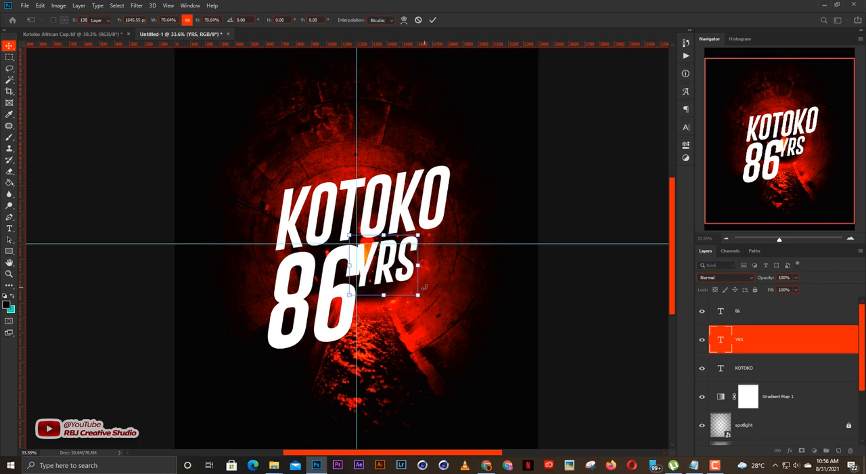
pyautogui.press('Return')
pyautogui.moveTo(391, 255)
pyautogui.mouseDown()
pyautogui.moveTo(410, 256)
pyautogui.moveTo(397, 254)
pyautogui.moveTo(404, 263)
pyautogui.mouseUp()
# Lock the Overlay texture layer against accidental selection on the canvas.
pyautogui.click(479, 311)
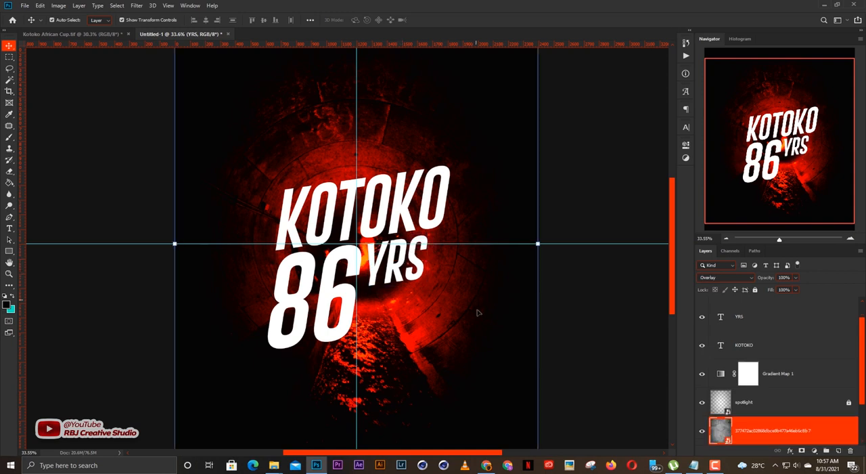
pyautogui.hotkey('ctrl', 'z')
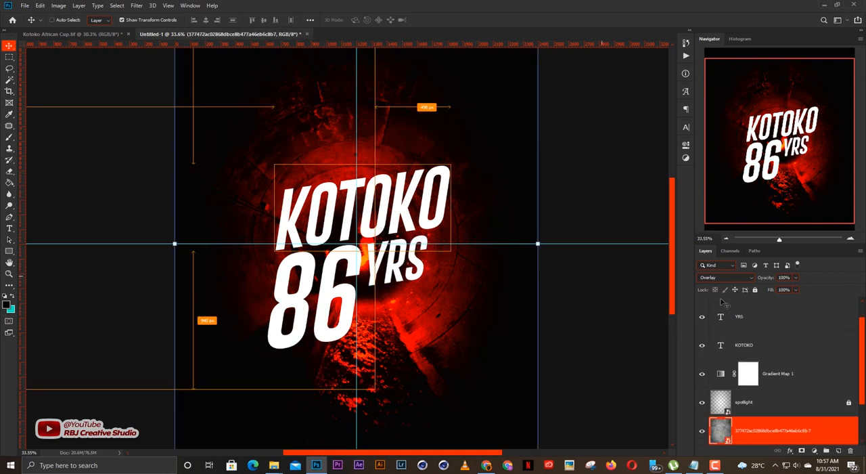
pyautogui.click(755, 289)
pyautogui.click(451, 298)
# Select the 86 and YRS texts together and shift them slightly right to line up under KOTOKO.
pyautogui.moveTo(472, 309); pyautogui.dragTo(329, 191)
pyautogui.moveTo(429, 303); pyautogui.dragTo(332, 274)
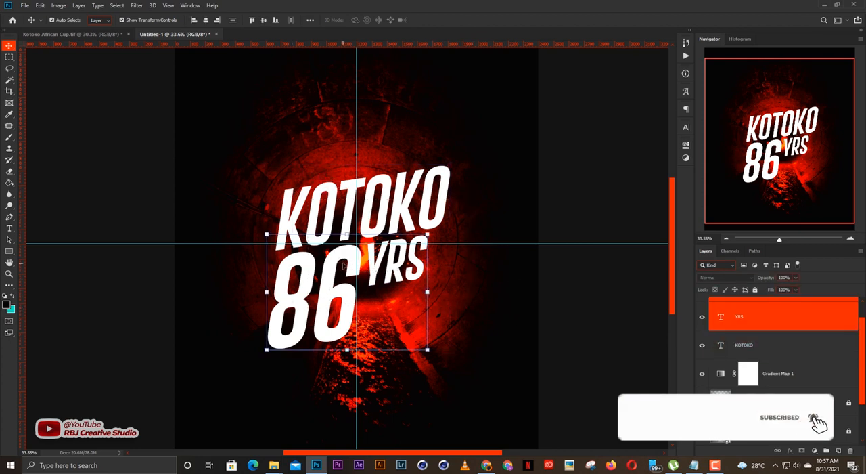
pyautogui.click(565, 280)
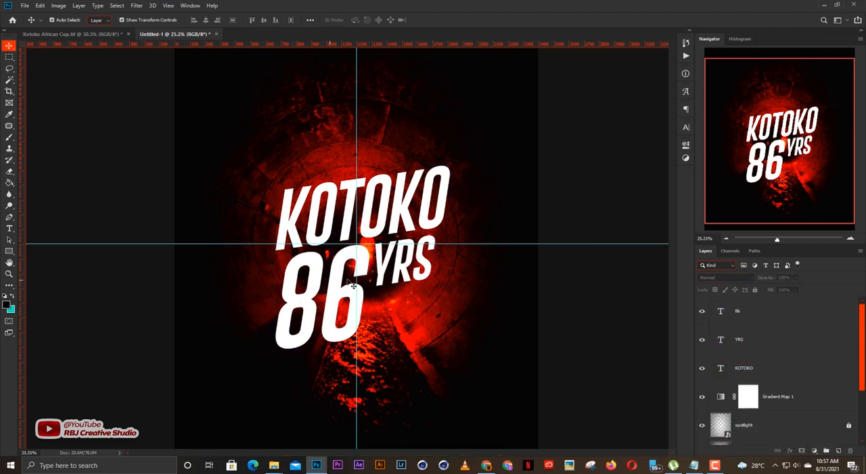
pyautogui.scroll(-3, 366, 284)
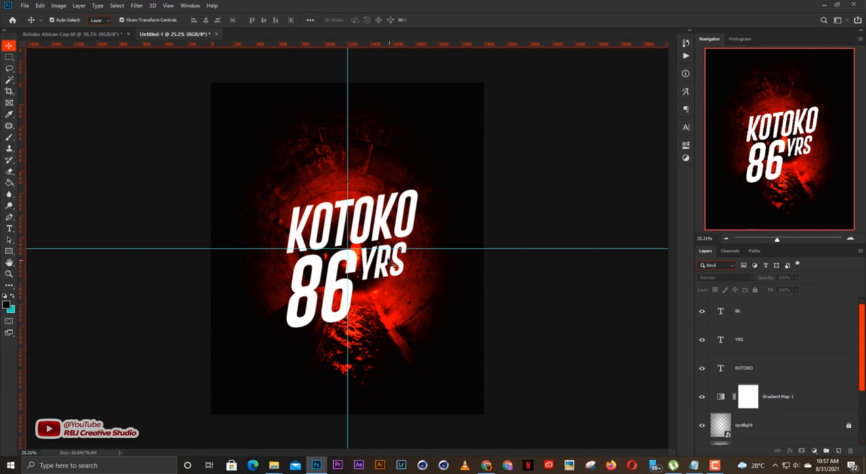
# Give KOTOKO a Multiply drop shadow at 46% opacity, 90° angle, 113 px distance and 9% spread, and separate the shadow into its own layer.
pyautogui.click(366, 218)
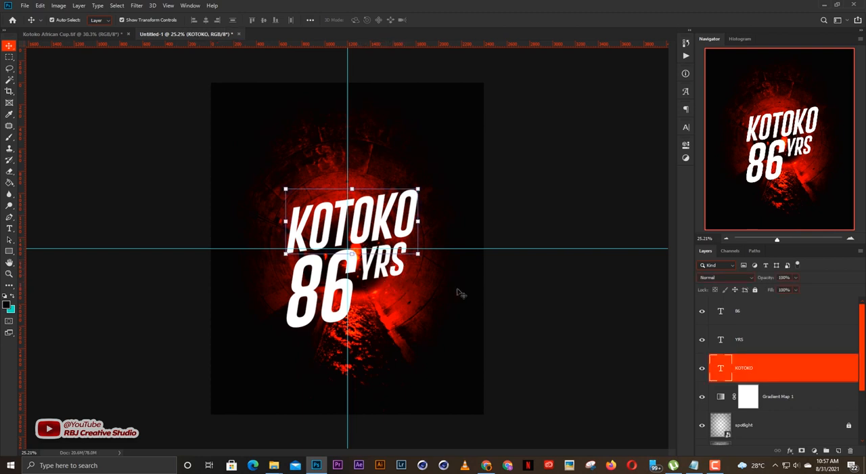
pyautogui.click(785, 450)
pyautogui.click(792, 446)
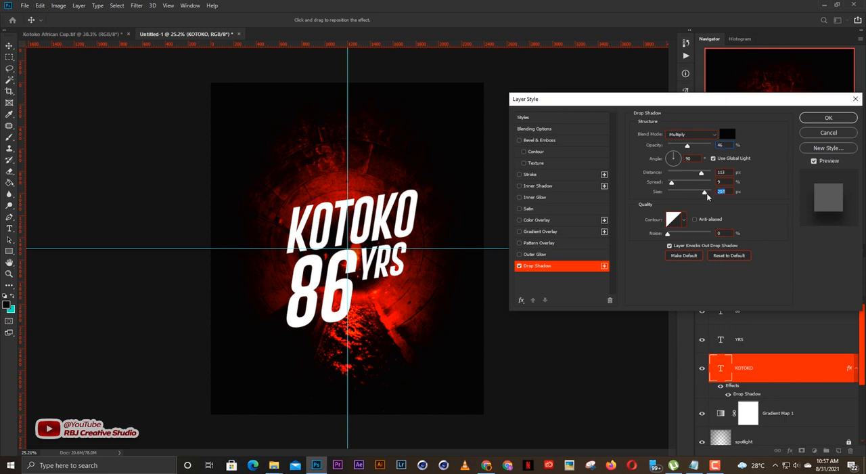
pyautogui.press('Return')
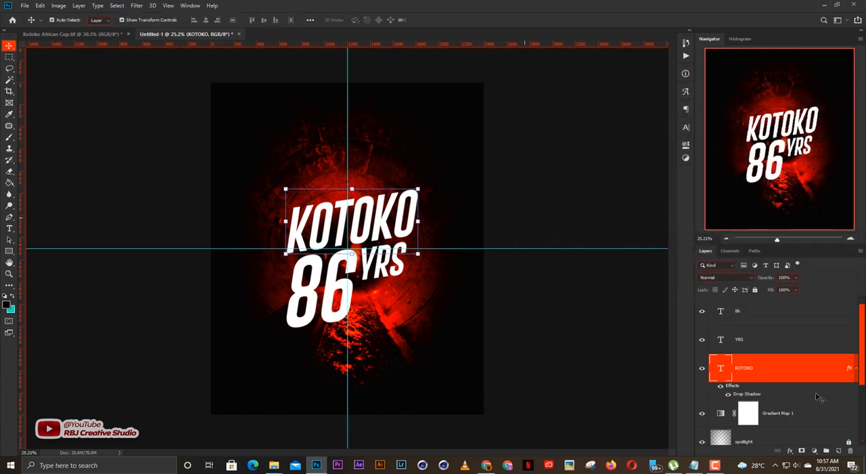
pyautogui.rightClick(776, 393)
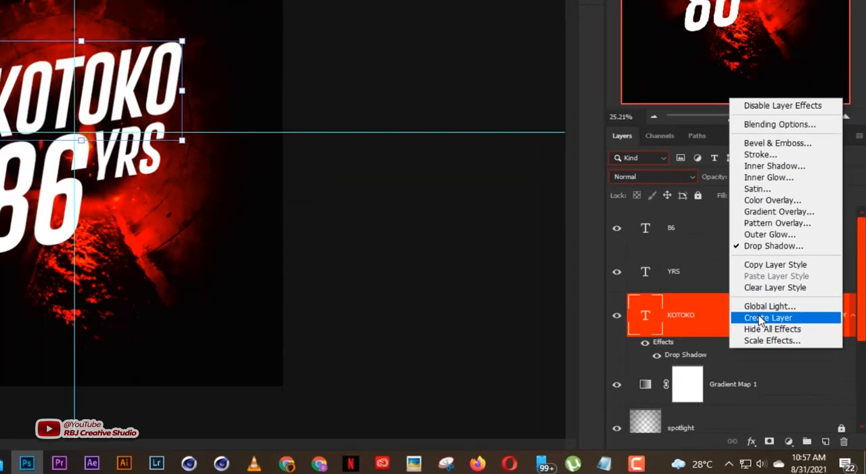
pyautogui.click(760, 318)
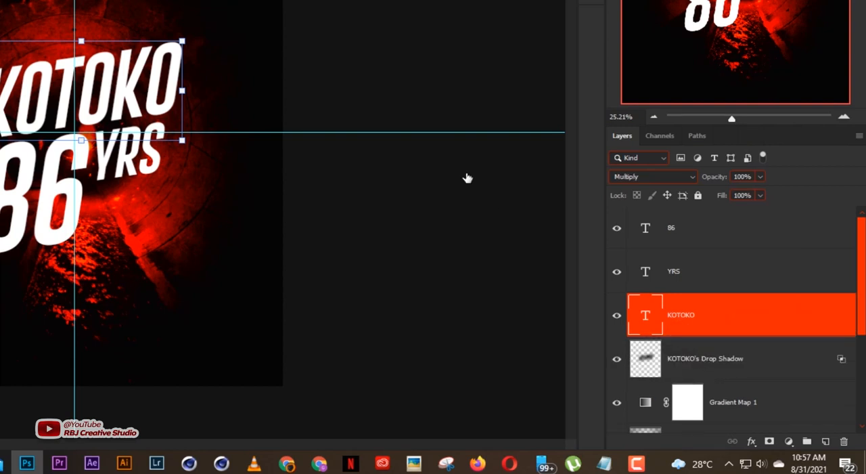
# Move the KOTOKO title and its shadow layer above the 86 and YRS layers in the stacking order.
pyautogui.click(716, 347)
pyautogui.keyDown('shift'); pyautogui.click(770, 369); pyautogui.keyUp('shift')
pyautogui.moveTo(765, 365); pyautogui.dragTo(758, 302)
pyautogui.click(607, 312)
pyautogui.click(777, 340)
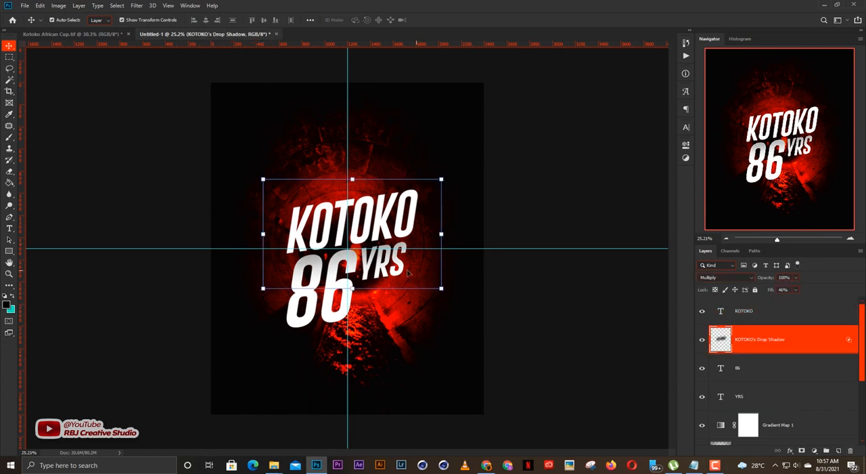
pyautogui.moveTo(368, 249); pyautogui.dragTo(386, 273)
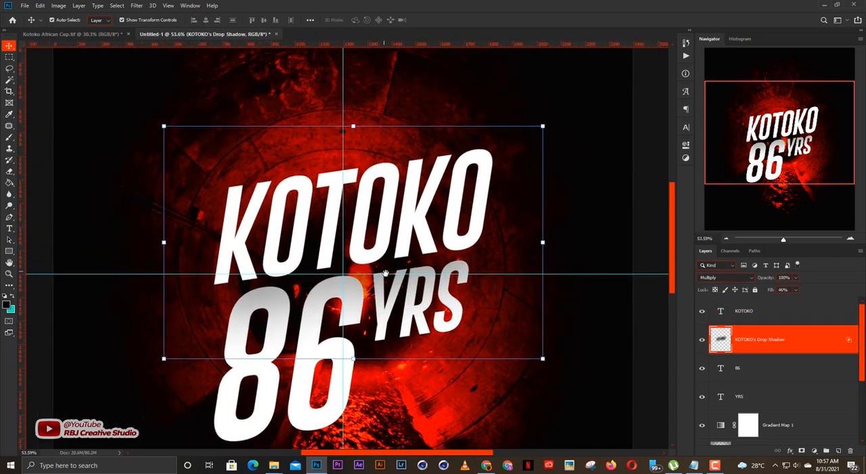
pyautogui.click(352, 357)
pyautogui.moveTo(353, 358); pyautogui.dragTo(352, 336)
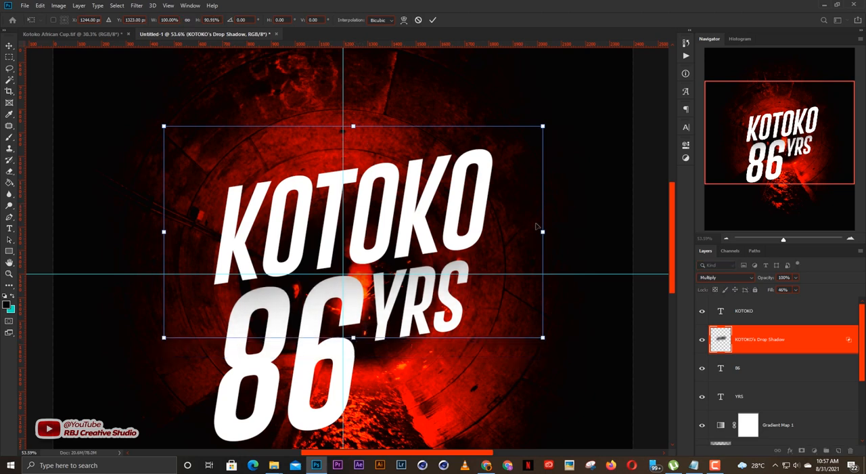
pyautogui.moveTo(542, 234); pyautogui.dragTo(483, 232)
pyautogui.moveTo(407, 228); pyautogui.dragTo(415, 242)
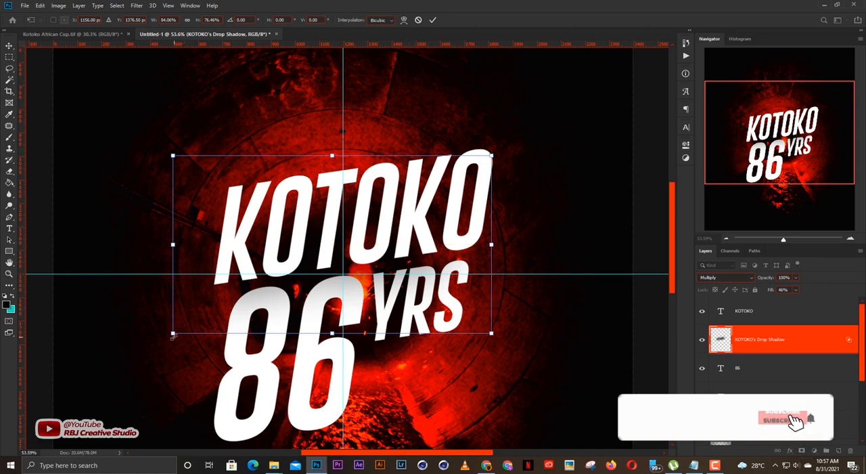
pyautogui.moveTo(173, 332); pyautogui.dragTo(187, 327)
pyautogui.moveTo(329, 244); pyautogui.dragTo(329, 247)
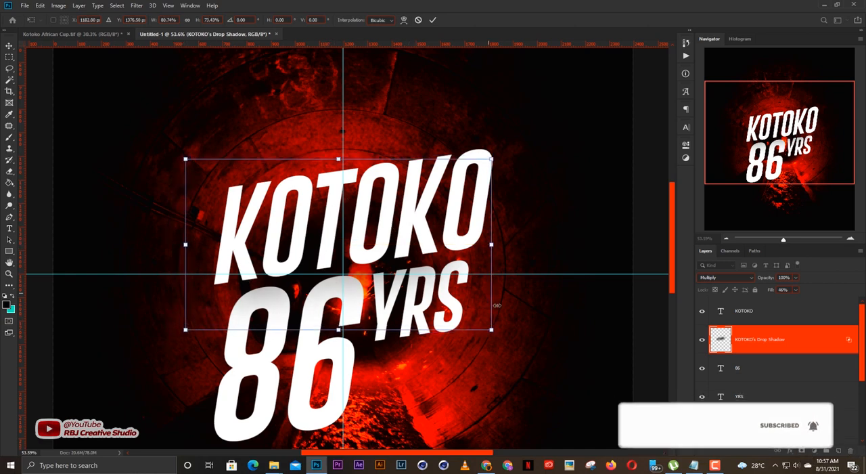
pyautogui.moveTo(490, 331); pyautogui.dragTo(485, 305)
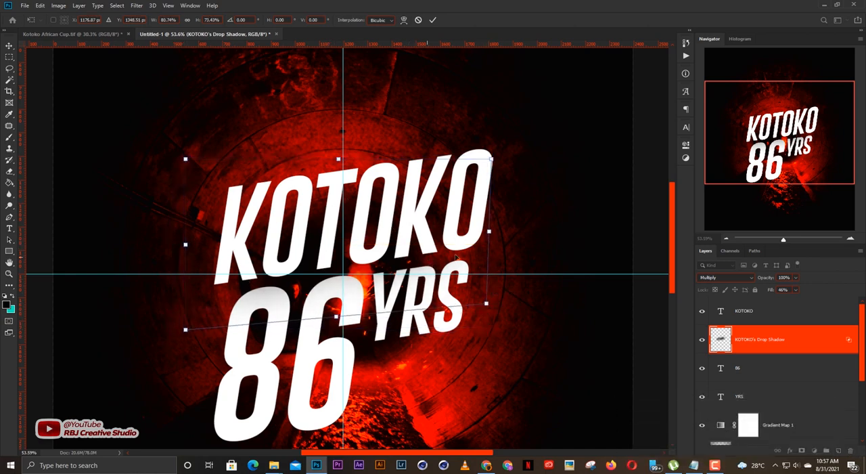
pyautogui.press('Return')
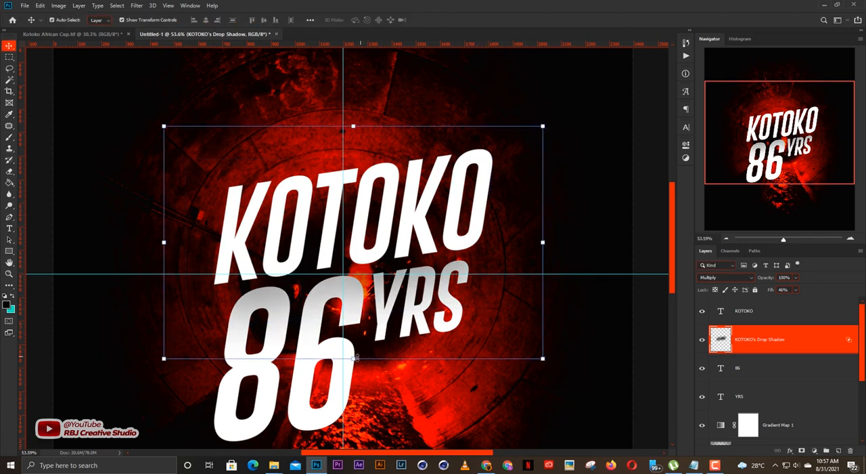
# Scale the KOTOKO shadow layer's height to 83.64% and shift it down over the tops of 86 and YRS.
pyautogui.moveTo(353, 357); pyautogui.dragTo(353, 321)
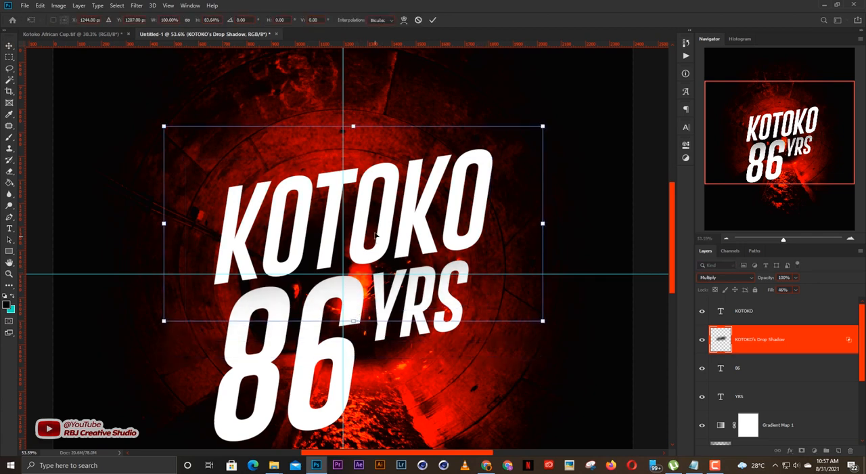
pyautogui.moveTo(375, 240); pyautogui.dragTo(377, 245)
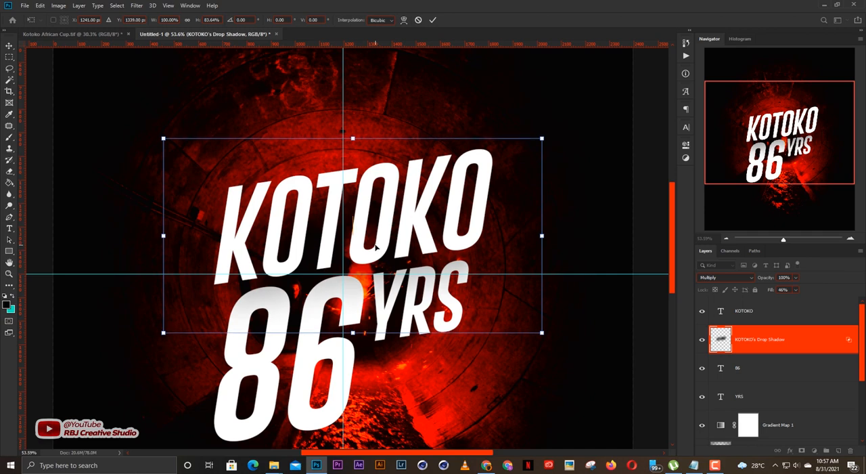
pyautogui.press('Return')
pyautogui.scroll(-4, 425, 266)
pyautogui.click(620, 204)
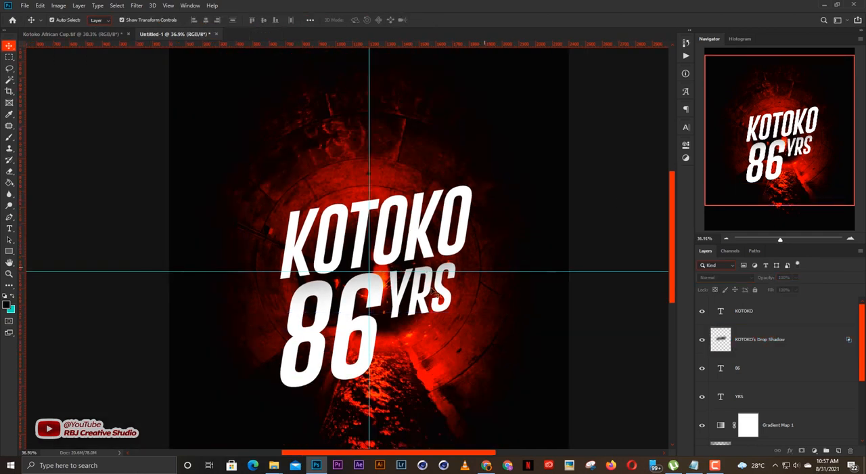
# Give 86 a Multiply drop shadow at 46% opacity, 113 px distance, 9% spread and 232 px size, and separate the shadow into its own layer.
pyautogui.click(355, 370)
pyautogui.scroll(-1, 374, 364)
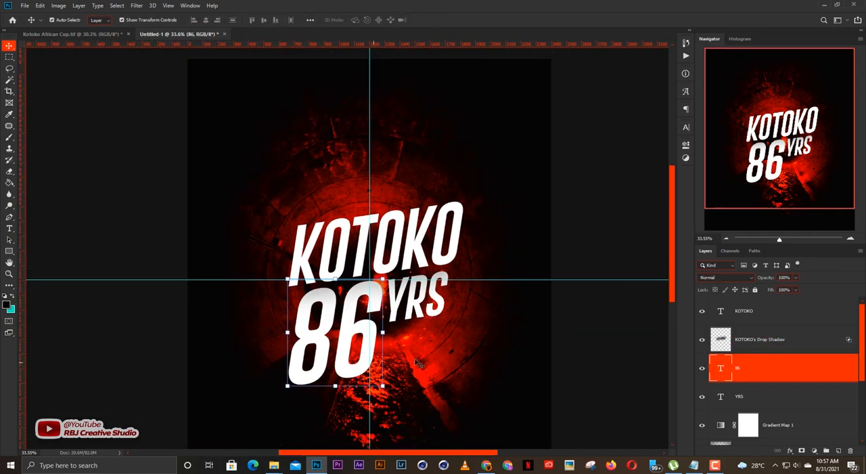
pyautogui.click(792, 453)
pyautogui.click(788, 447)
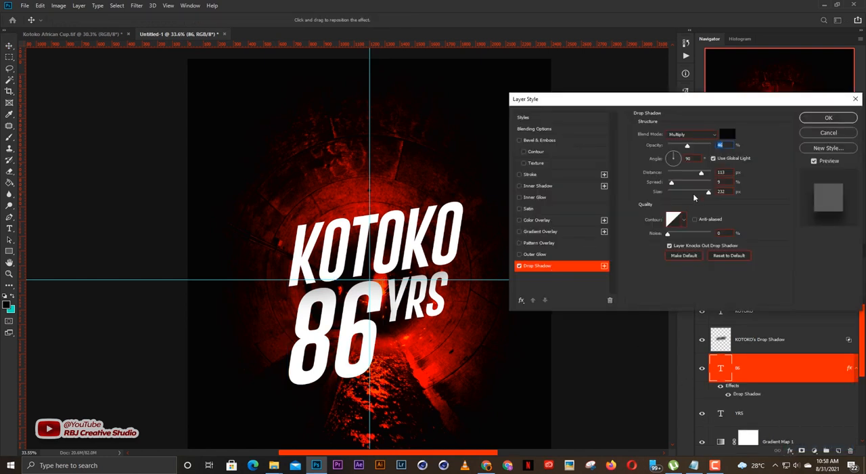
pyautogui.press('Return')
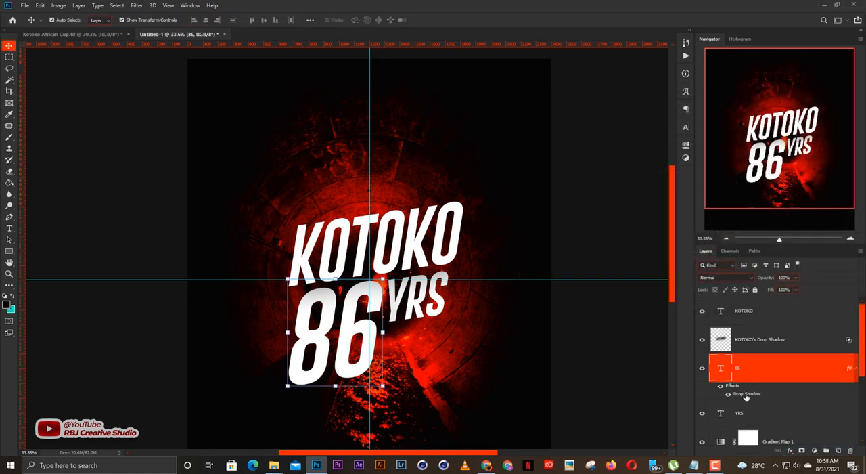
pyautogui.rightClick(751, 383)
pyautogui.click(775, 356)
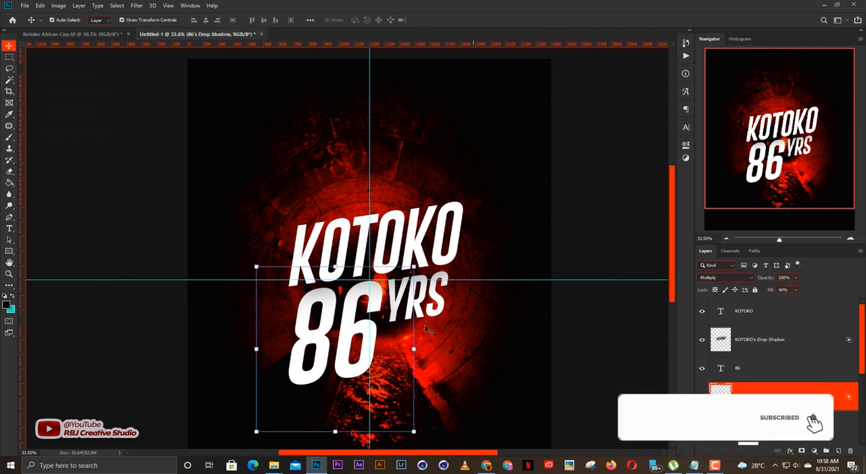
# Scale the 86 shadow layer to 80.17% and shift it to the right of 86 so it falls over YRS.
pyautogui.hotkey('ctrl', 't')
pyautogui.moveTo(365, 329); pyautogui.dragTo(382, 308)
pyautogui.scroll(3, 379, 322)
pyautogui.scroll(-2, 380, 304)
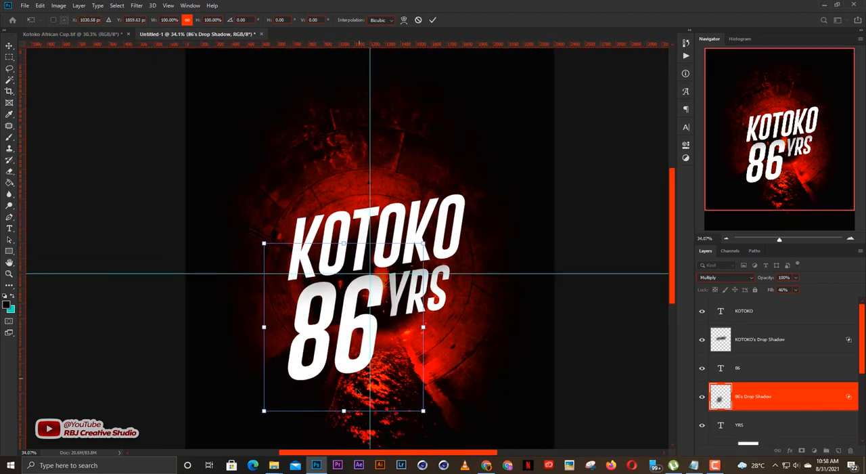
pyautogui.moveTo(344, 411); pyautogui.dragTo(348, 378)
pyautogui.moveTo(380, 309); pyautogui.dragTo(387, 313)
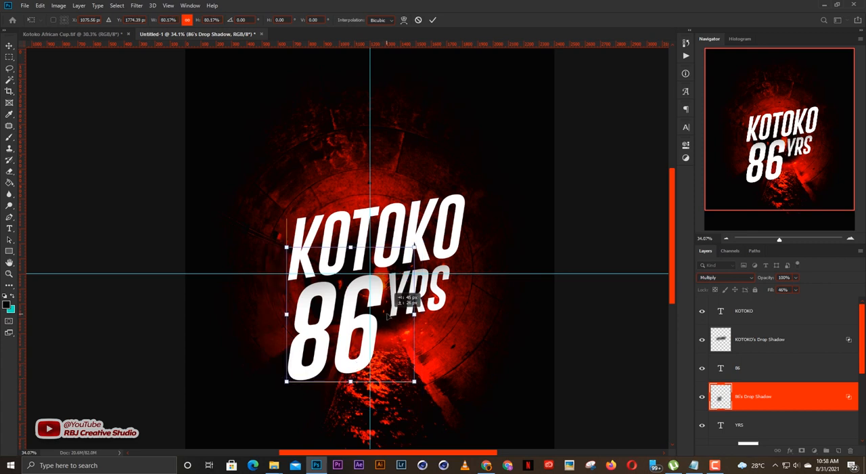
pyautogui.press('Return')
pyautogui.scroll(-2, 446, 274)
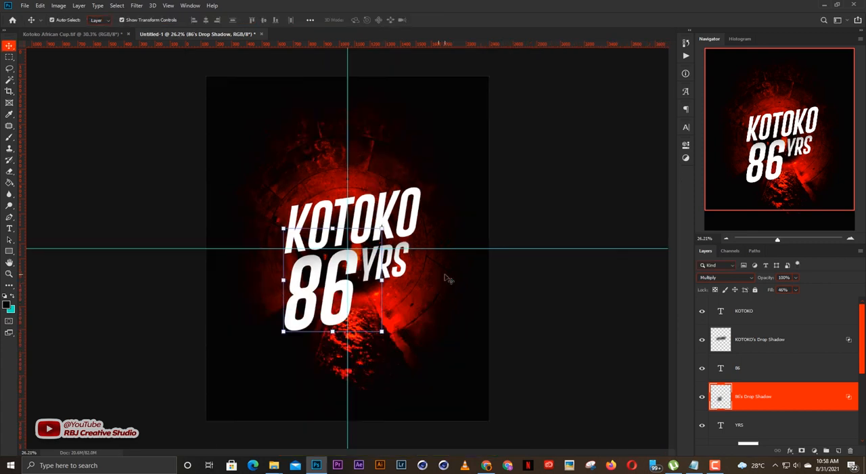
# Lock the 86 shadow layer and the KOTOKO shadow layer completely.
pyautogui.click(755, 289)
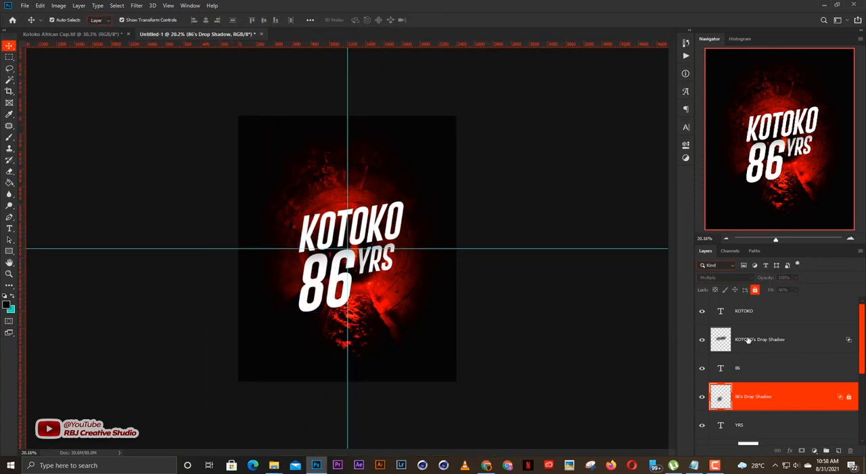
pyautogui.click(785, 339)
pyautogui.click(755, 290)
pyautogui.scroll(2, 384, 252)
pyautogui.click(596, 281)
pyautogui.scroll(-1, 298, 249)
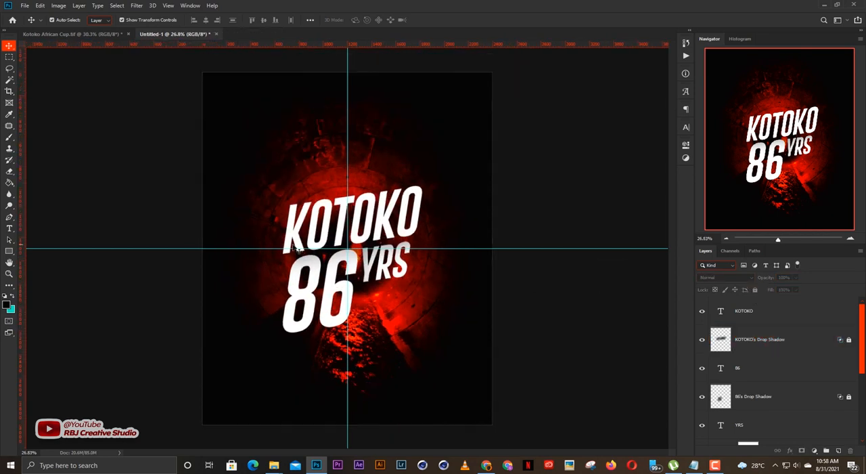
pyautogui.scroll(1, 364, 227)
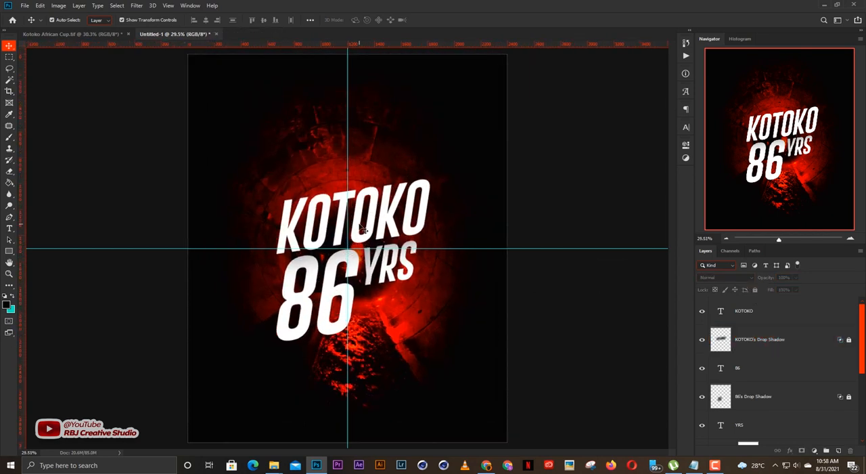
# Copy the small ASANTE KOTOKO SC crest lockup from Kotoko African Cup.tif into the poster, centred above the KOTOKO title.
pyautogui.click(81, 34)
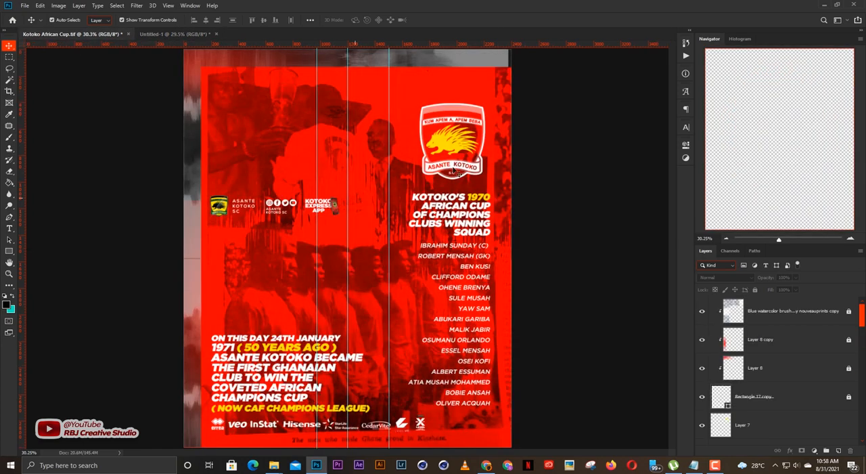
pyautogui.moveTo(220, 204); pyautogui.dragTo(210, 55)
pyautogui.click(205, 34)
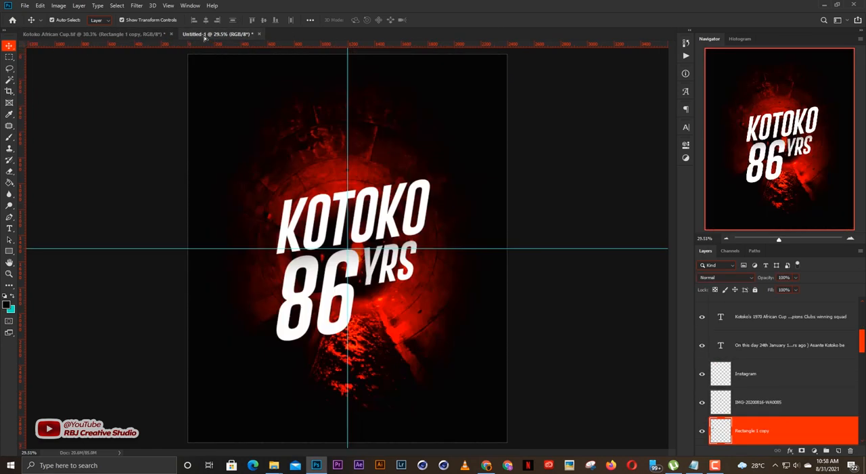
pyautogui.moveTo(351, 156); pyautogui.dragTo(374, 131)
pyautogui.press('Return')
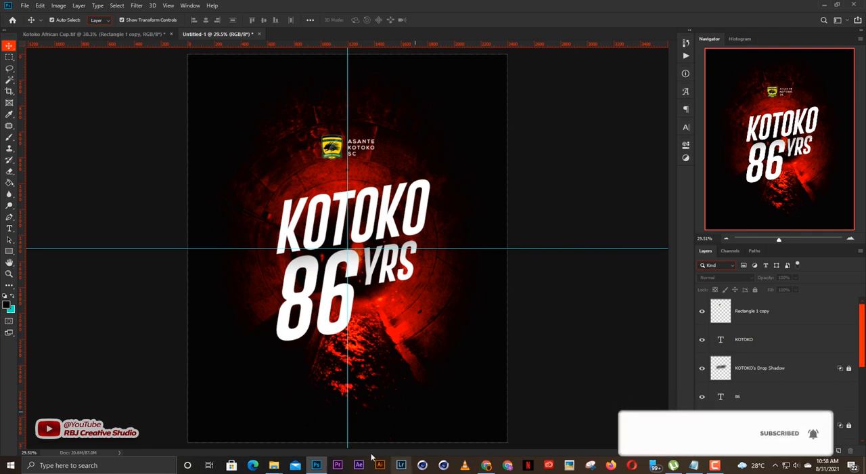
# Place the Kotoko 3D crest image from resource folder 8 into the poster, scaled to 28.60%.
pyautogui.moveTo(273, 465)
pyautogui.click(203, 423)
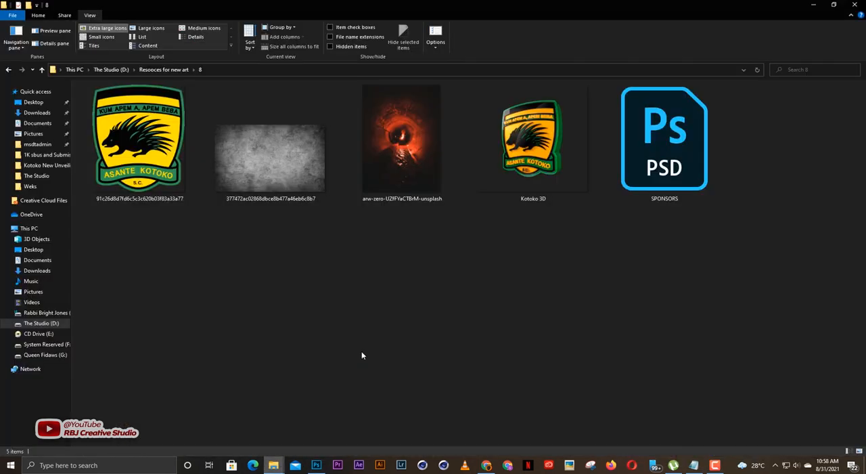
pyautogui.click(576, 200)
pyautogui.moveTo(383, 418); pyautogui.dragTo(387, 289)
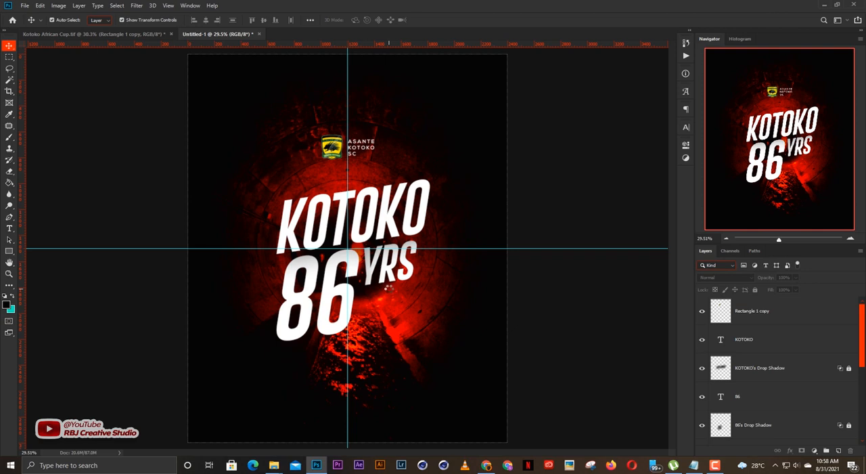
pyautogui.moveTo(388, 288); pyautogui.dragTo(423, 285)
pyautogui.moveTo(540, 265); pyautogui.dragTo(493, 265)
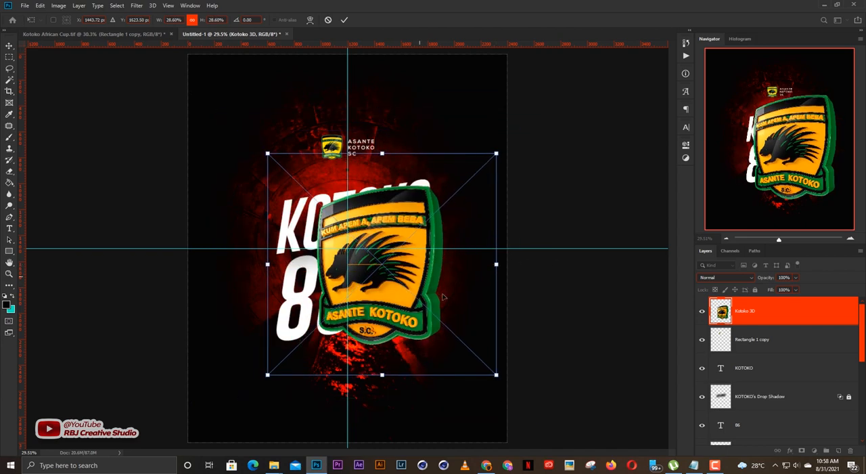
# Enlarge the 3D crest and position it in the poster's lower right corner, partly beyond the canvas edge.
pyautogui.moveTo(404, 184); pyautogui.dragTo(454, 260)
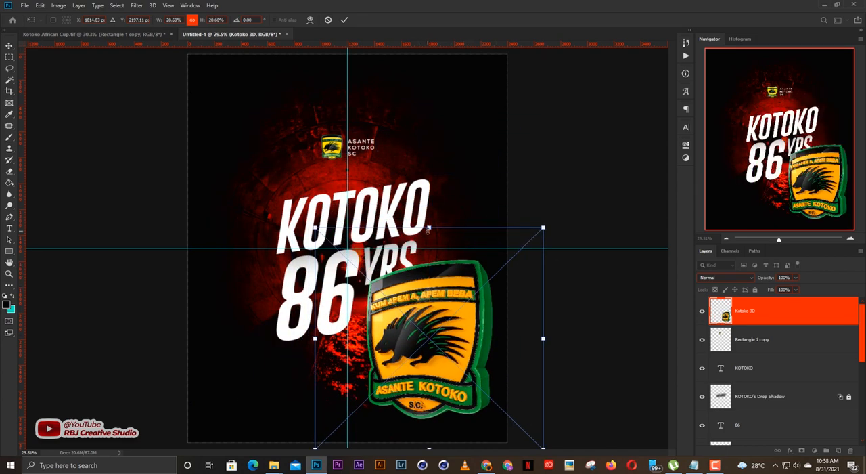
pyautogui.moveTo(429, 228); pyautogui.dragTo(434, 179)
pyautogui.moveTo(440, 277); pyautogui.dragTo(481, 294)
pyautogui.scroll(-2, 479, 306)
pyautogui.moveTo(480, 306); pyautogui.dragTo(449, 294)
pyautogui.press('Return')
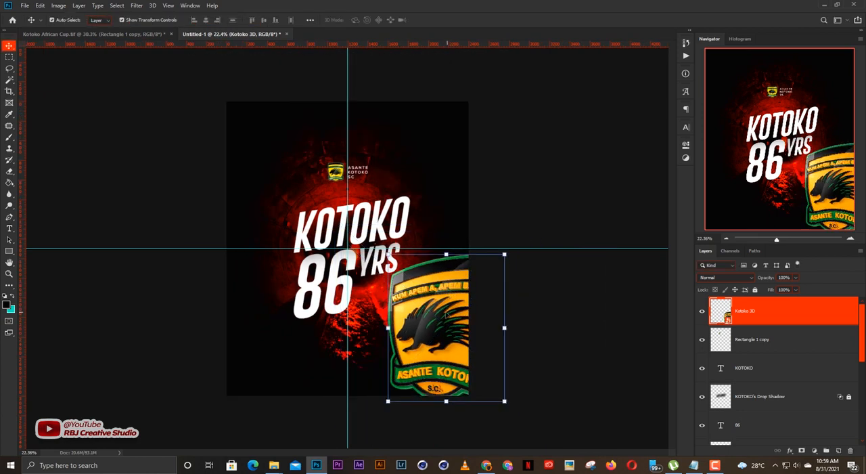
pyautogui.click(569, 299)
pyautogui.scroll(2, 425, 333)
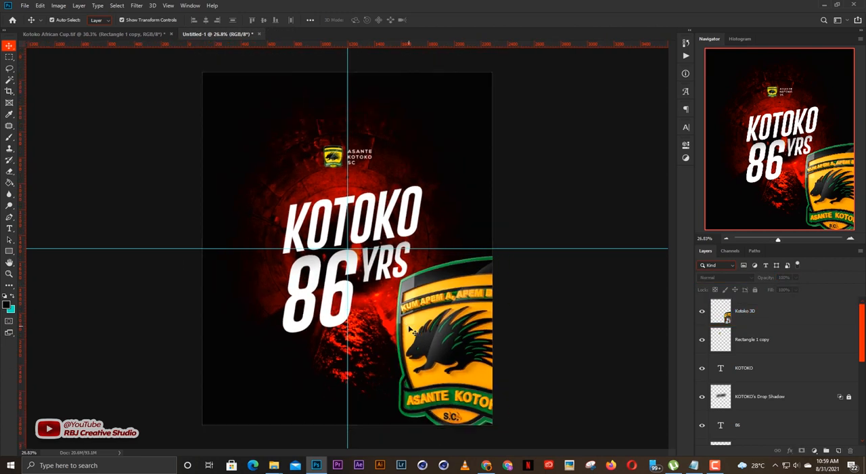
pyautogui.scroll(-1, 425, 333)
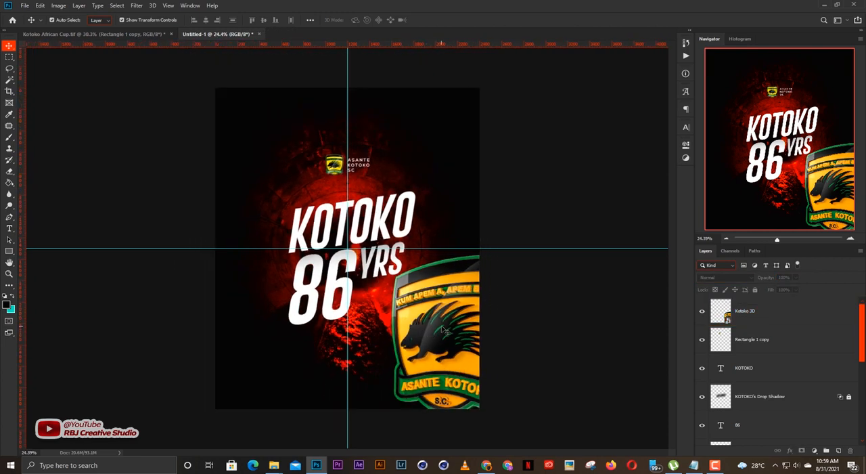
# Scale the 3D crest to 73.13% and move it so its left half fills the poster's right side.
pyautogui.click(444, 331)
pyautogui.moveTo(455, 255); pyautogui.dragTo(469, 15)
pyautogui.scroll(-5, 423, 211)
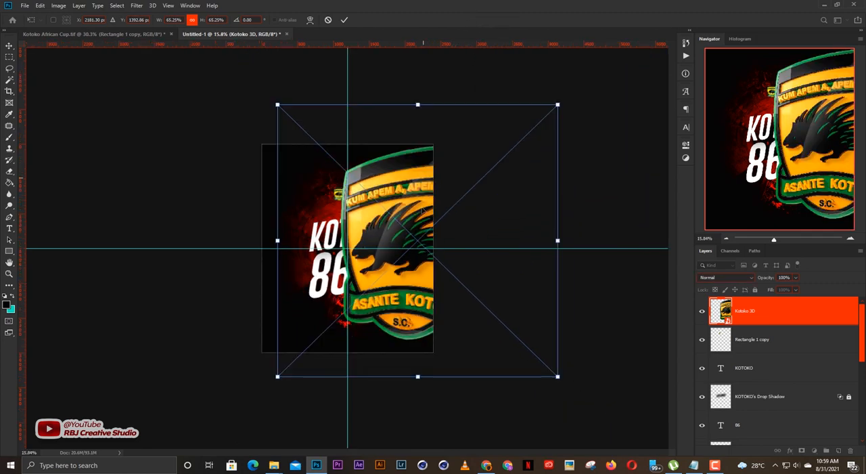
pyautogui.moveTo(417, 378); pyautogui.dragTo(419, 397)
pyautogui.moveTo(414, 277); pyautogui.dragTo(458, 273)
pyautogui.moveTo(461, 101); pyautogui.dragTo(461, 90)
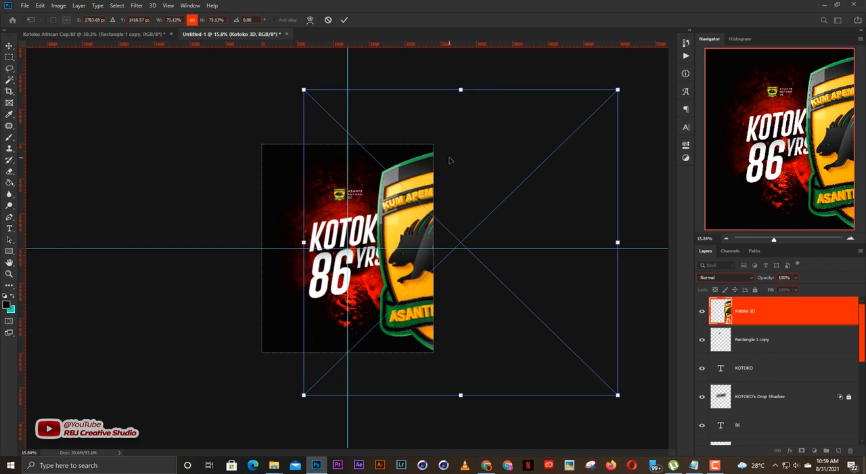
pyautogui.moveTo(437, 167); pyautogui.dragTo(442, 169)
pyautogui.press('Return')
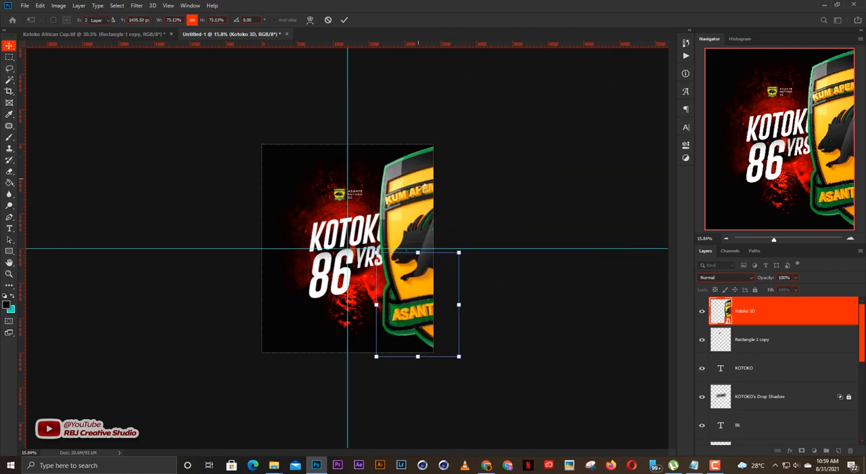
# Move the Kotoko 3D layer down the stack, below YRS and directly above Gradient Map 1.
pyautogui.hotkey('ctrl', '[')
pyautogui.hotkey('ctrl', '[')
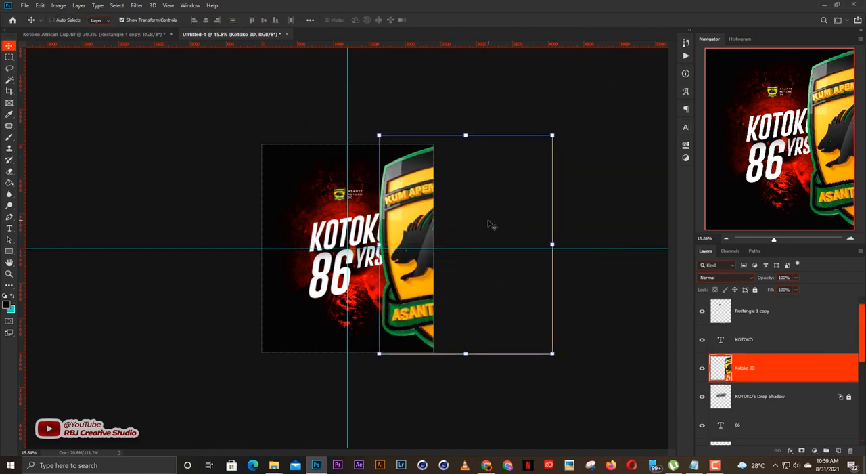
pyautogui.hotkey('ctrl', '[')
pyautogui.hotkey('ctrl', '[')
pyautogui.scroll(-2, 781, 365)
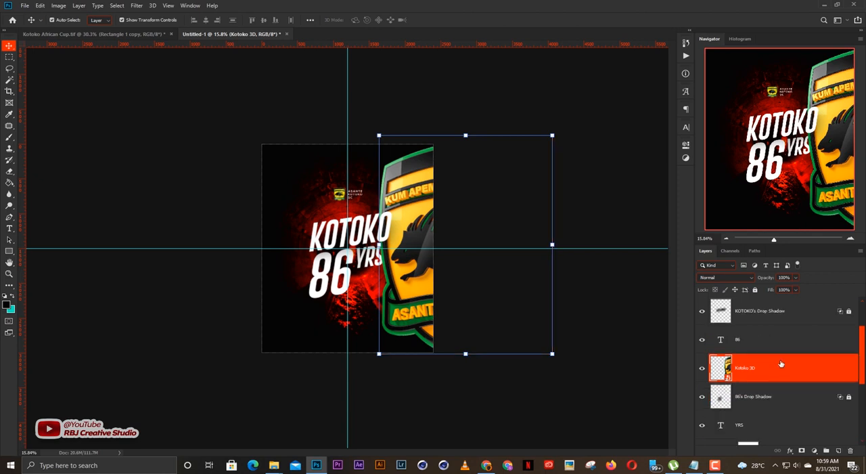
pyautogui.hotkey('ctrl', '[')
pyautogui.hotkey('ctrl', '[')
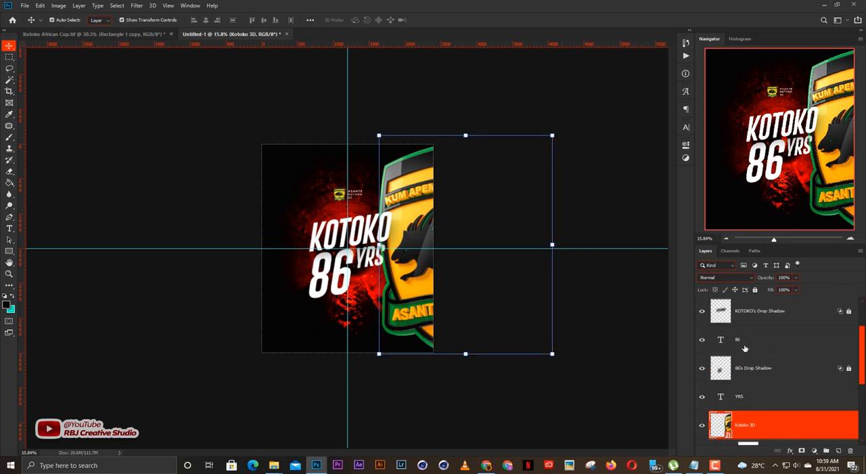
pyautogui.scroll(2, 448, 267)
pyautogui.scroll(-1, 791, 393)
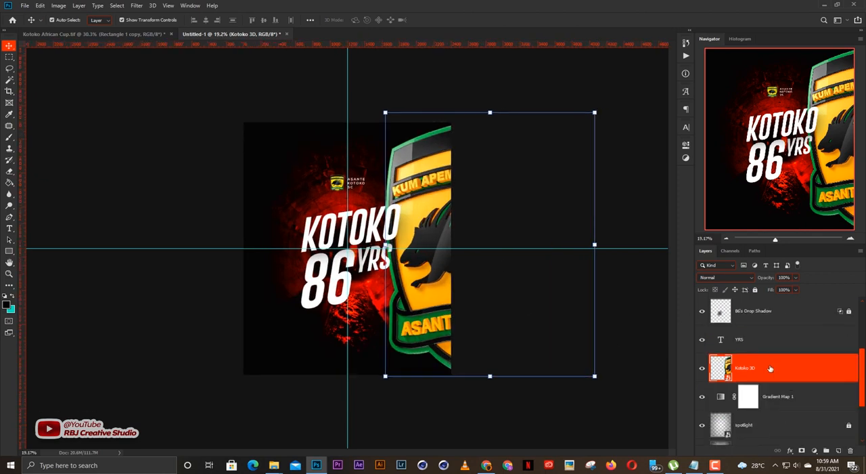
# Try the Normal and Darken blend modes on the Kotoko 3D layer.
pyautogui.click(721, 276)
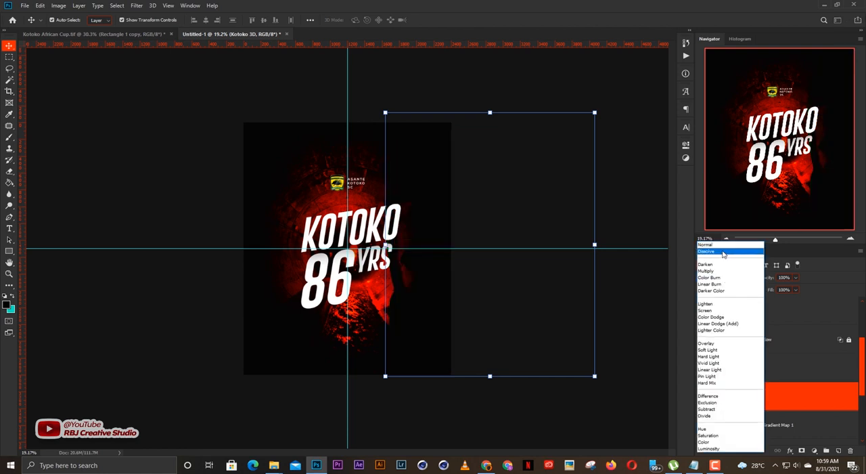
pyautogui.click(713, 250)
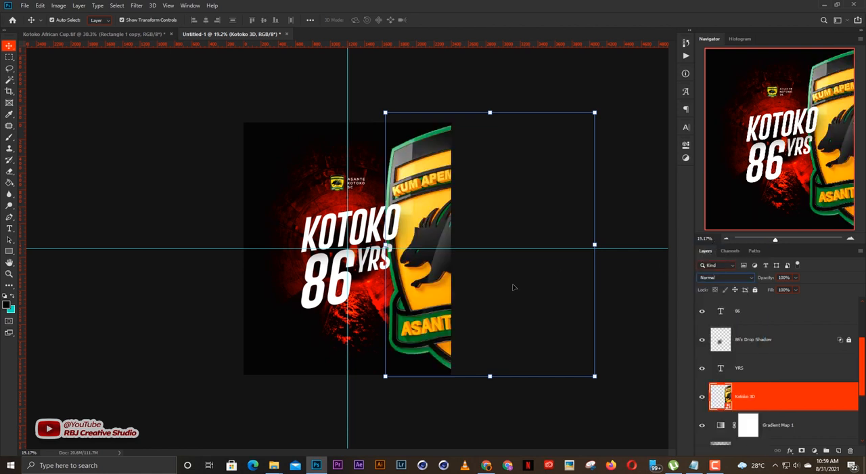
pyautogui.click(512, 414)
pyautogui.scroll(2, 473, 342)
pyautogui.click(763, 397)
pyautogui.click(717, 278)
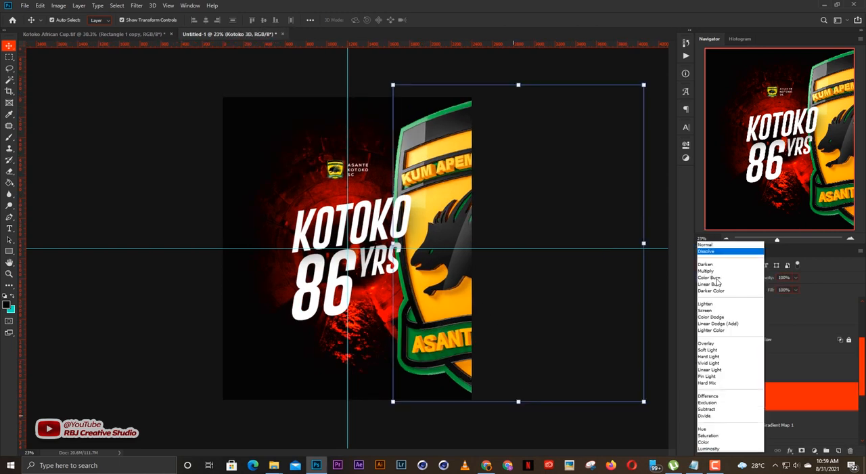
pyautogui.click(706, 264)
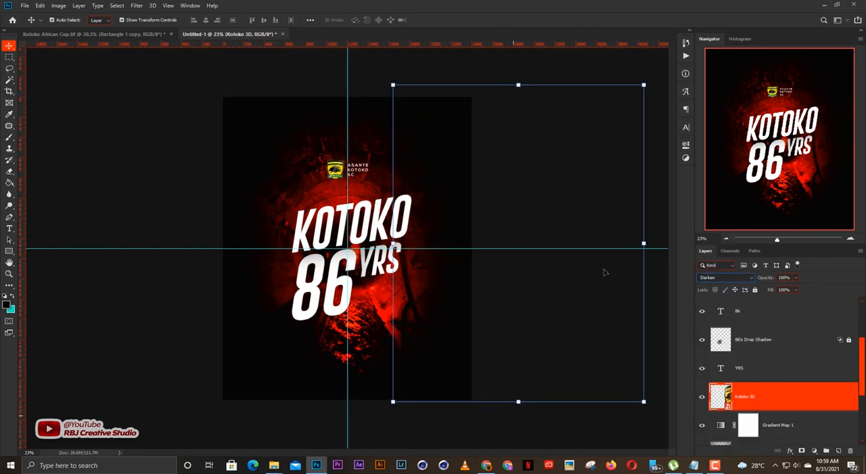
# Try further blend modes on the Kotoko 3D layer, including Color Dodge, Soft Light, Vivid Light, Pin Light and Divide.
pyautogui.press('Down')
pyautogui.press('Down')
pyautogui.press('Down')
pyautogui.press('Down')
pyautogui.press('Down')
pyautogui.press('Down')
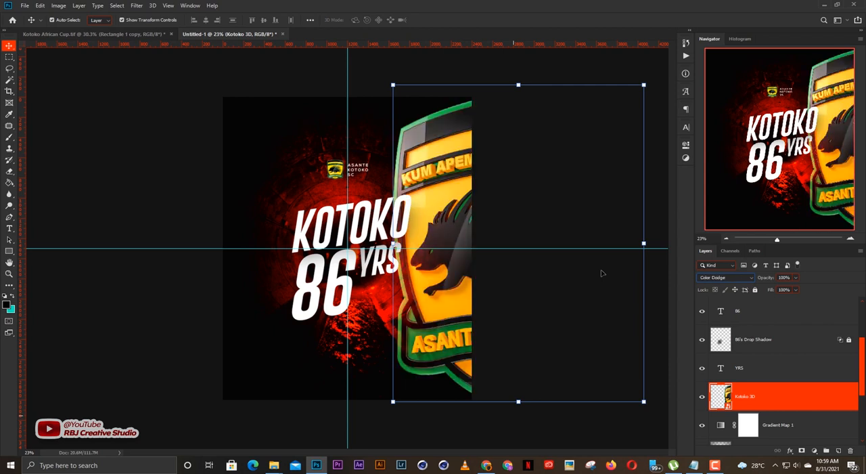
pyautogui.press('Up')
pyautogui.press('Up')
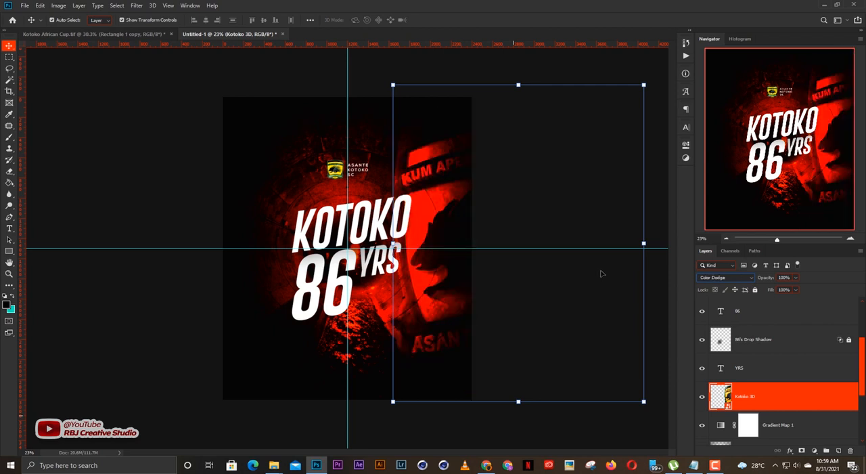
pyautogui.press('Down')
pyautogui.press('Down')
pyautogui.press('Down')
pyautogui.press('Down')
pyautogui.press('Down')
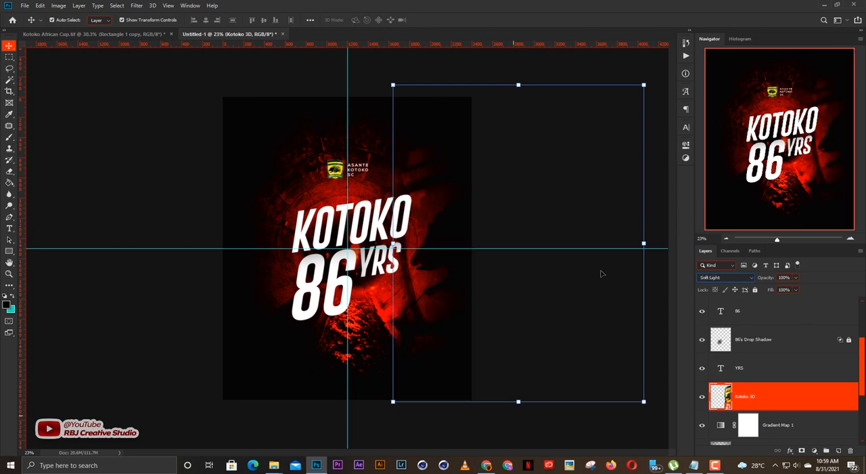
pyautogui.press('Down')
pyautogui.press('Up')
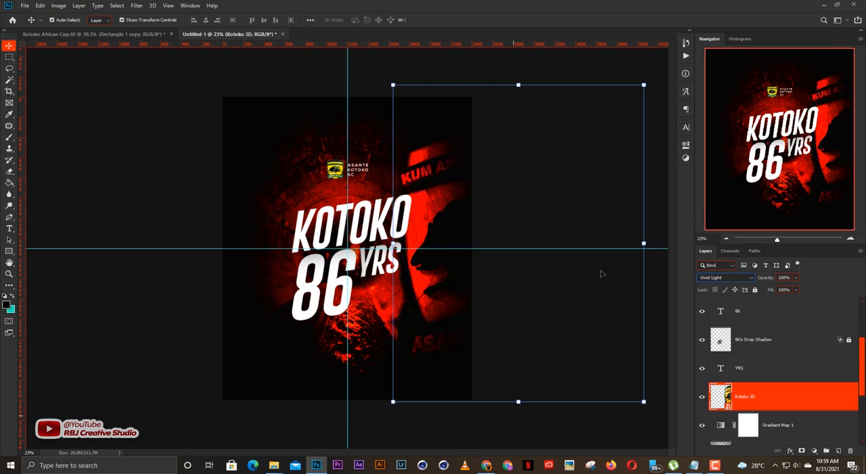
pyautogui.press('Down')
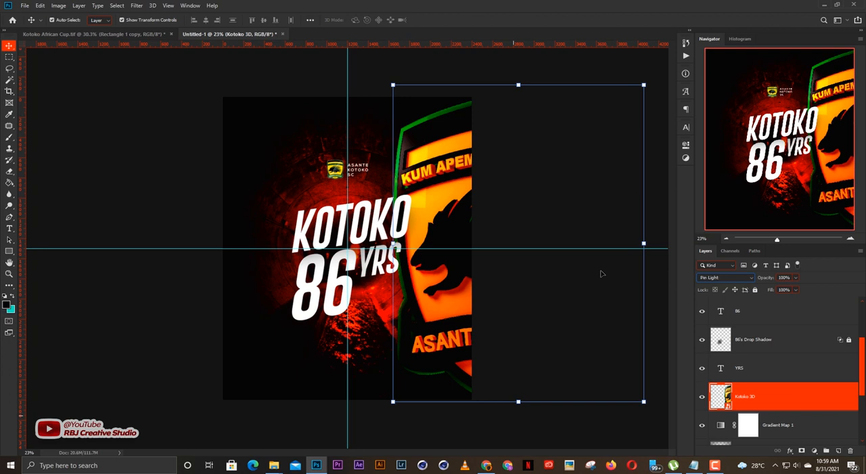
pyautogui.press('Down')
pyautogui.press('Down')
pyautogui.press('Down')
pyautogui.press('Down')
pyautogui.press('Down')
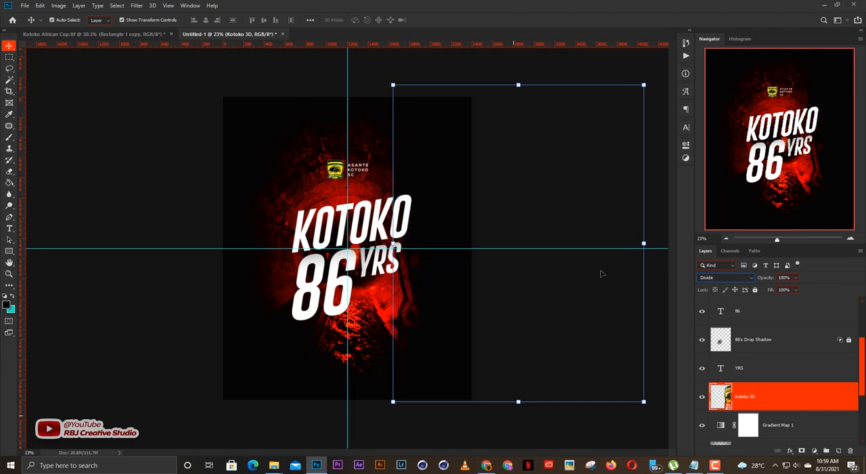
pyautogui.press('Down')
pyautogui.press('Up')
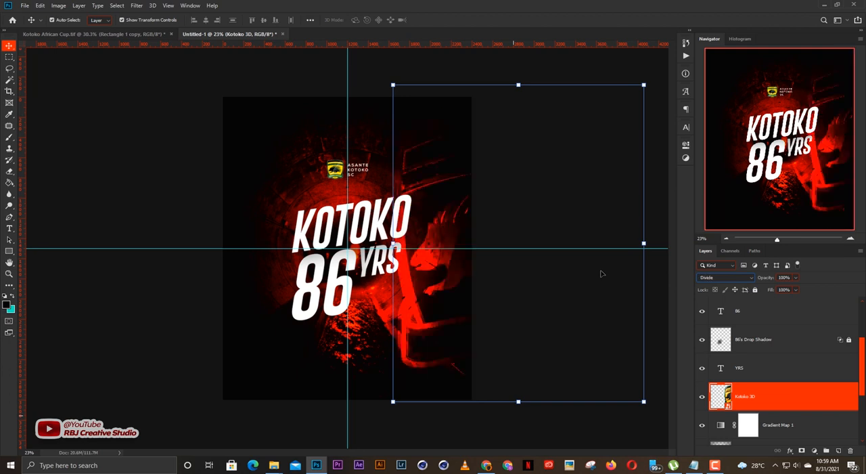
# Set the Kotoko 3D layer's blend mode to Luminosity.
pyautogui.press('Up')
pyautogui.hotkey('shift', '+')
pyautogui.hotkey('shift', '+')
pyautogui.hotkey('shift', '+')
pyautogui.hotkey('shift', '+')
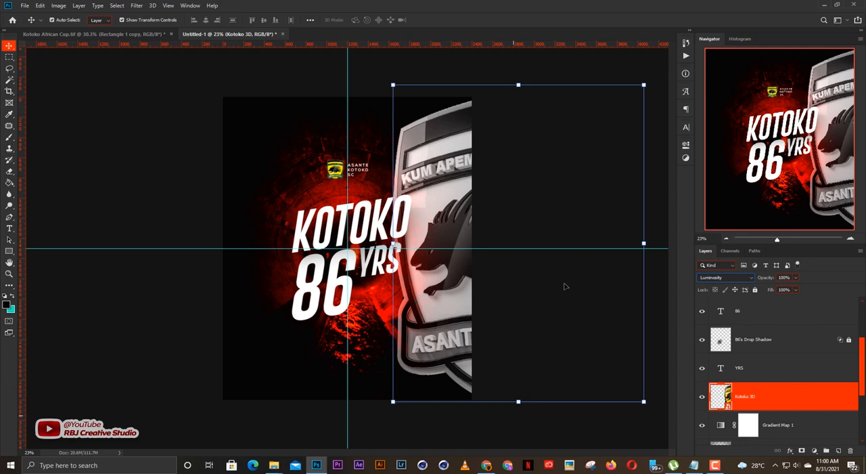
# Set the Kotoko 3D layer's blend mode to Divide and shift the crest slightly left on the poster.
pyautogui.moveTo(565, 286); pyautogui.dragTo(398, 299)
pyautogui.hotkey('ctrl', 'z')
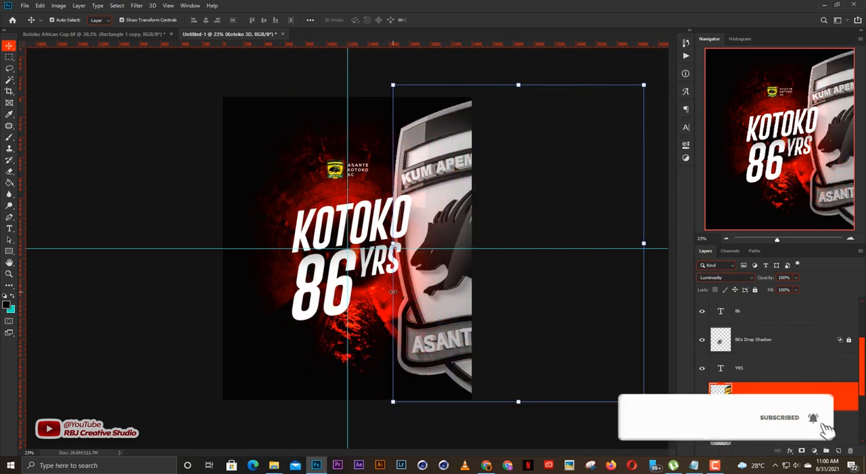
pyautogui.click(726, 276)
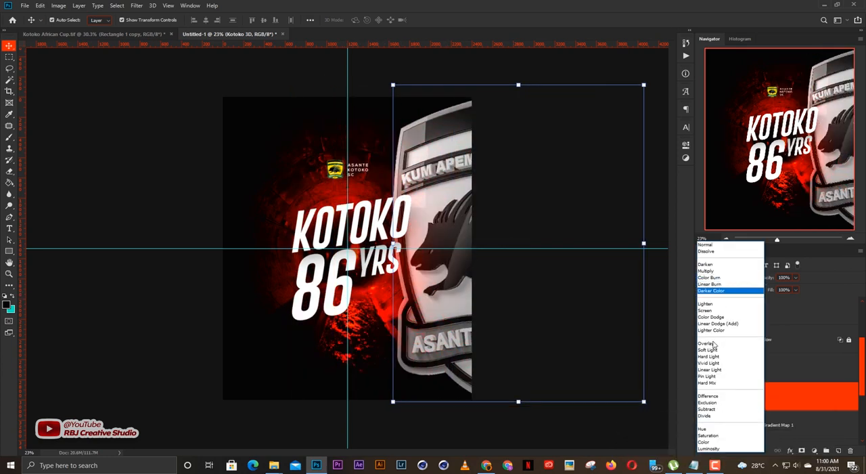
pyautogui.click(707, 415)
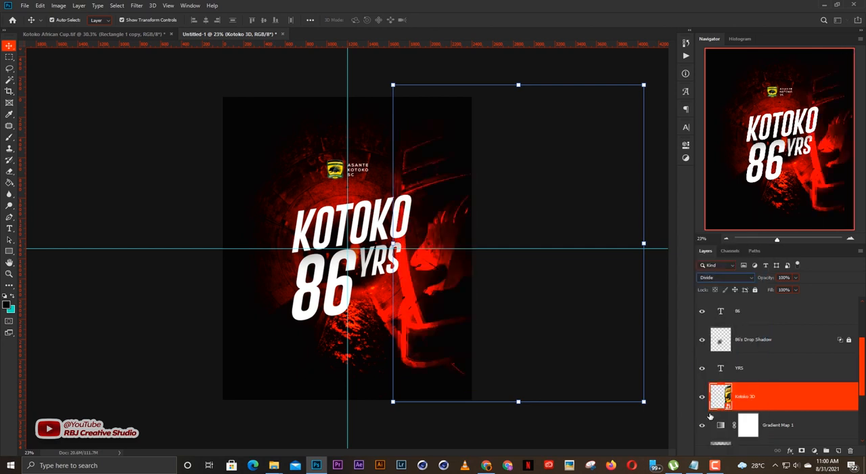
pyautogui.moveTo(466, 327); pyautogui.dragTo(434, 321)
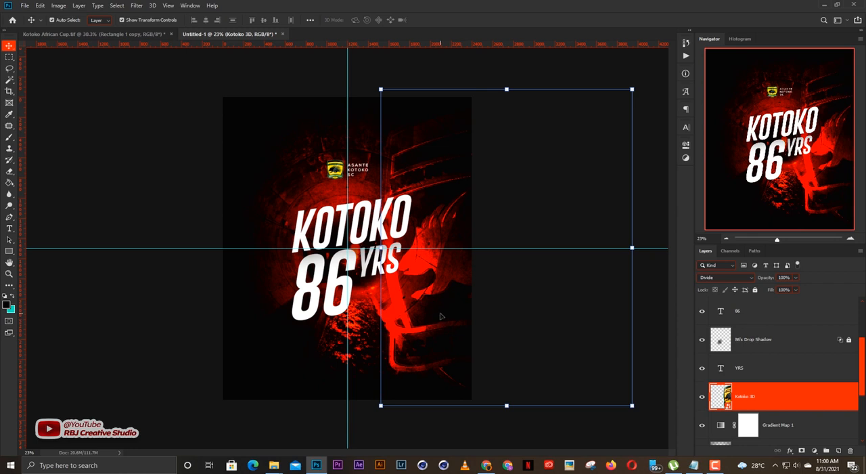
pyautogui.moveTo(440, 278); pyautogui.dragTo(448, 273)
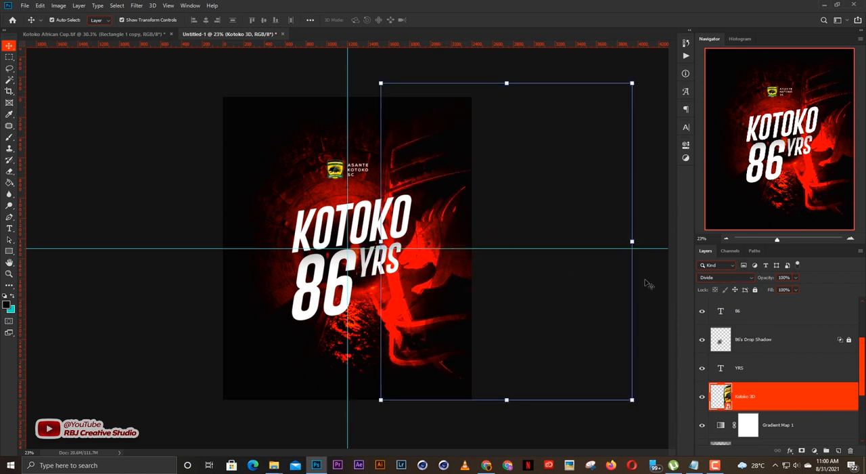
pyautogui.click(240, 423)
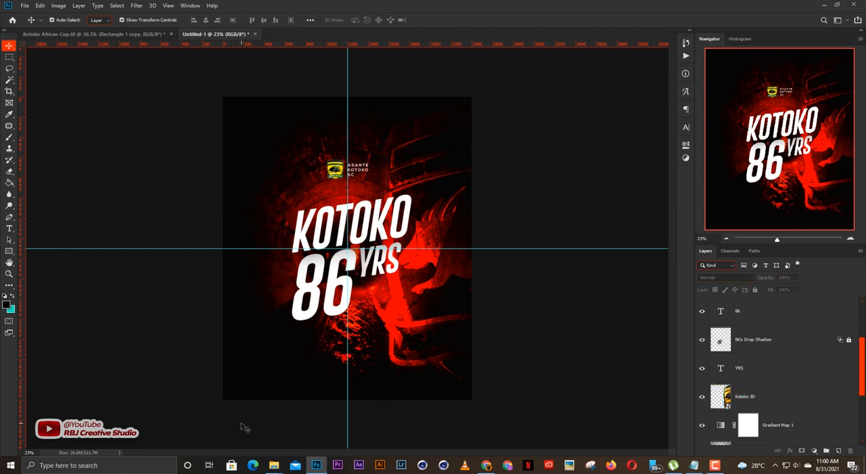
# Try Luminosity again on the Kotoko 3D layer, and return its blend mode to Divide.
pyautogui.scroll(2, 423, 309)
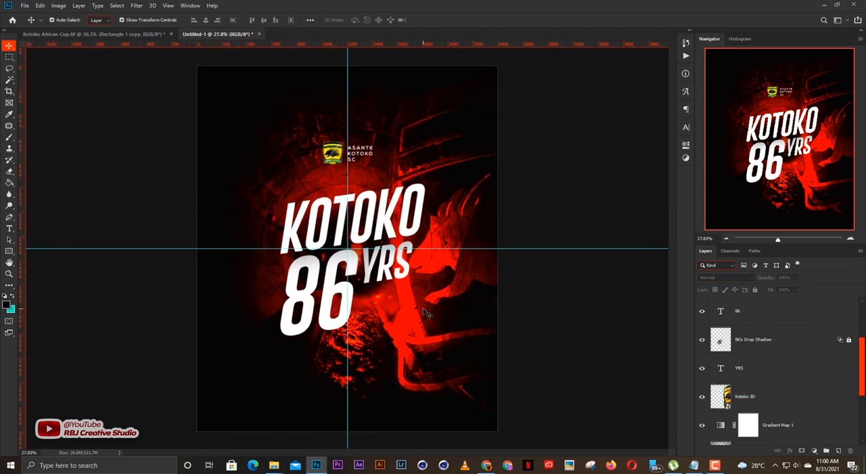
pyautogui.scroll(-1, 424, 309)
pyautogui.click(438, 283)
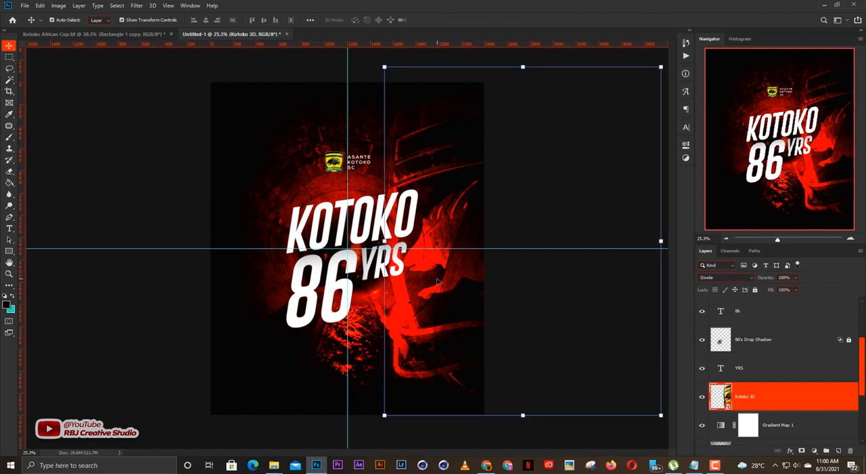
pyautogui.click(726, 277)
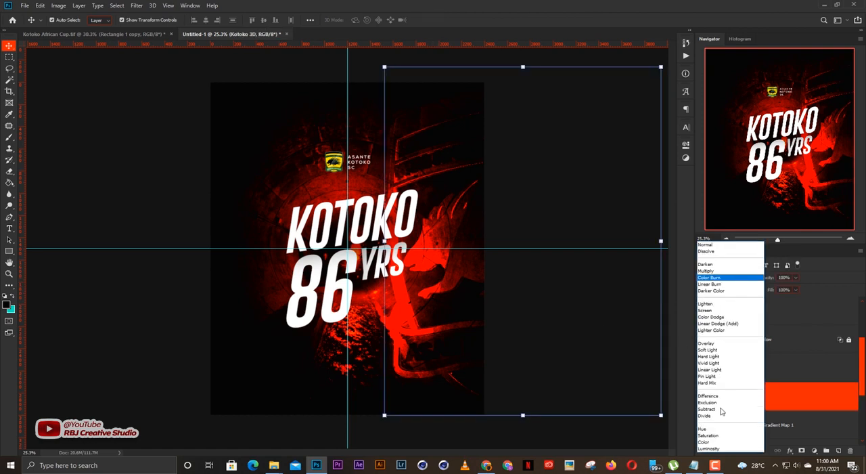
pyautogui.click(720, 443)
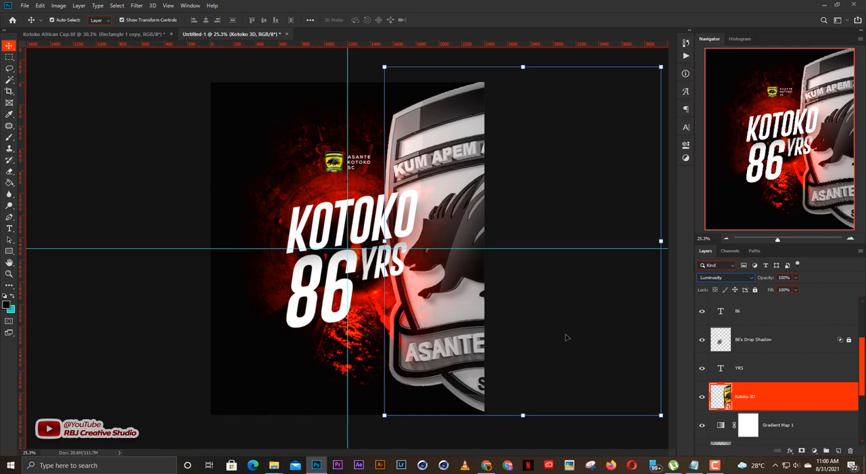
pyautogui.click(567, 337)
pyautogui.click(480, 349)
pyautogui.click(743, 278)
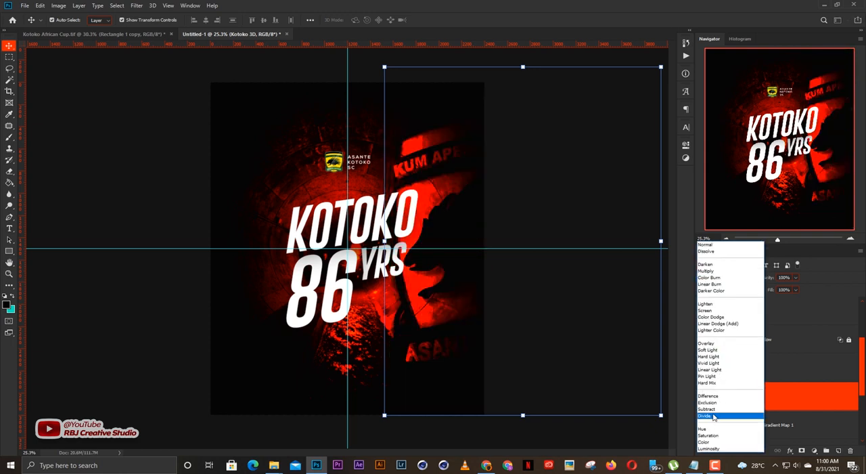
pyautogui.click(711, 417)
# Lock the Kotoko 3D layer.
pyautogui.click(557, 326)
pyautogui.click(765, 399)
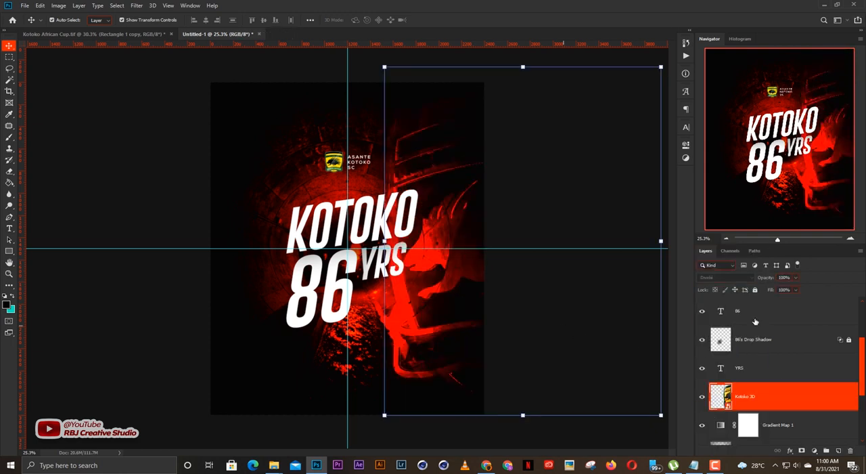
pyautogui.click(755, 289)
pyautogui.click(551, 294)
# Duplicate the YRS text and place the copy just after the last O of KOTOKO.
pyautogui.scroll(1, 551, 293)
pyautogui.scroll(-1, 551, 293)
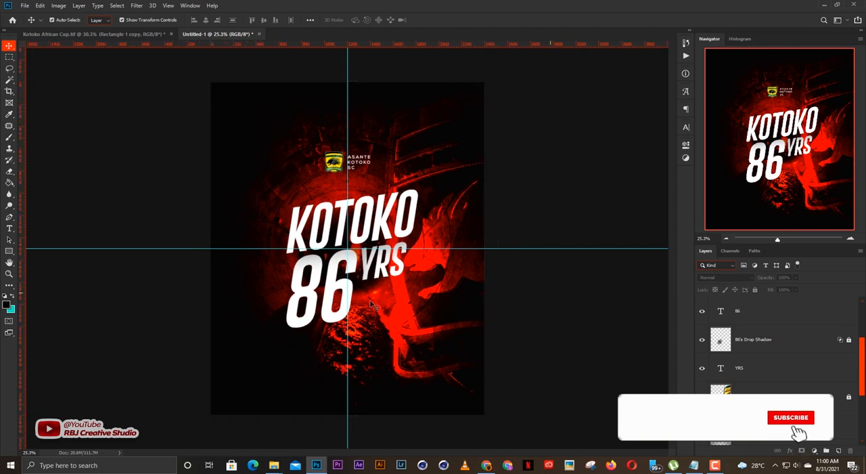
pyautogui.scroll(3, 364, 294)
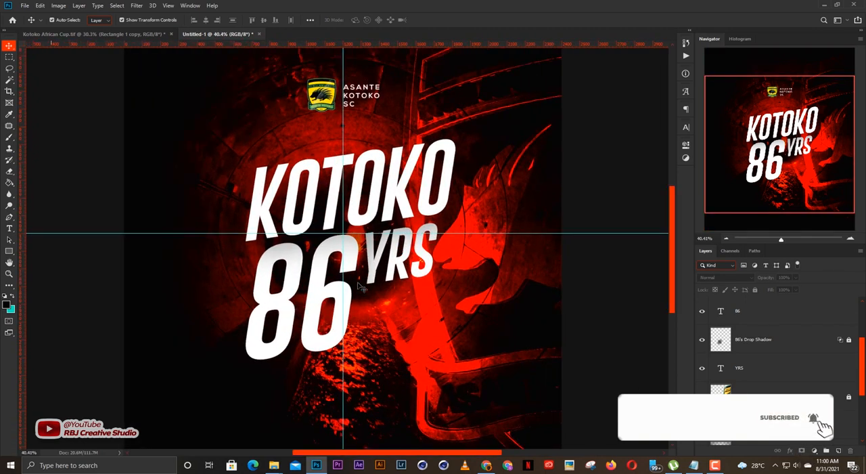
pyautogui.scroll(2, 363, 290)
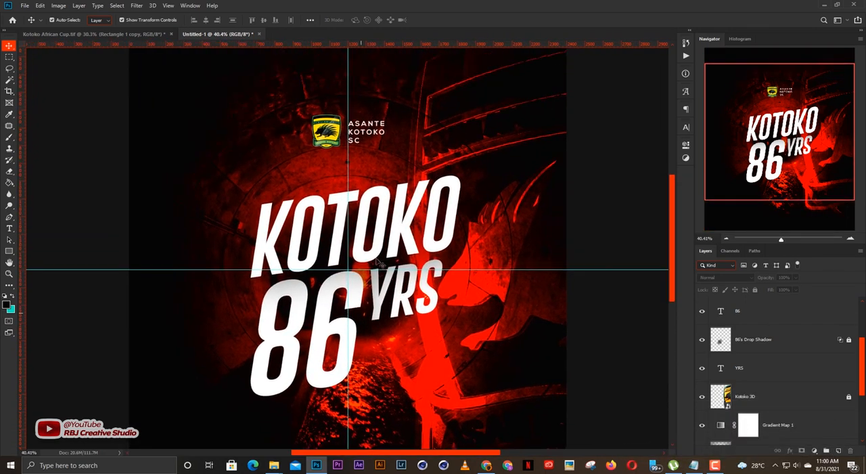
pyautogui.click(411, 246)
pyautogui.click(423, 307)
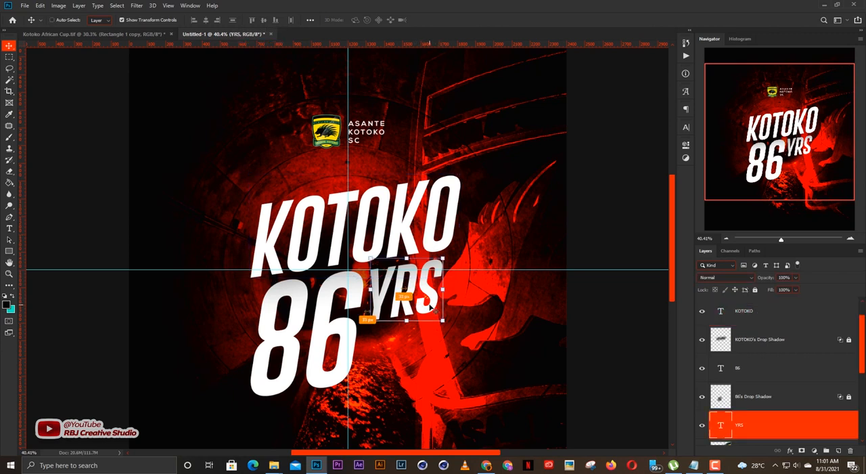
pyautogui.hotkey('ctrl', 'j')
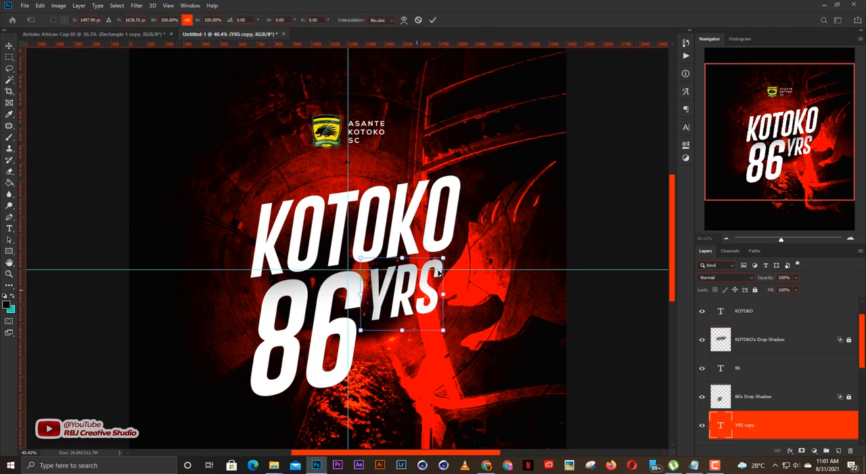
pyautogui.moveTo(423, 285); pyautogui.dragTo(504, 223)
# Change the copied text to IS and scale it down beside the lower part of KOTOKO's last letter.
pyautogui.doubleClick(504, 224)
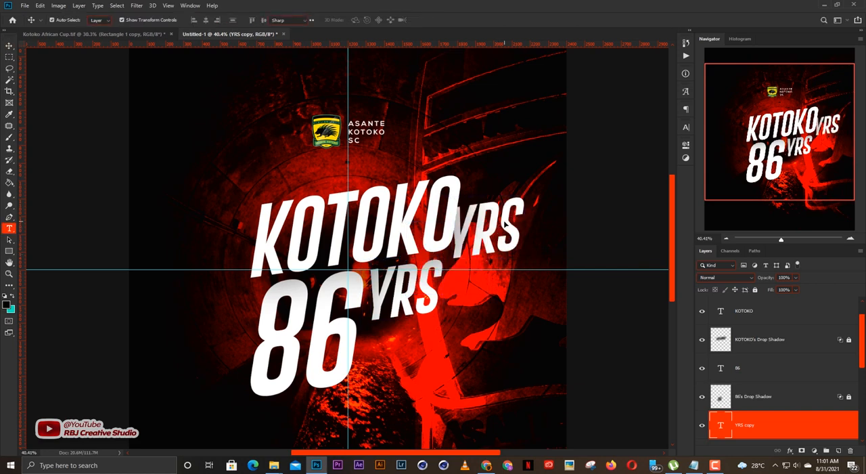
pyautogui.write('IS')
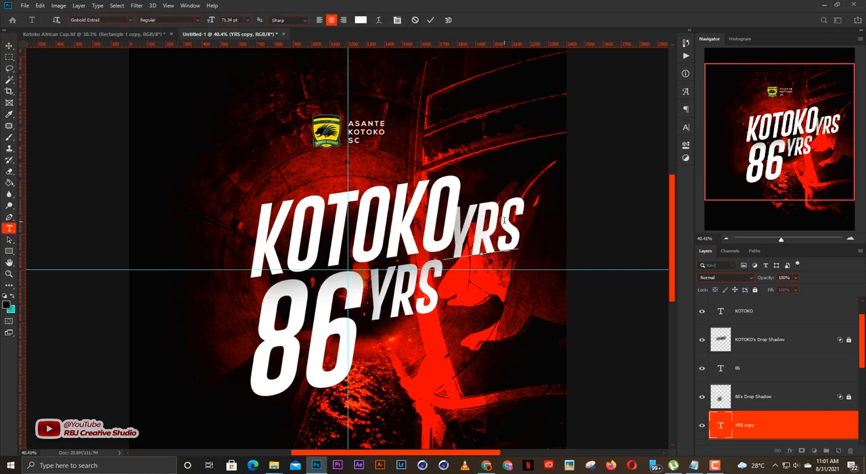
pyautogui.hotkey('ctrl', 'Return')
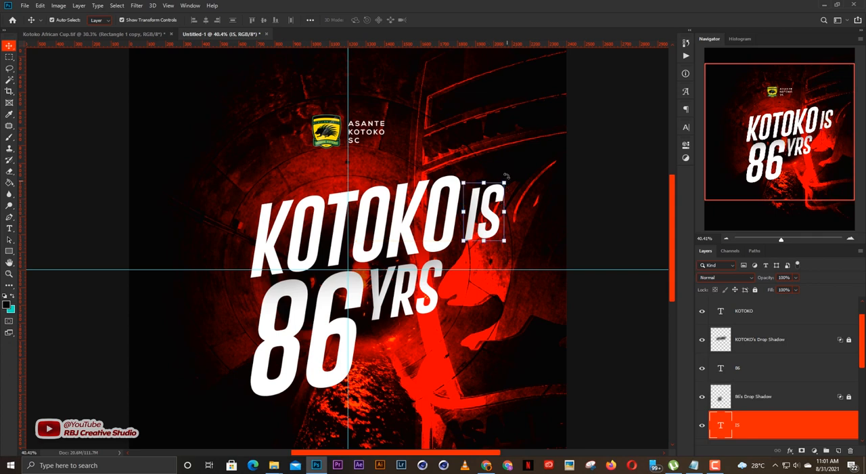
pyautogui.hotkey('ctrl', 't')
pyautogui.moveTo(504, 183); pyautogui.dragTo(481, 220)
pyautogui.press('Return')
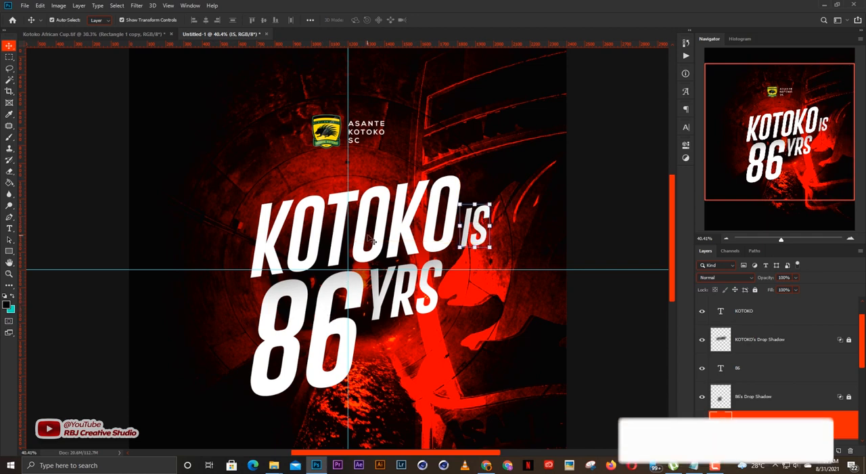
# Shift the KOTOKO and IS texts together slightly left and down, closer to the 86 YRS line.
pyautogui.scroll(-5, 559, 218)
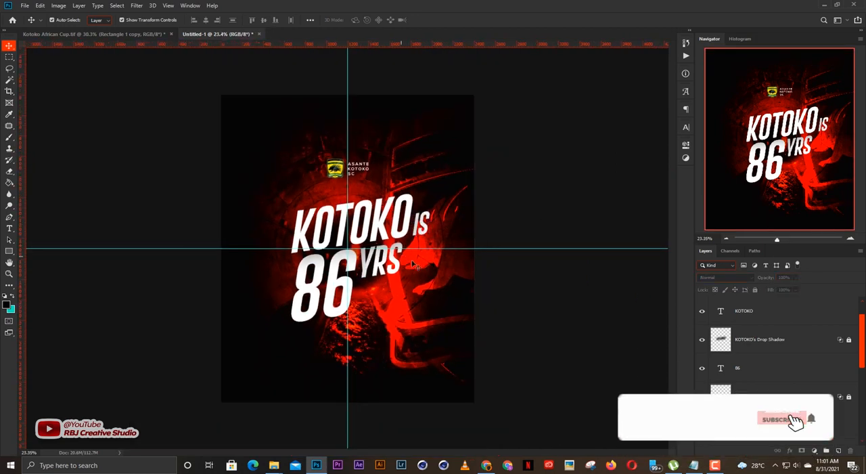
pyautogui.scroll(1, 379, 284)
pyautogui.click(402, 238)
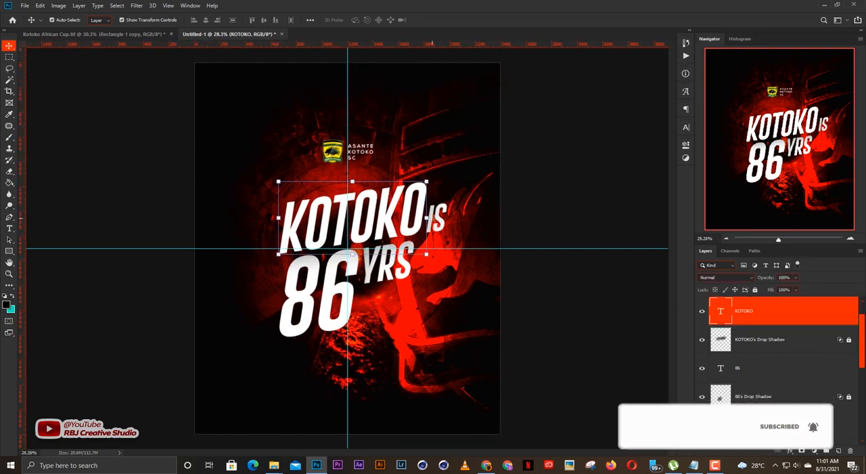
pyautogui.keyDown('shift'); pyautogui.click(441, 223); pyautogui.keyUp('shift')
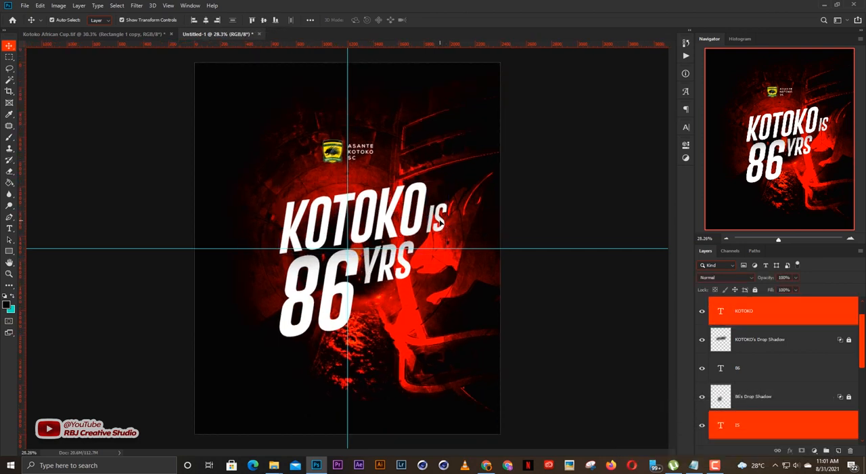
pyautogui.moveTo(439, 224); pyautogui.dragTo(427, 223)
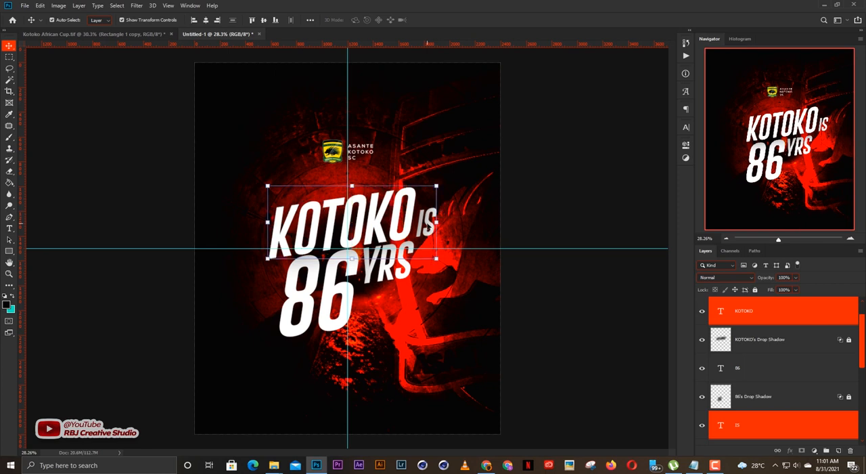
pyautogui.click(522, 214)
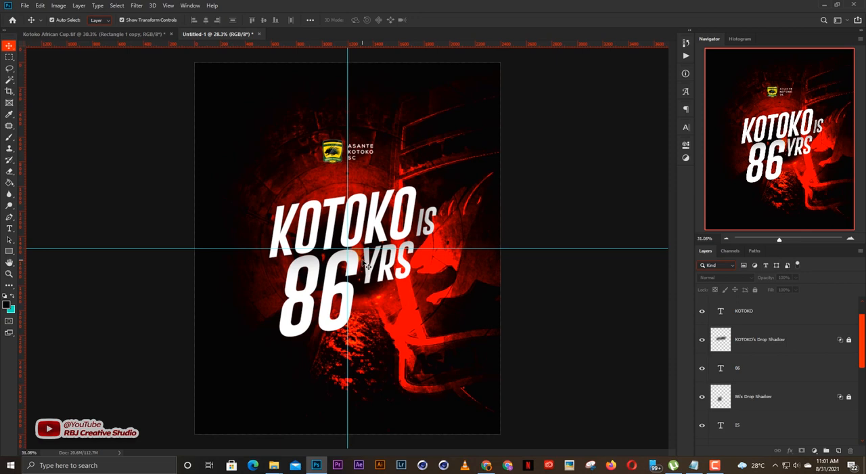
pyautogui.scroll(1, 364, 262)
pyautogui.scroll(-1, 366, 228)
# Switch to Chrome, look through the posts on the studio's Instagram profile, and return to Photoshop.
pyautogui.click(486, 464)
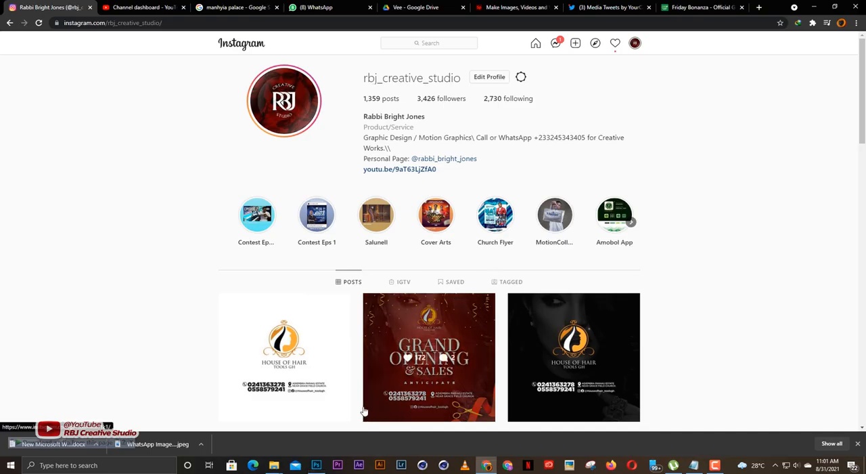
pyautogui.scroll(-5, 686, 260)
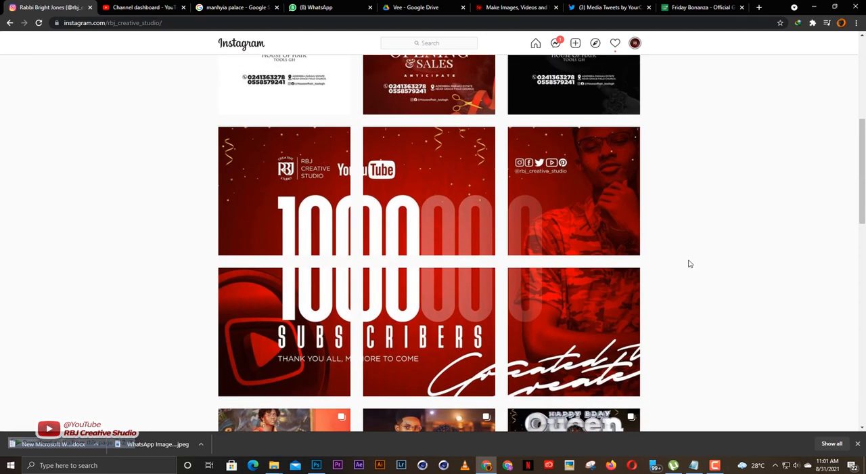
pyautogui.scroll(5, 689, 263)
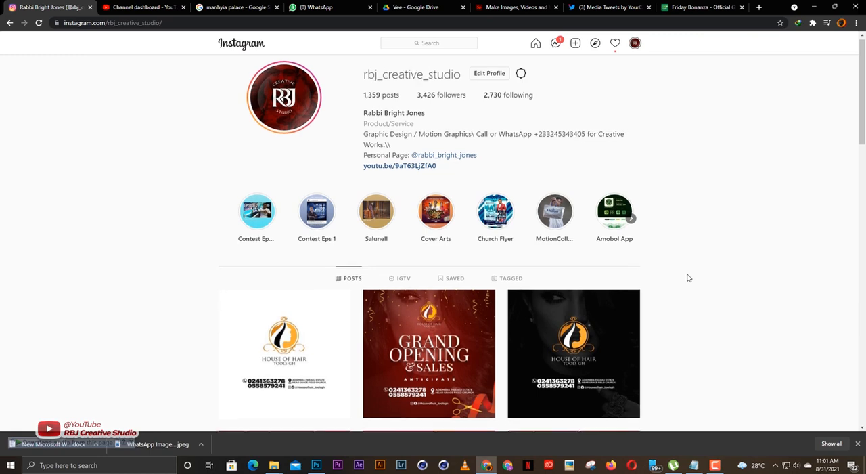
pyautogui.scroll(-10, 688, 278)
pyautogui.scroll(-2, 688, 278)
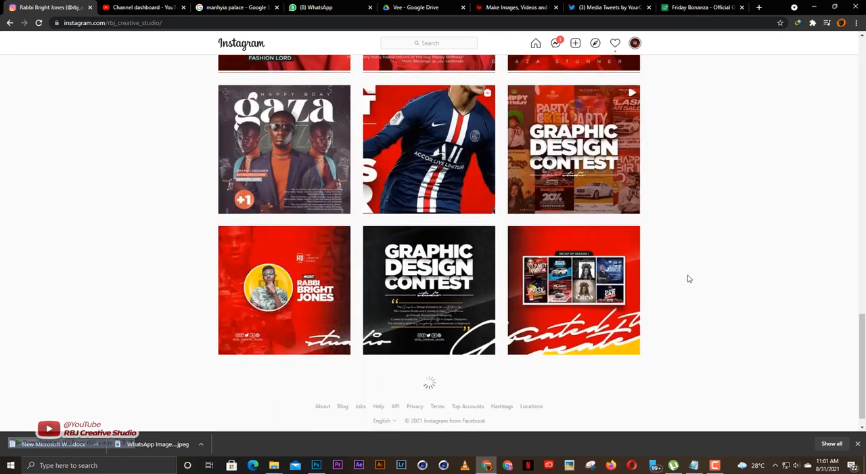
pyautogui.scroll(3, 688, 278)
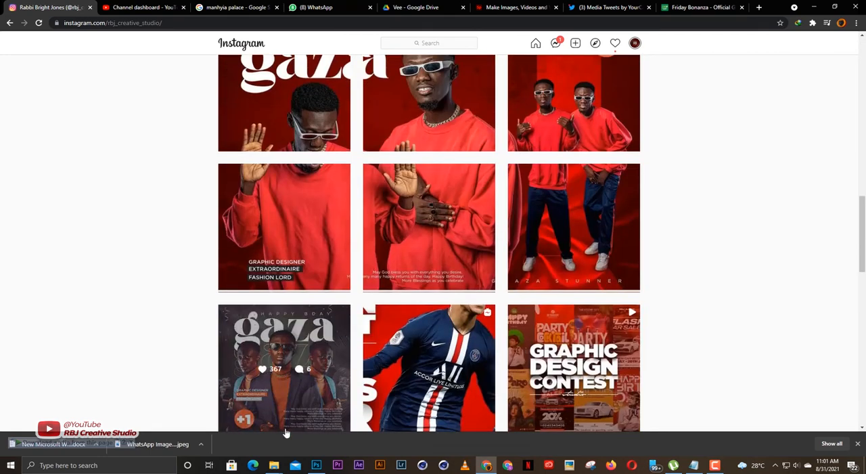
pyautogui.click(316, 465)
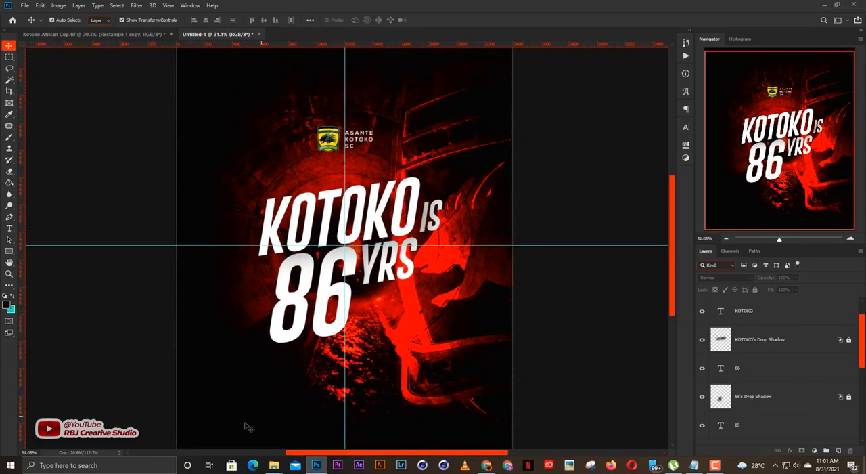
# Place the SPONSORS PSD from the resource folder into the poster document.
pyautogui.click(272, 469)
pyautogui.click(237, 419)
pyautogui.click(475, 277)
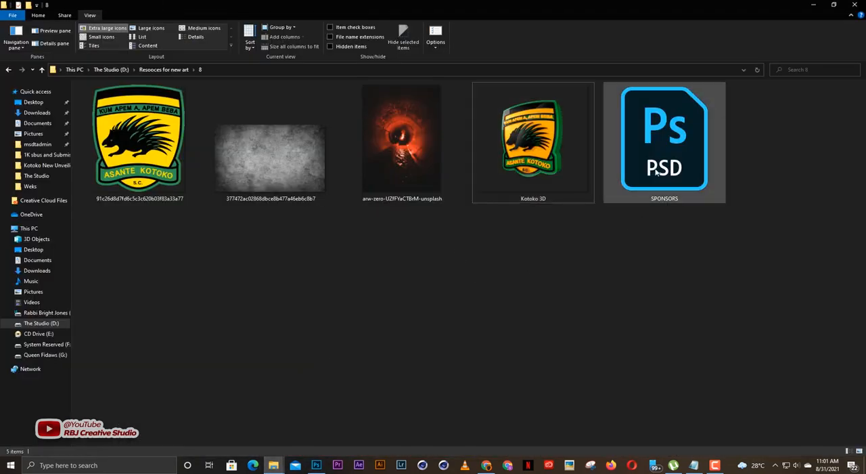
pyautogui.doubleClick(658, 159)
pyautogui.click(316, 465)
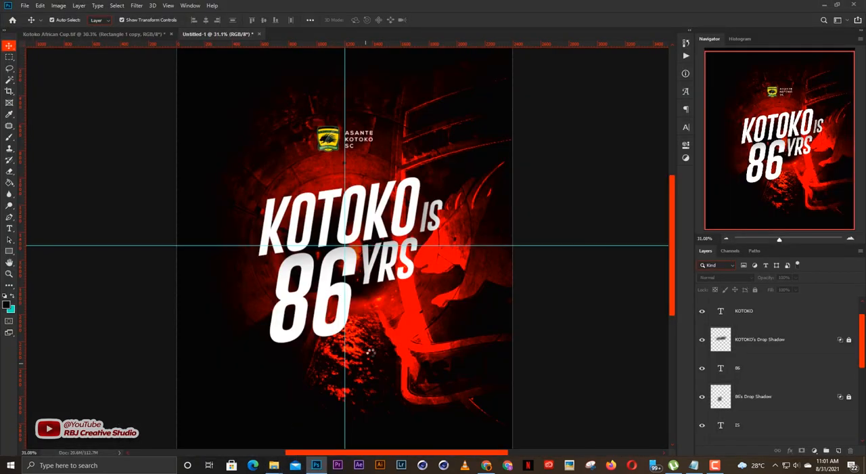
# Scale the placed sponsors artwork to about 208% and move it down so the logos sit along the poster's lower edge.
pyautogui.hotkey('ctrl', 't')
pyautogui.moveTo(670, 242); pyautogui.dragTo(665, 256)
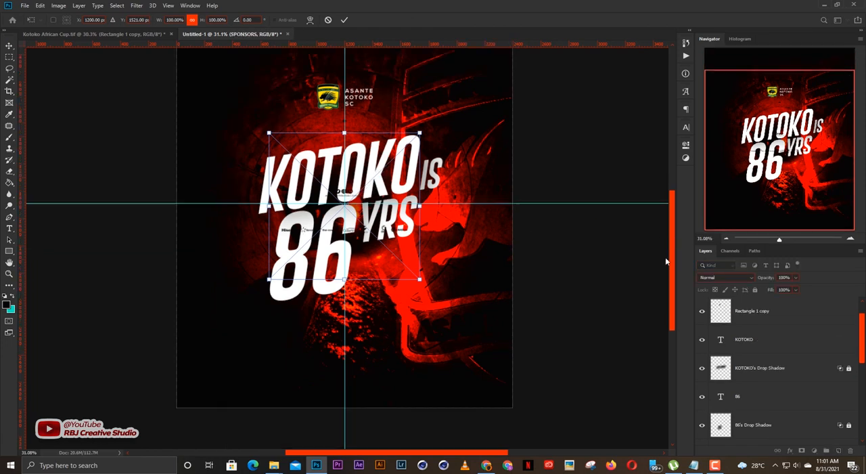
pyautogui.moveTo(412, 212); pyautogui.dragTo(504, 273)
pyautogui.moveTo(421, 271); pyautogui.dragTo(426, 300)
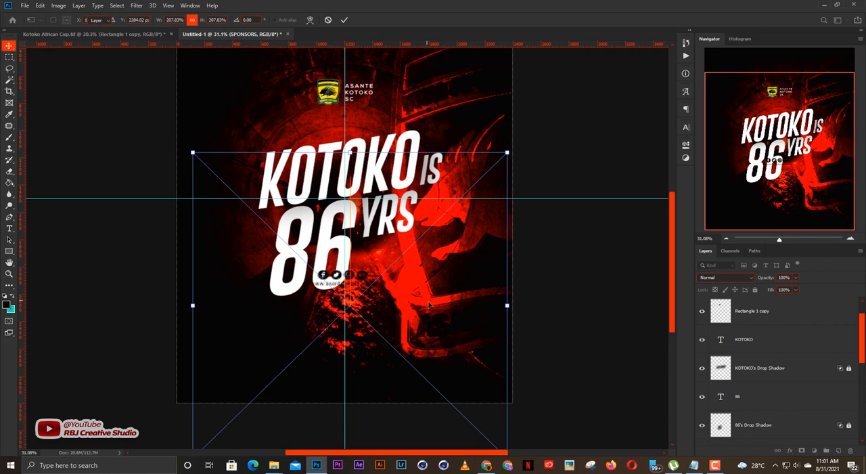
pyautogui.press('Return')
# Apply a white (ffffff) Color Overlay to the SPONSORS layer.
pyautogui.click(793, 451)
pyautogui.press('Escape')
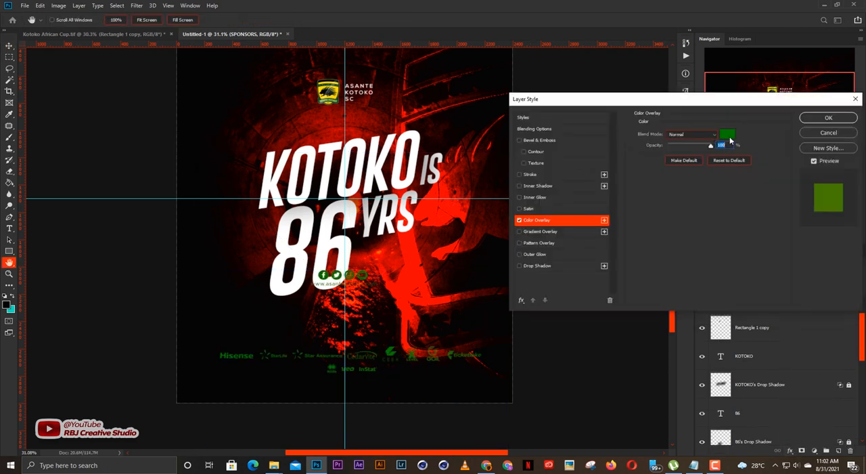
pyautogui.click(728, 141)
pyautogui.click(406, 98)
pyautogui.write('ffffff')
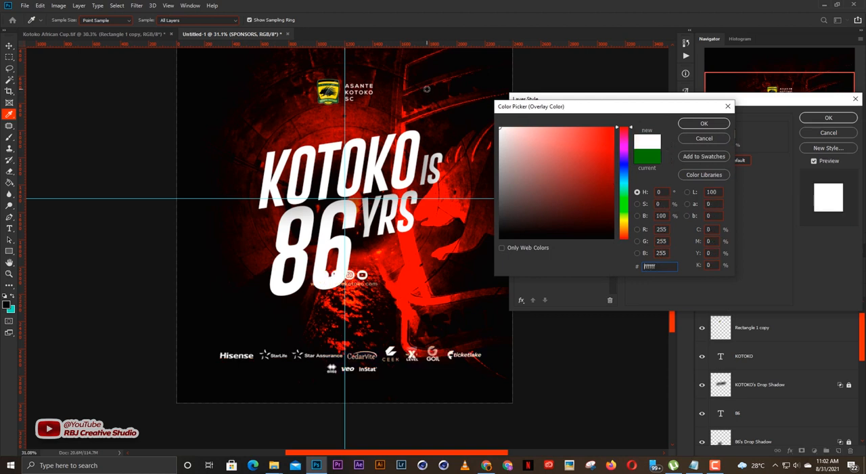
pyautogui.press('Return')
pyautogui.press('Return')
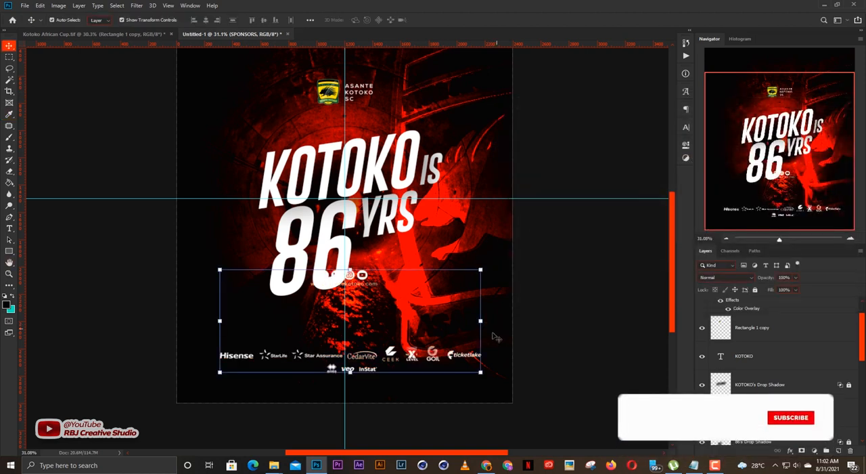
# Move the sponsors artwork slightly lower on the poster.
pyautogui.hotkey('ctrl', 't')
pyautogui.moveTo(389, 333); pyautogui.dragTo(390, 345)
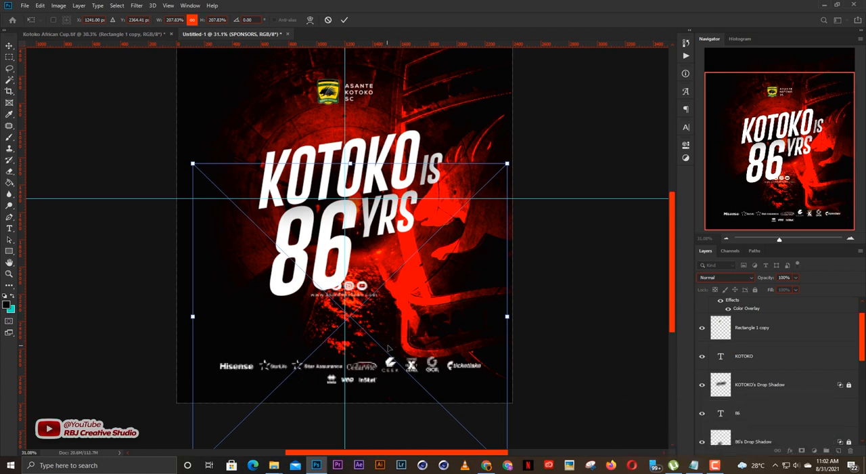
pyautogui.press('Return')
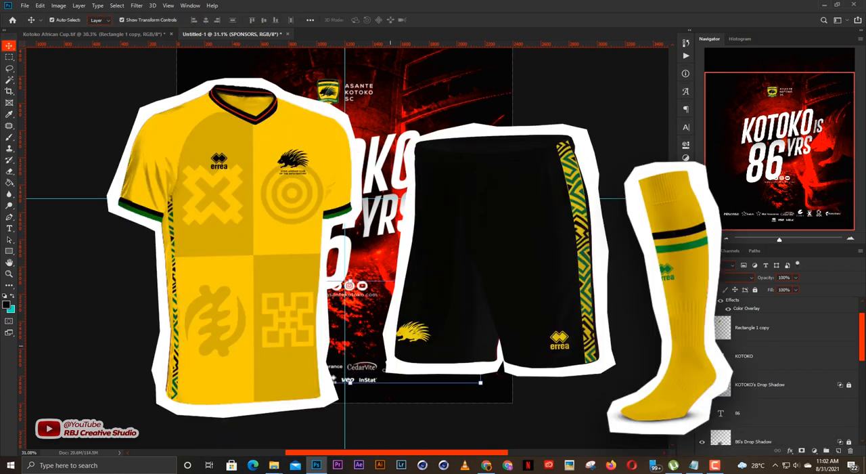
# Rasterize the SPONSORS layer and copy its social media icons and web address onto a new layer.
pyautogui.press('e')
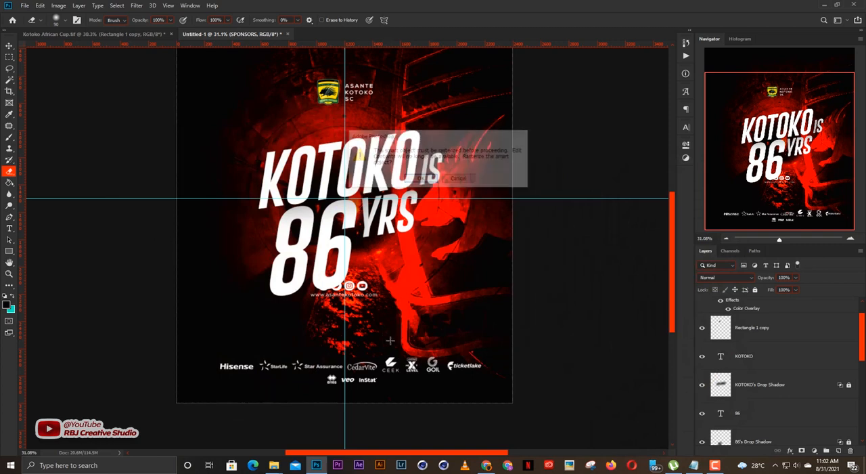
pyautogui.press('l')
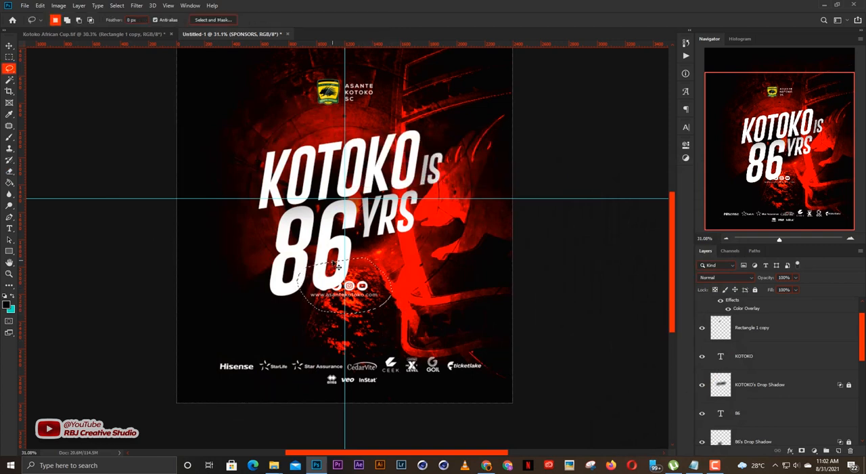
pyautogui.hotkey('ctrl', 'j')
pyautogui.press('v')
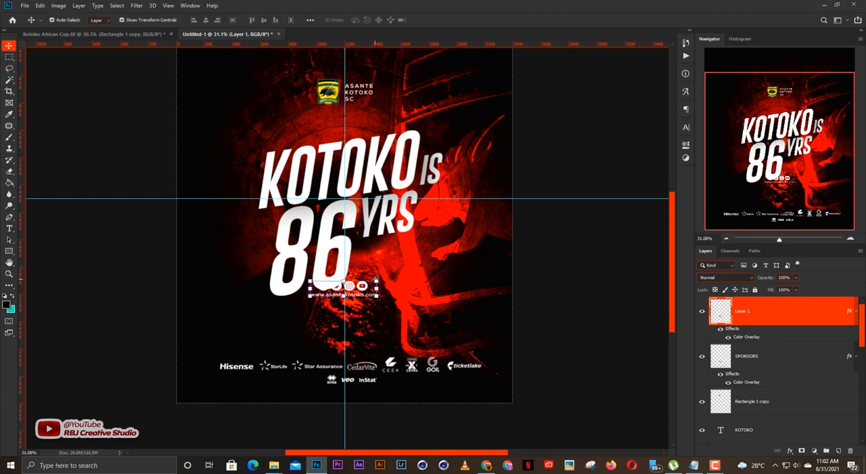
# Move the copied social icons and web address down to just above the sponsor logos, centred on the vertical guide.
pyautogui.hotkey('ctrl', 't')
pyautogui.scroll(-2, 366, 285)
pyautogui.moveTo(355, 315); pyautogui.dragTo(382, 305)
pyautogui.scroll(5, 362, 352)
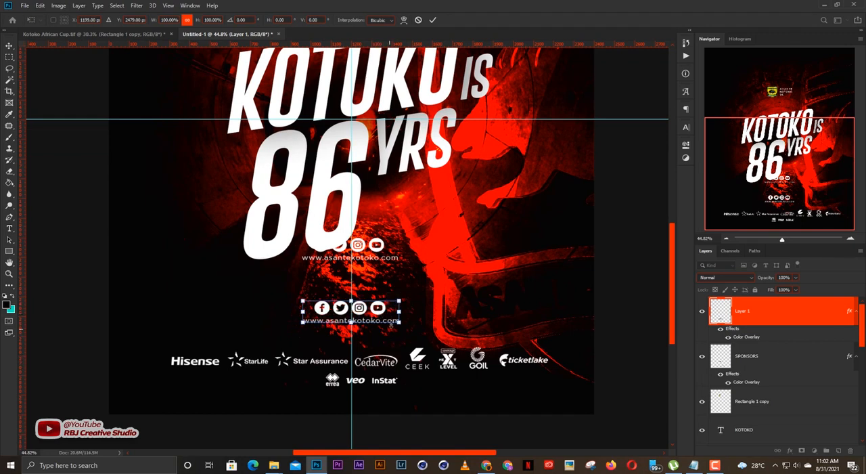
pyautogui.moveTo(383, 310); pyautogui.dragTo(385, 322)
pyautogui.press('Return')
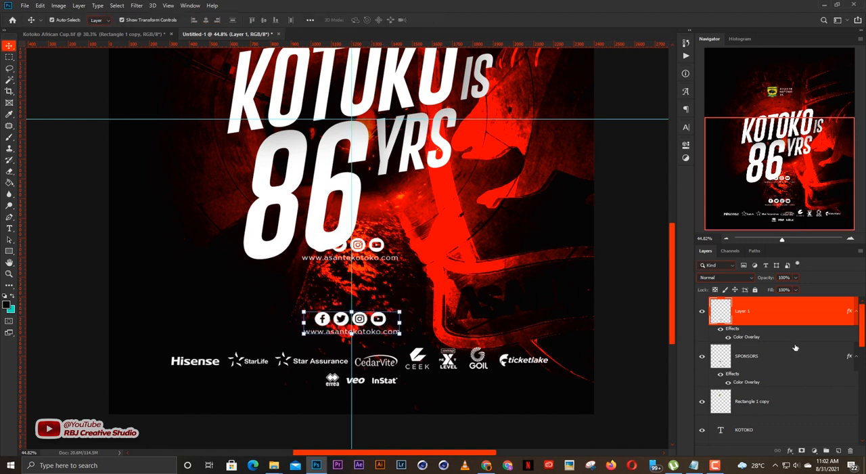
# Delete the original social icons and web address below the 86 from the SPONSORS layer.
pyautogui.click(751, 361)
pyautogui.press('l')
pyautogui.moveTo(414, 225)
pyautogui.mouseDown()
pyautogui.moveTo(399, 269)
pyautogui.moveTo(287, 267)
pyautogui.moveTo(322, 229)
pyautogui.mouseUp()
pyautogui.press('Delete')
pyautogui.hotkey('ctrl', 'd')
pyautogui.press('v')
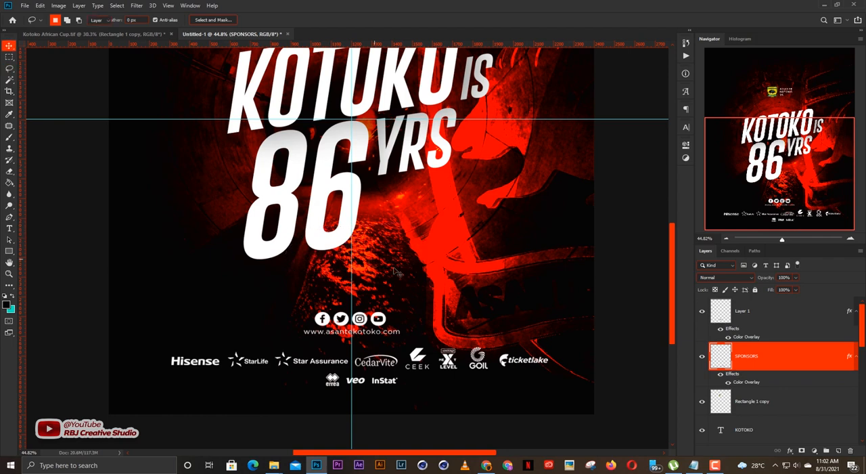
# Select the KOTOKO IS 86 YRS title texts together and nudge them slightly down on the poster.
pyautogui.scroll(-3, 436, 284)
pyautogui.scroll(3, 436, 284)
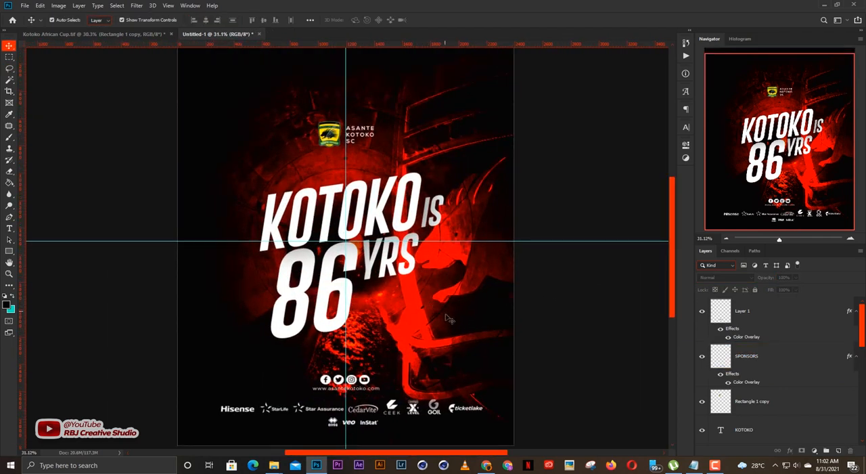
pyautogui.moveTo(447, 321); pyautogui.dragTo(270, 186)
pyautogui.moveTo(332, 275); pyautogui.dragTo(328, 282)
pyautogui.click(551, 302)
pyautogui.scroll(-4, 549, 301)
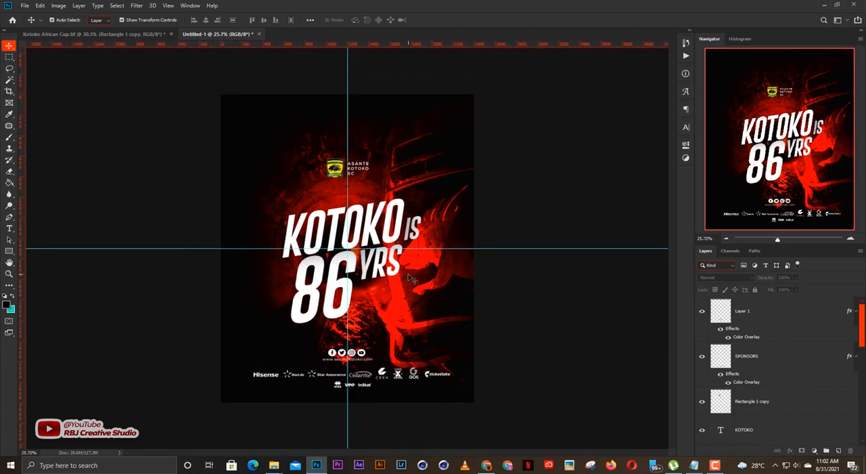
pyautogui.scroll(2, 417, 278)
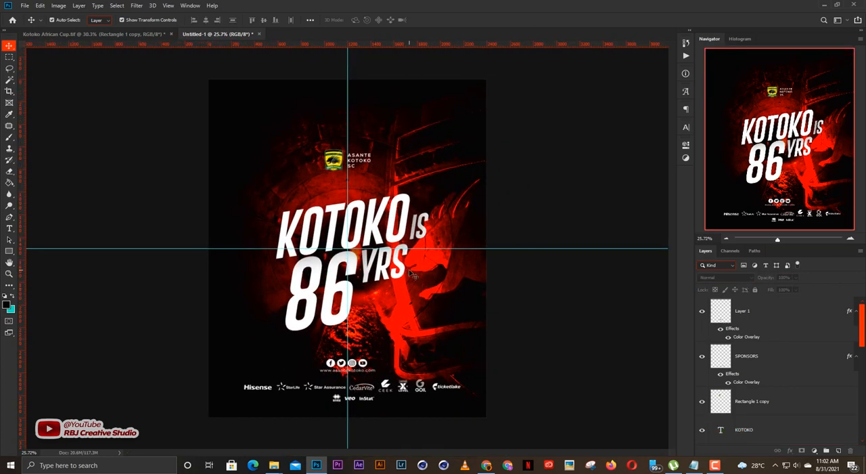
pyautogui.scroll(2, 415, 276)
pyautogui.scroll(-2, 414, 275)
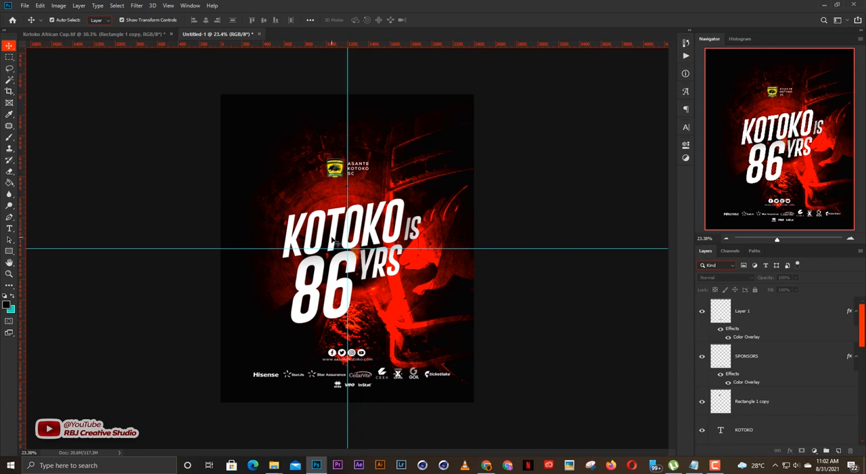
# Place the gold texture image 64517e6f8b933adcc44b0fe008b56711 from the New Resooces folder directly above the KOTOKO text layer.
pyautogui.click(337, 243)
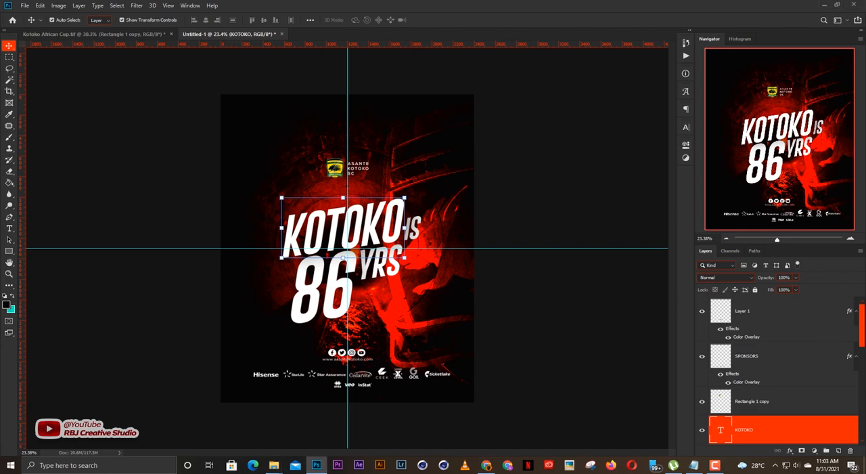
pyautogui.click(273, 465)
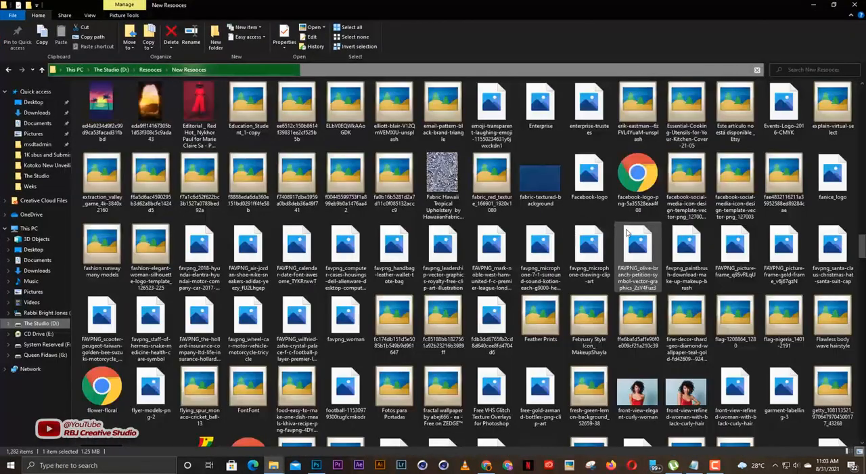
pyautogui.scroll(5, 626, 233)
pyautogui.scroll(-5, 617, 228)
pyautogui.scroll(-3, 610, 225)
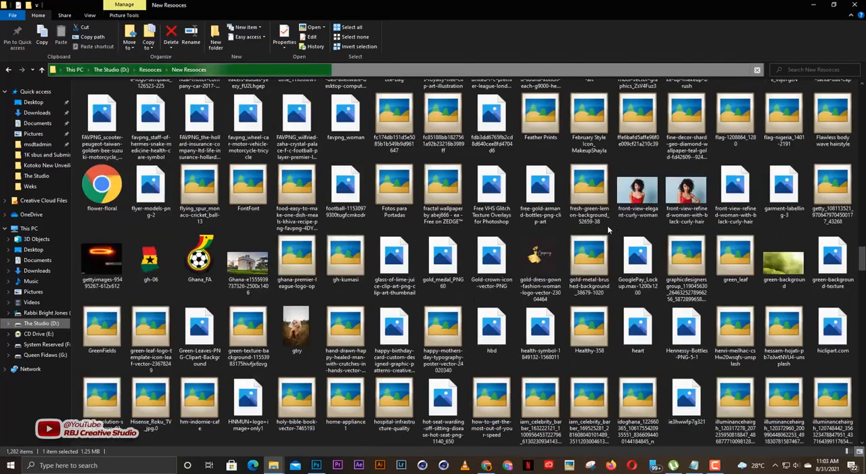
pyautogui.scroll(-3, 608, 225)
pyautogui.scroll(3, 577, 241)
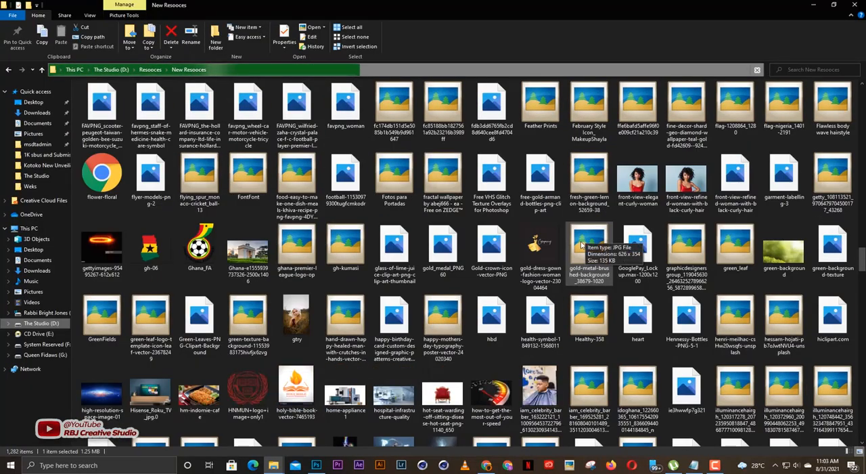
pyautogui.scroll(6, 581, 245)
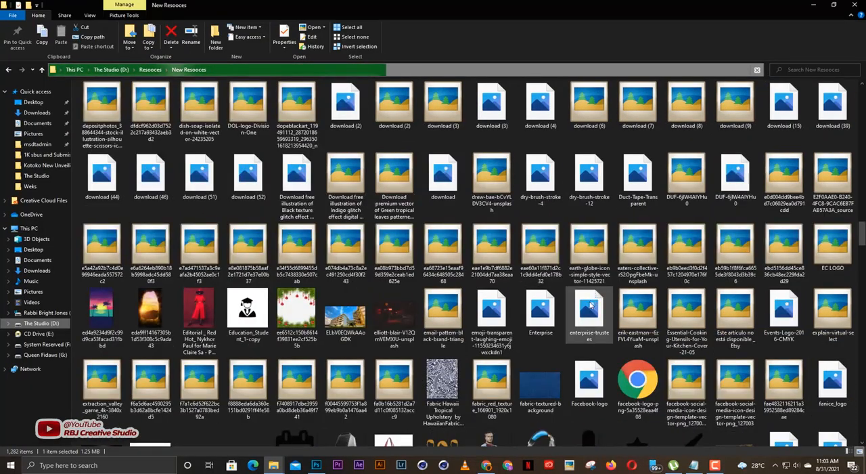
pyautogui.scroll(-8, 590, 306)
pyautogui.scroll(-3, 598, 312)
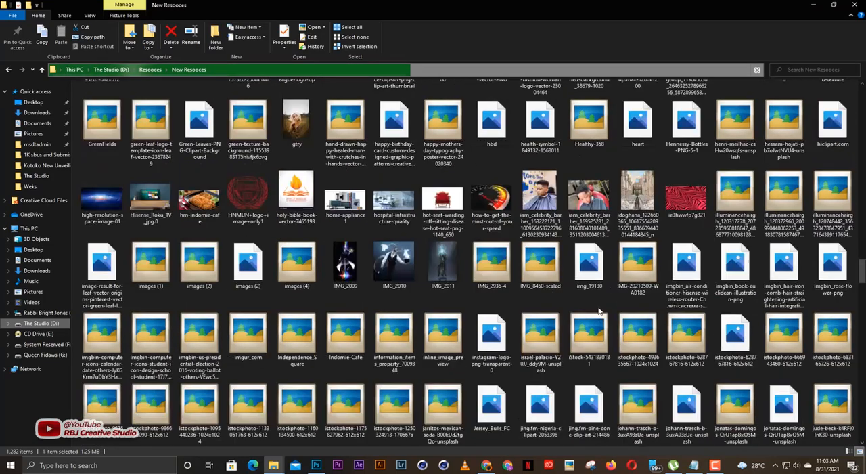
pyautogui.scroll(3, 586, 313)
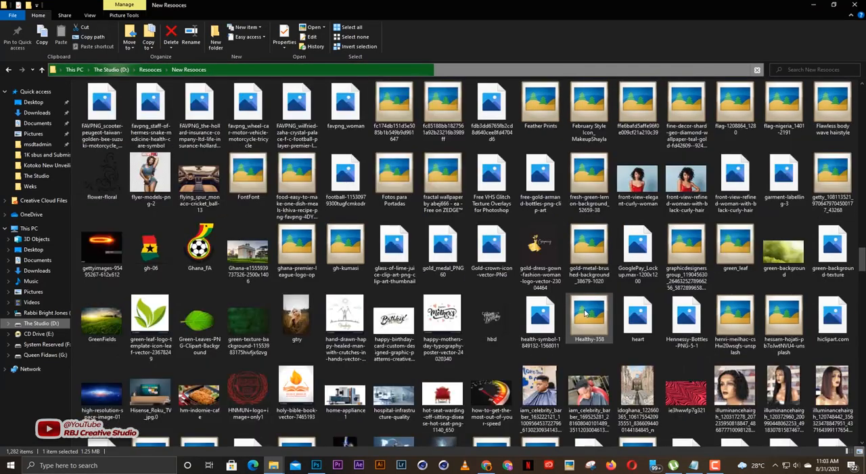
pyautogui.scroll(3, 586, 313)
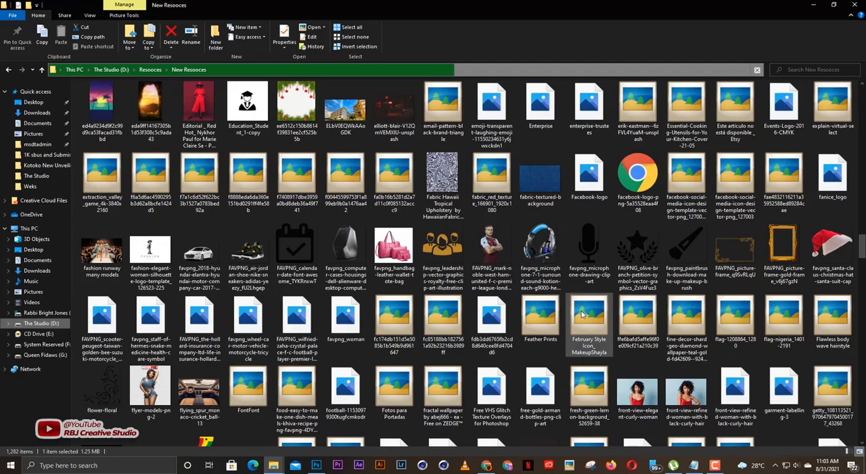
pyautogui.scroll(10, 582, 312)
pyautogui.scroll(6, 575, 305)
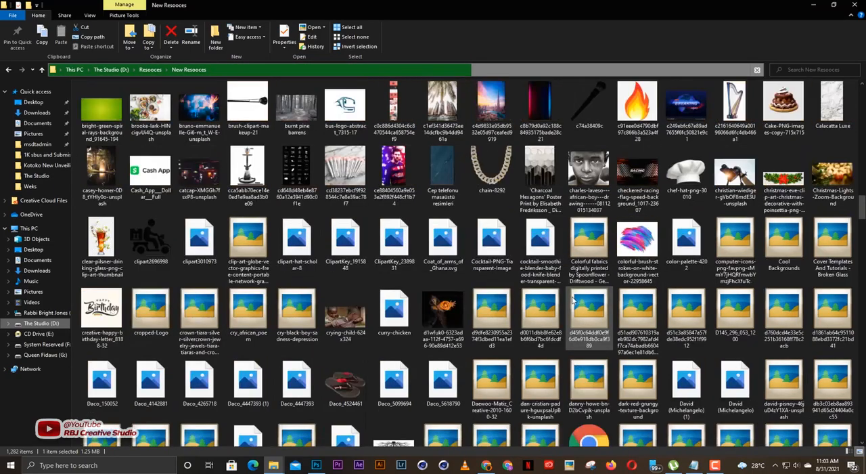
pyautogui.scroll(10, 572, 300)
pyautogui.scroll(6, 572, 301)
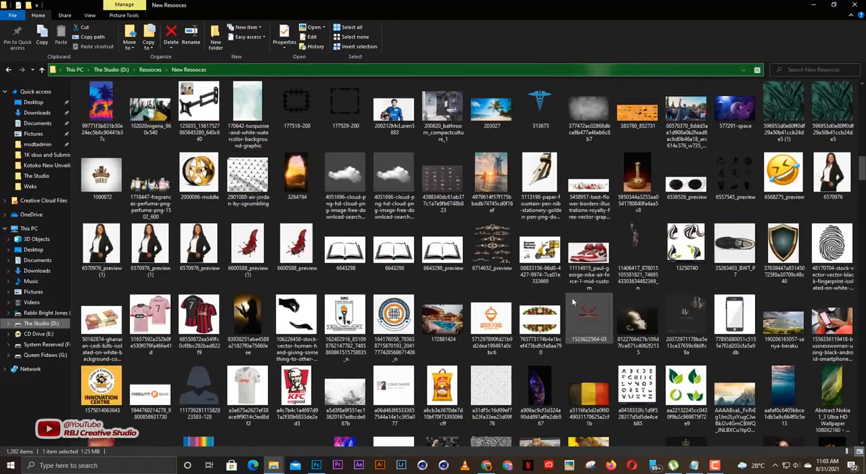
pyautogui.scroll(3, 611, 325)
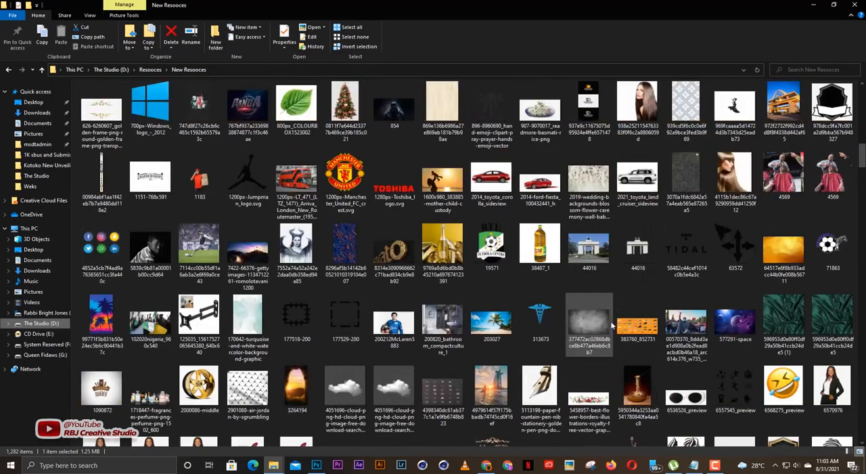
pyautogui.moveTo(785, 254); pyautogui.dragTo(379, 253)
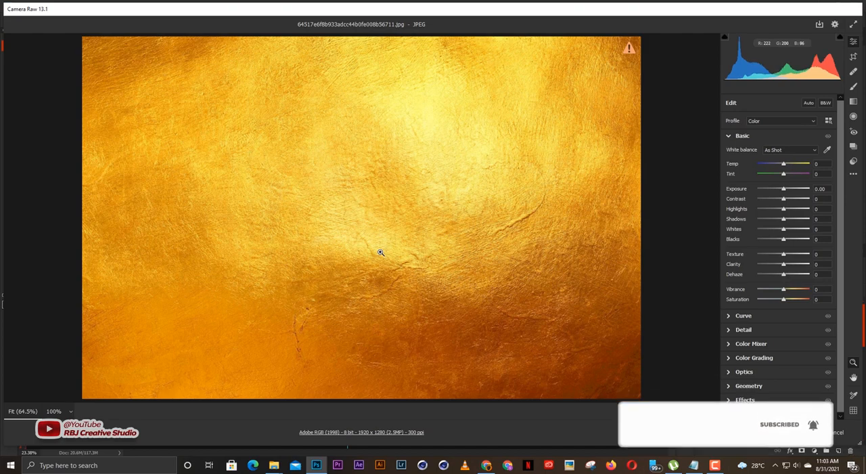
pyautogui.press('Return')
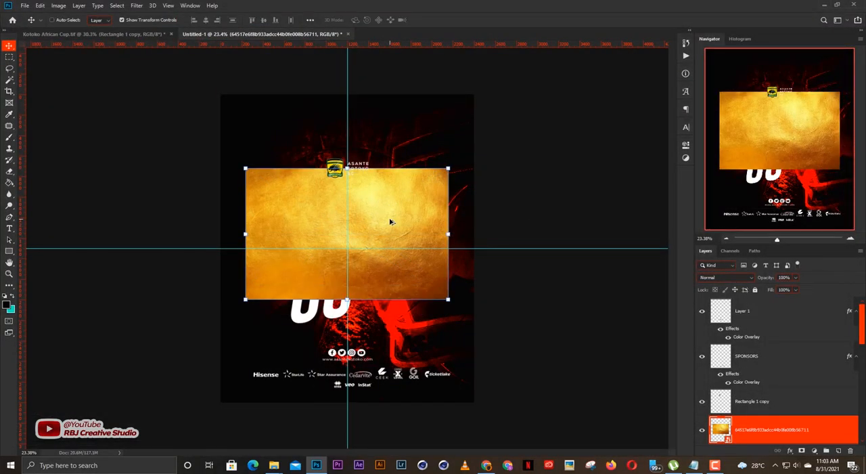
# Clip the gold texture to the KOTOKO text and check the lettering up close.
pyautogui.hotkey('ctrl', 'alt', 'g')
pyautogui.scroll(1, 379, 249)
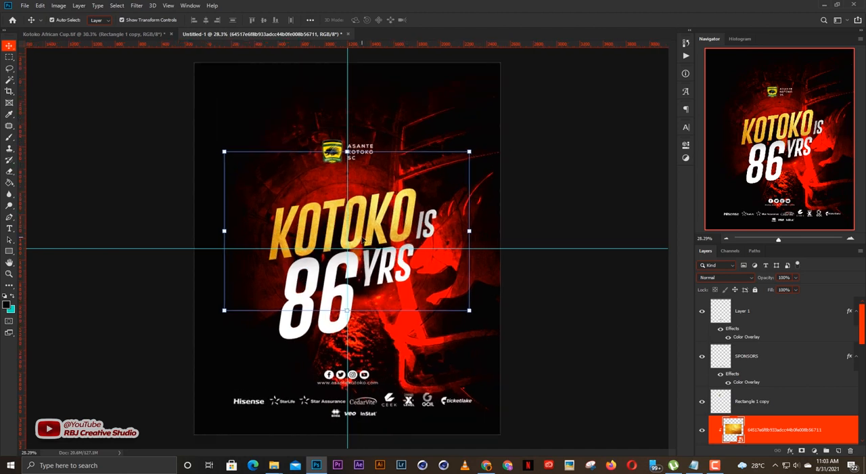
pyautogui.scroll(2, 385, 249)
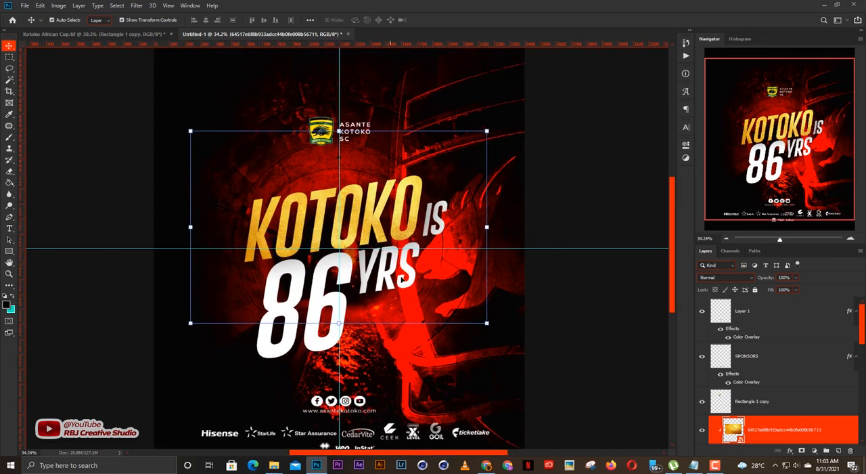
pyautogui.scroll(-3, 776, 347)
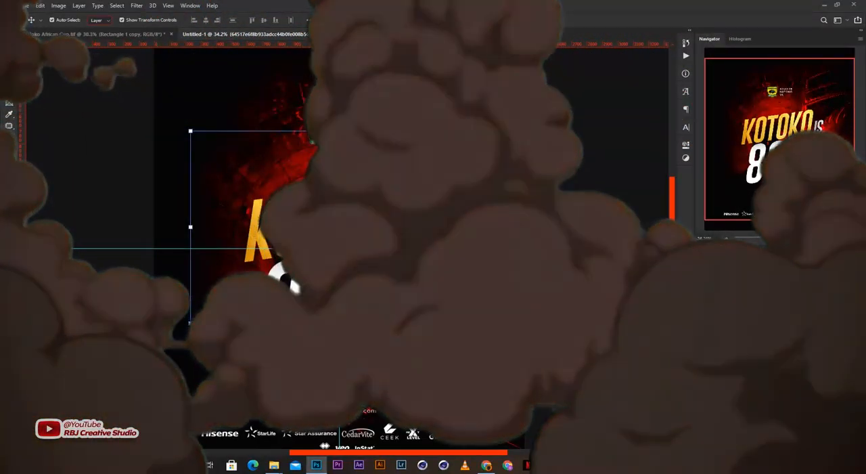
# Duplicate the gold texture above the 86 text, clip it to 86, and move it down to cover both digits fully.
pyautogui.moveTo(776, 347); pyautogui.dragTo(767, 397)
pyautogui.hotkey('ctrl', 'alt', 'g')
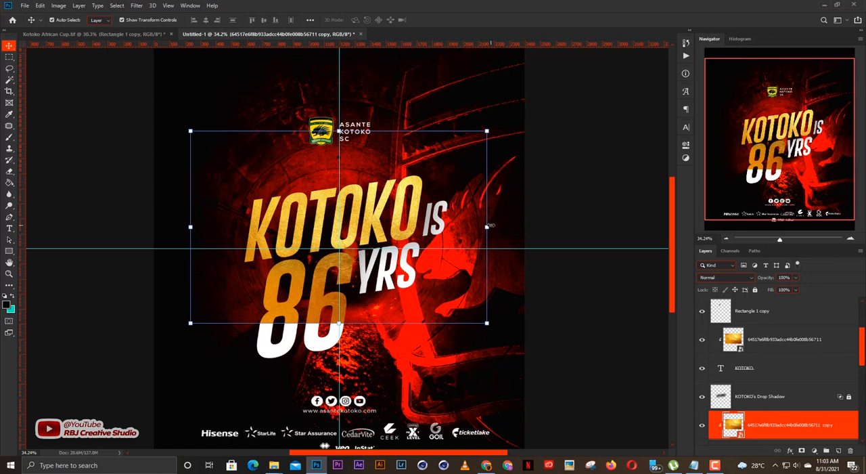
pyautogui.hotkey('ctrl', 't')
pyautogui.moveTo(400, 295); pyautogui.dragTo(398, 322)
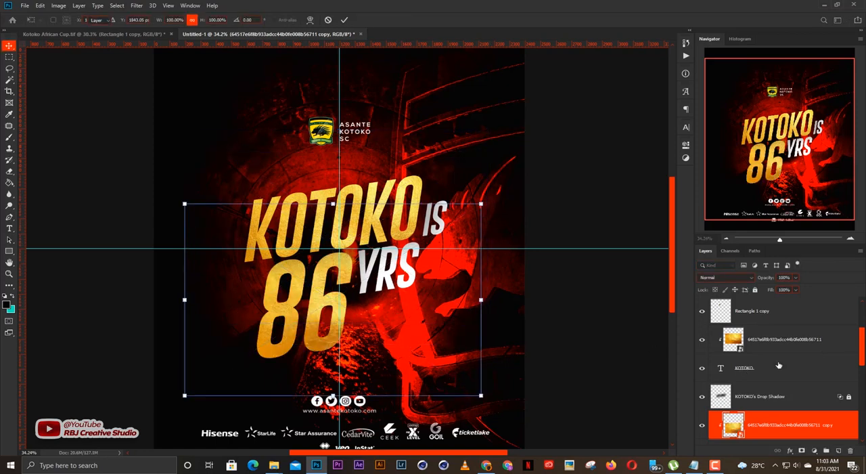
pyautogui.press('Return')
# Duplicate the 86 text's gold texture above the YRS text layer and clip the copy to YRS.
pyautogui.moveTo(862, 346); pyautogui.dragTo(861, 375)
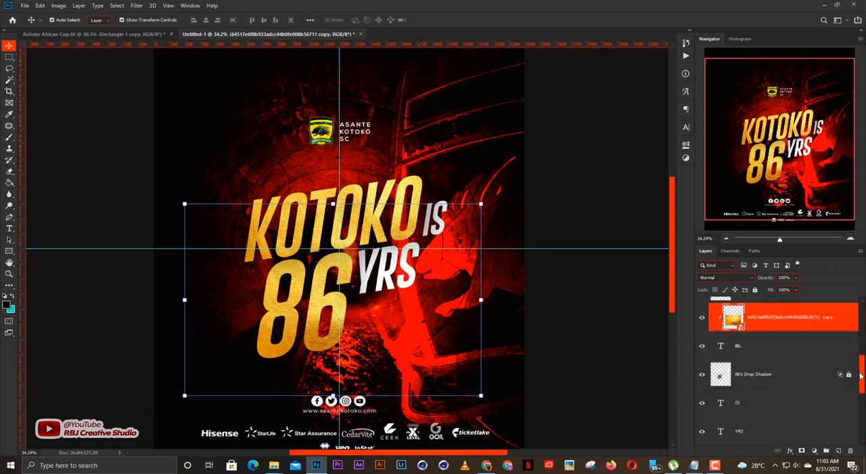
pyautogui.moveTo(774, 322); pyautogui.dragTo(751, 416)
pyautogui.hotkey('ctrl', 'alt', 'g')
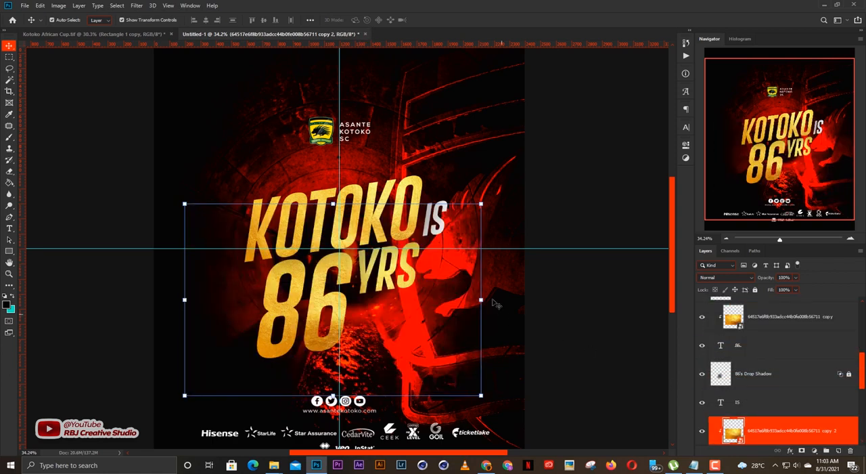
# Look through the layer stack from the social icons and sponsors down to the background layers.
pyautogui.scroll(-2, 782, 409)
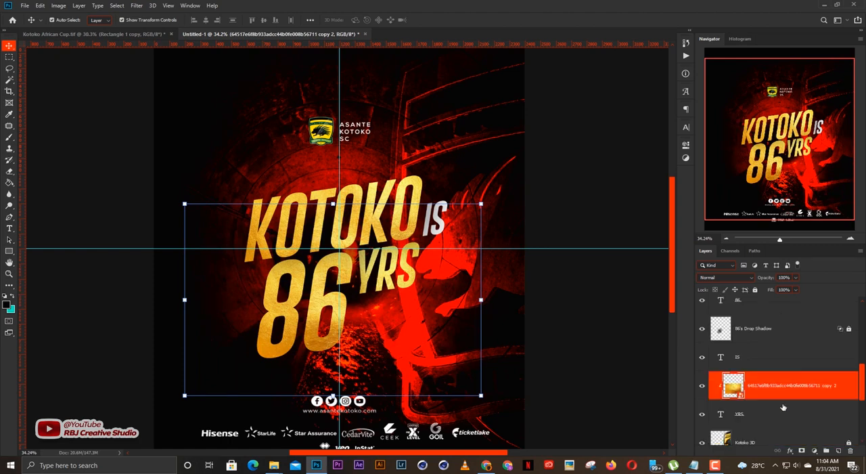
pyautogui.scroll(2, 780, 403)
pyautogui.scroll(-1, 776, 400)
pyautogui.scroll(-1, 775, 399)
pyautogui.scroll(4, 775, 400)
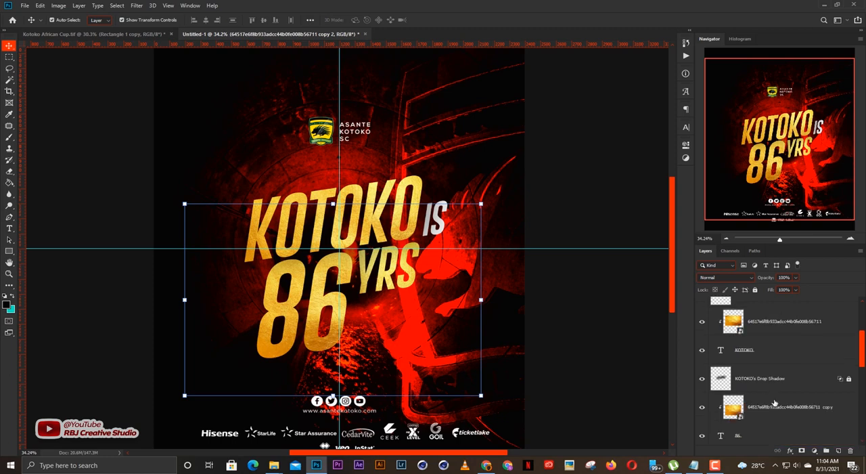
pyautogui.scroll(3, 774, 403)
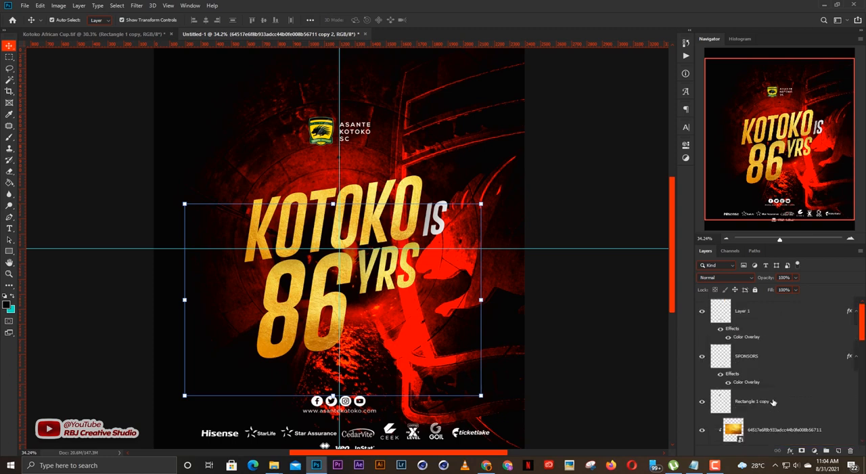
pyautogui.scroll(-5, 773, 402)
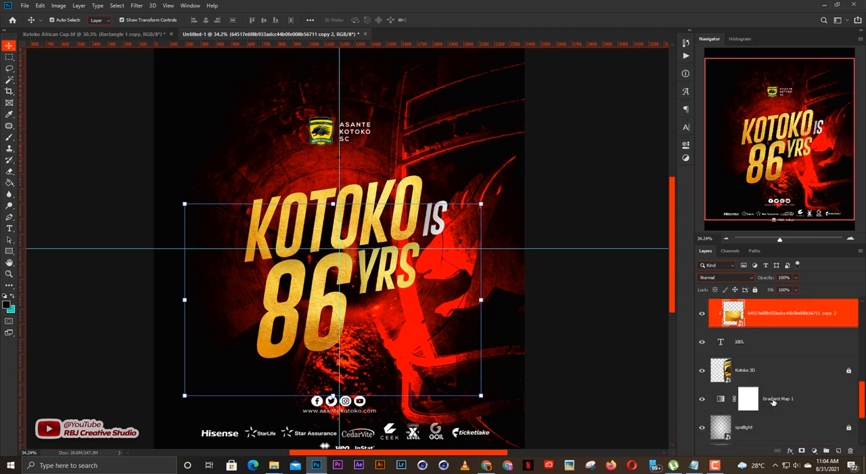
pyautogui.scroll(-1, 773, 401)
pyautogui.scroll(4, 774, 402)
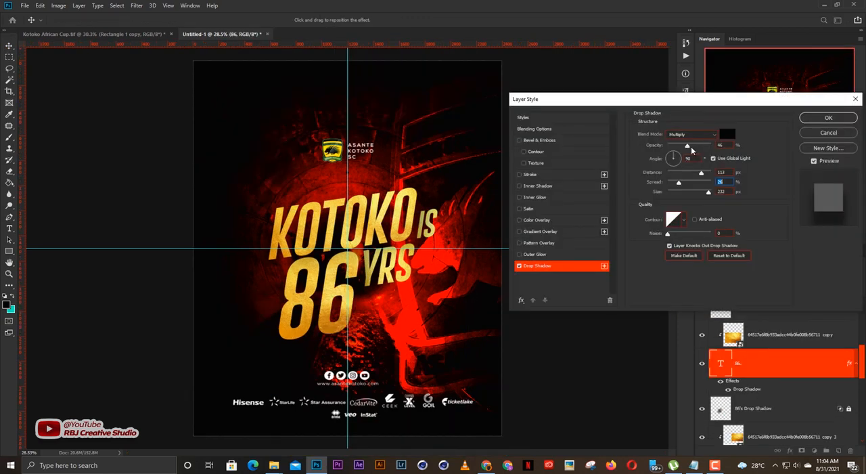
# Adjust the opacity of the 86 text's black Multiply drop shadow and apply the layer style.
pyautogui.click(690, 146)
pyautogui.moveTo(697, 148); pyautogui.dragTo(699, 148)
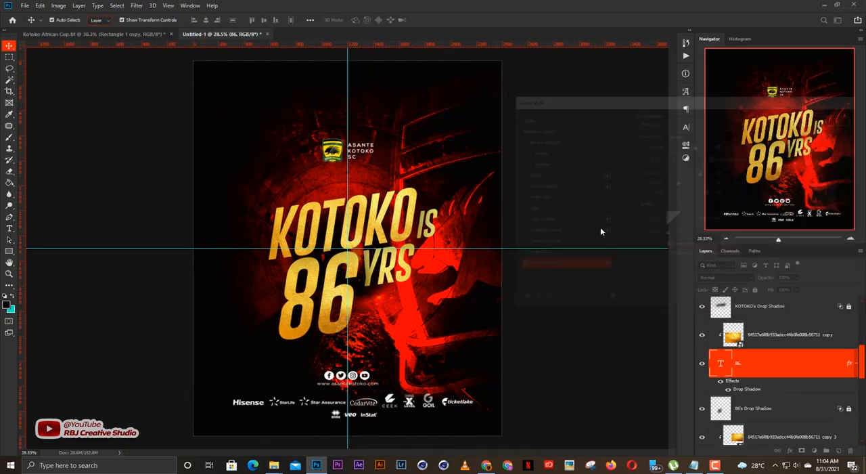
# Lock the gold texture copies clipped to the YRS and IS texts, and leave no layer selected.
pyautogui.click(412, 272)
pyautogui.click(755, 291)
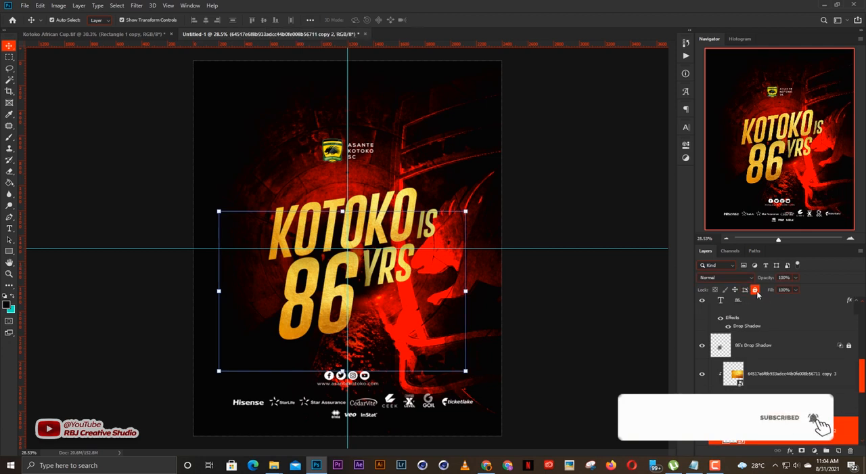
pyautogui.click(770, 373)
pyautogui.click(756, 292)
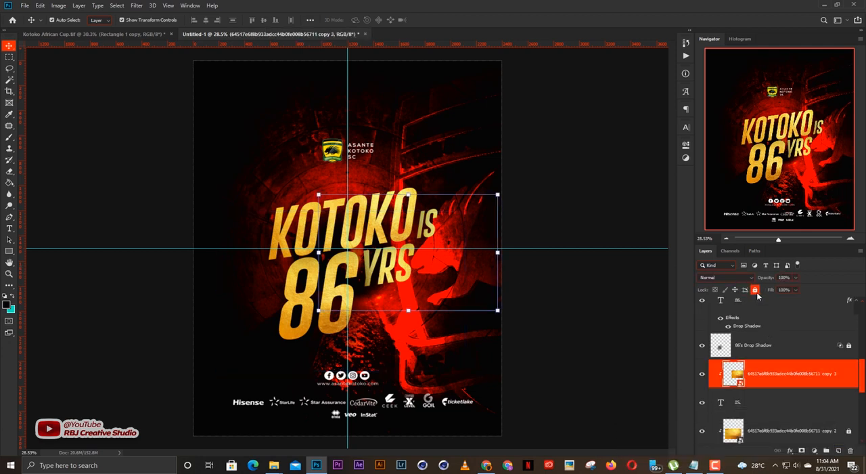
pyautogui.click(579, 197)
# Examine the gold KOTOKO IS 86 YRS title up close and the overall poster composition at full view.
pyautogui.scroll(2, 383, 237)
pyautogui.scroll(-3, 383, 236)
pyautogui.scroll(4, 380, 235)
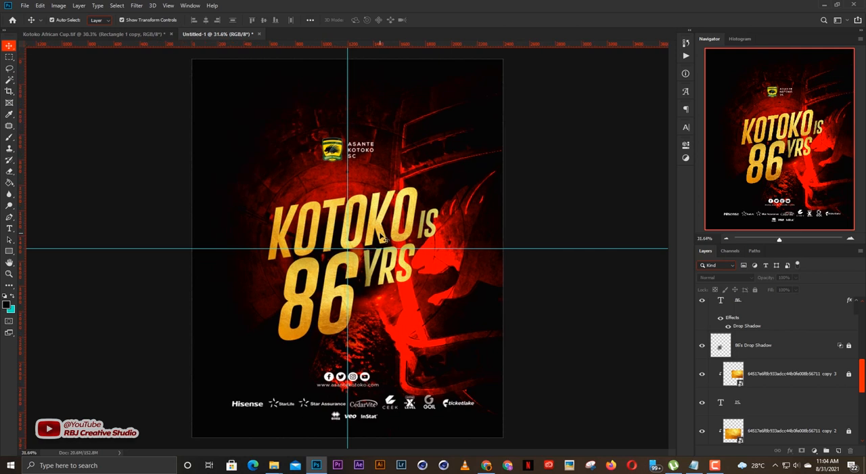
pyautogui.scroll(-2, 311, 260)
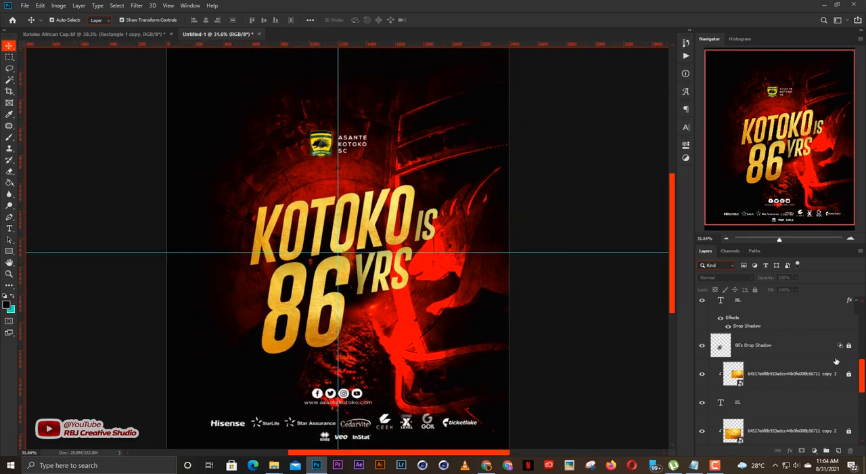
pyautogui.scroll(5, 812, 362)
pyautogui.scroll(-2, 427, 308)
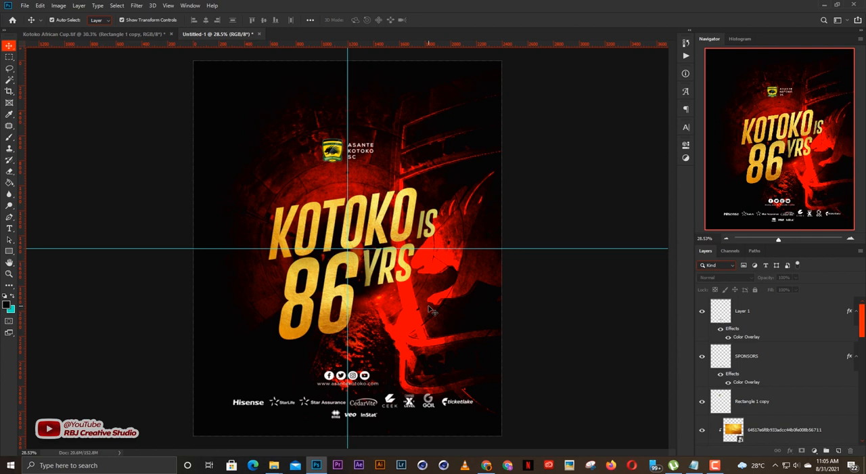
pyautogui.scroll(1, 479, 232)
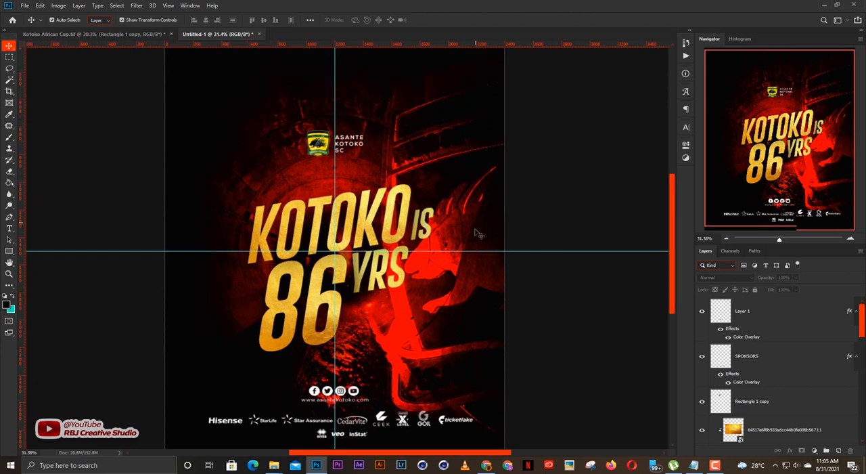
pyautogui.scroll(1, 304, 261)
pyautogui.scroll(1, 305, 260)
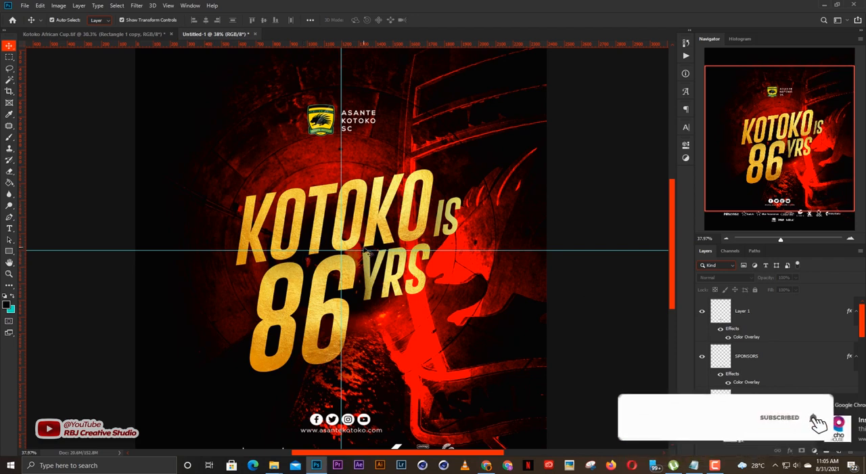
pyautogui.scroll(1, 366, 252)
pyautogui.scroll(1, 366, 251)
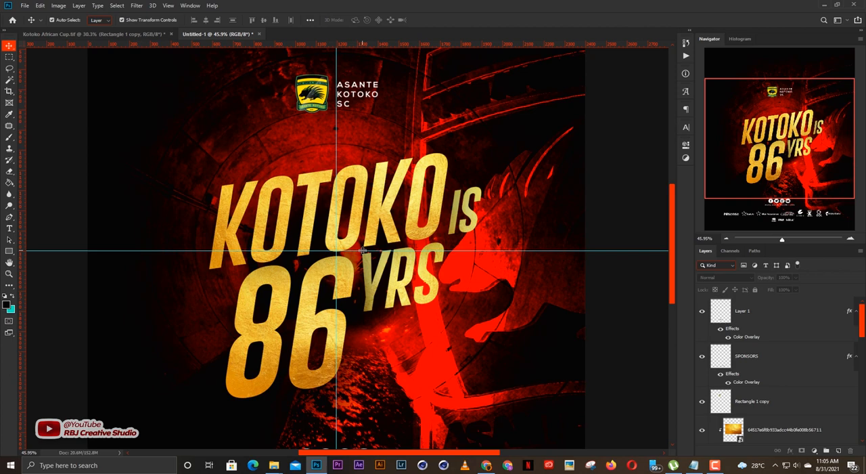
pyautogui.scroll(1, 363, 251)
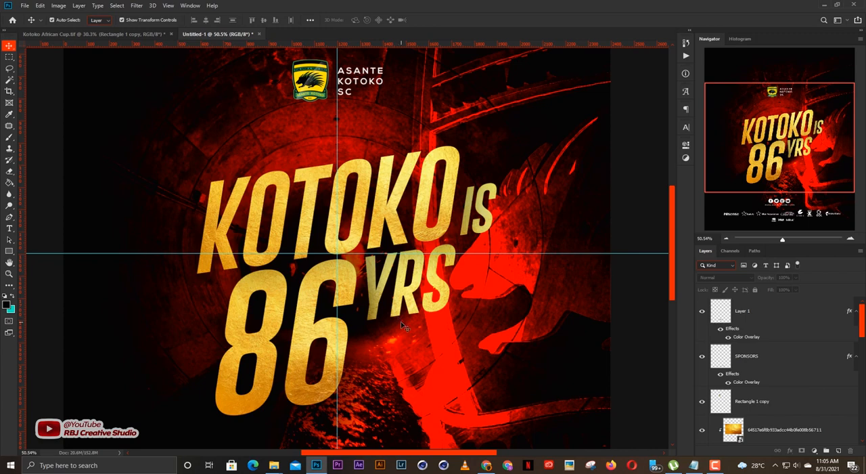
pyautogui.scroll(-1, 400, 322)
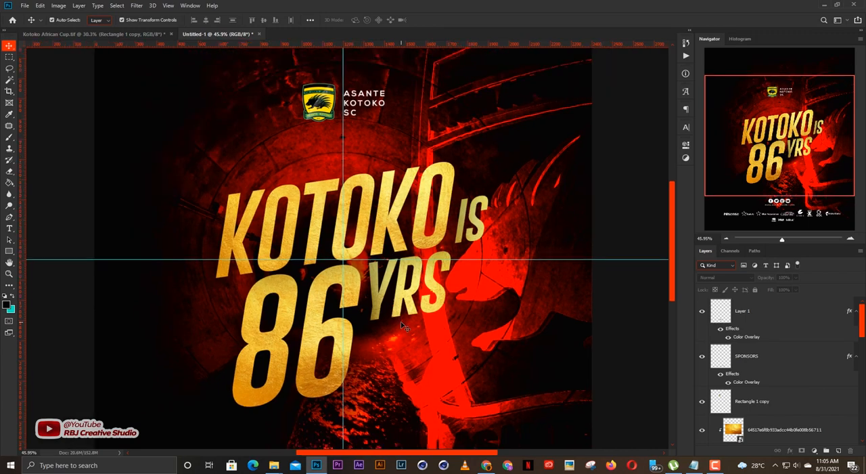
pyautogui.scroll(1, 298, 317)
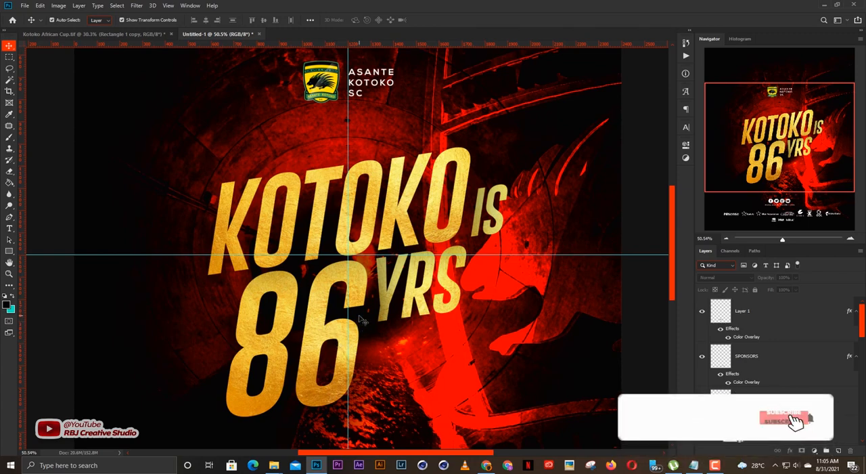
pyautogui.scroll(-5, 371, 310)
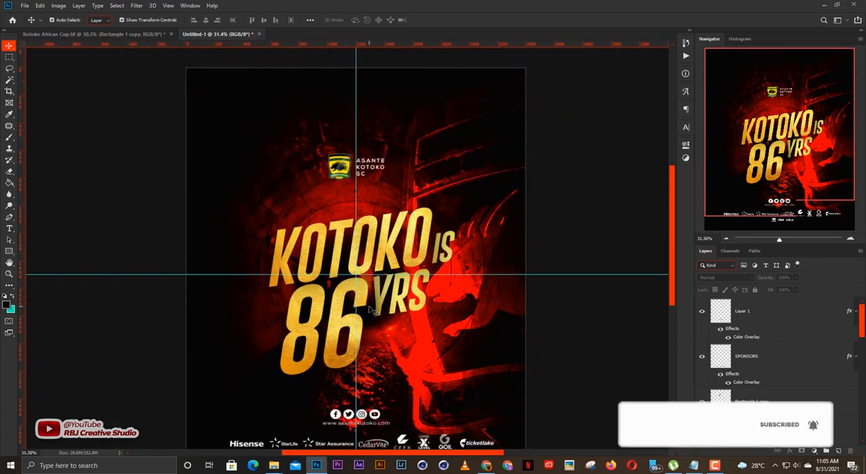
pyautogui.scroll(-2, 370, 310)
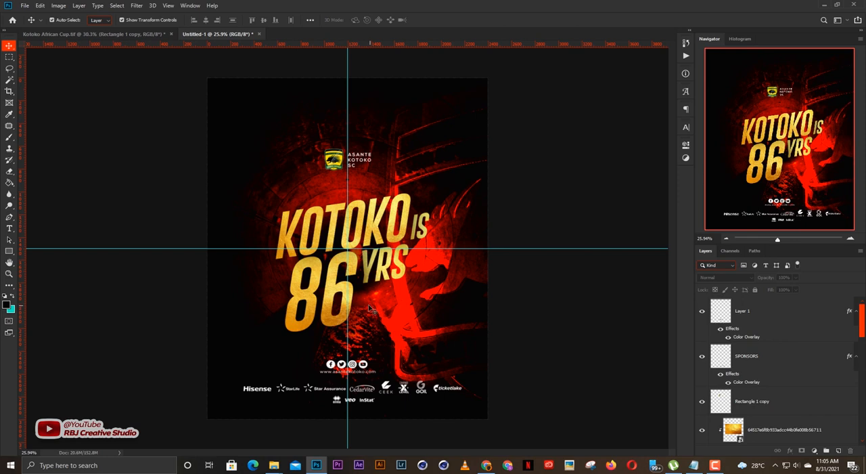
pyautogui.scroll(2, 439, 319)
pyautogui.scroll(-1, 435, 327)
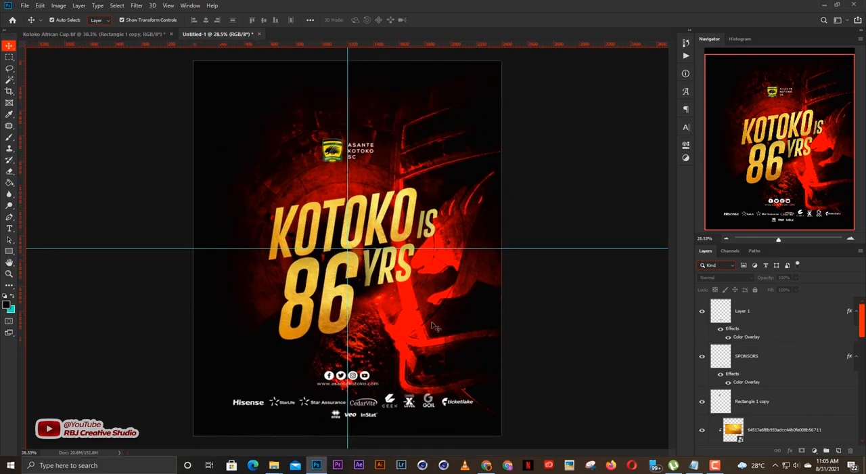